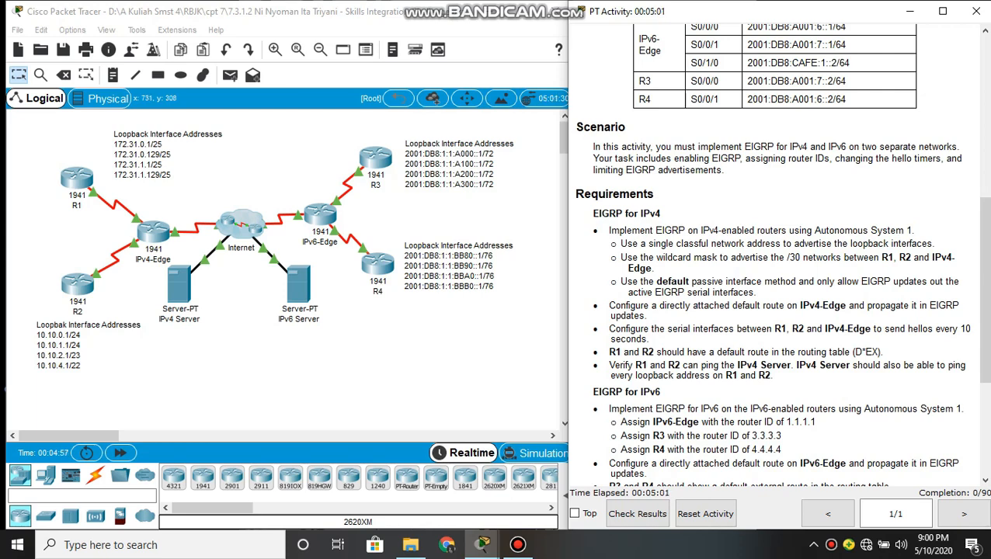
pyautogui.click(508, 334)
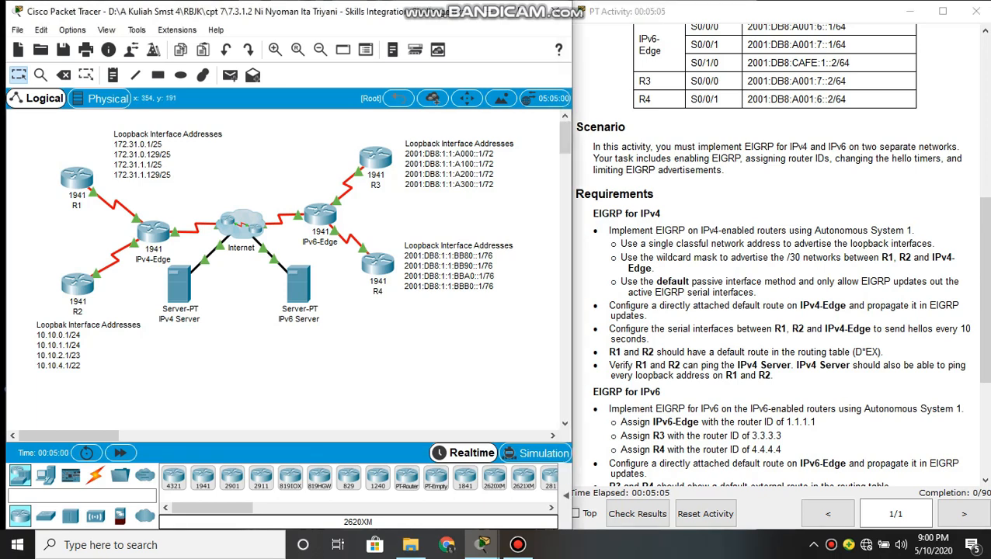
pyautogui.moveTo(608, 230); pyautogui.dragTo(655, 269)
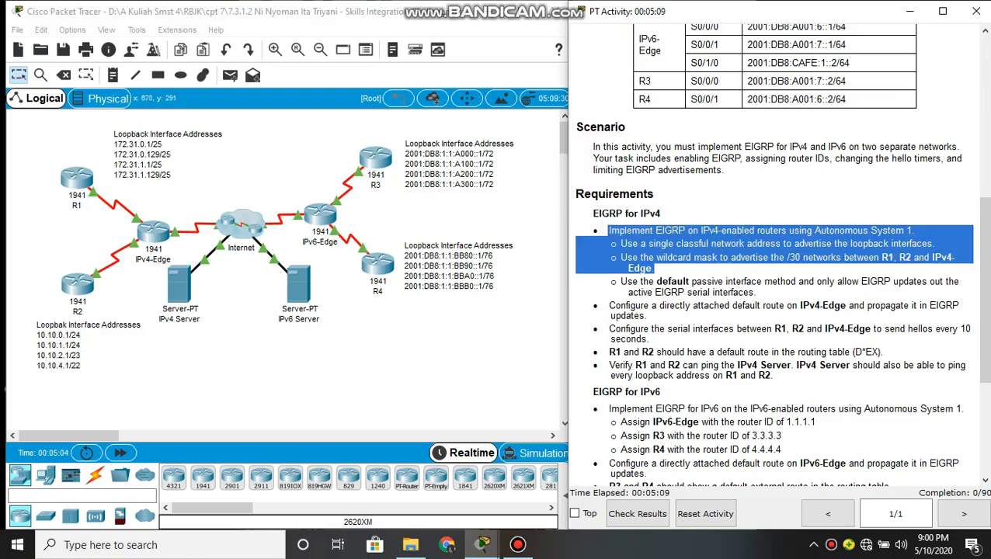
pyautogui.click(436, 332)
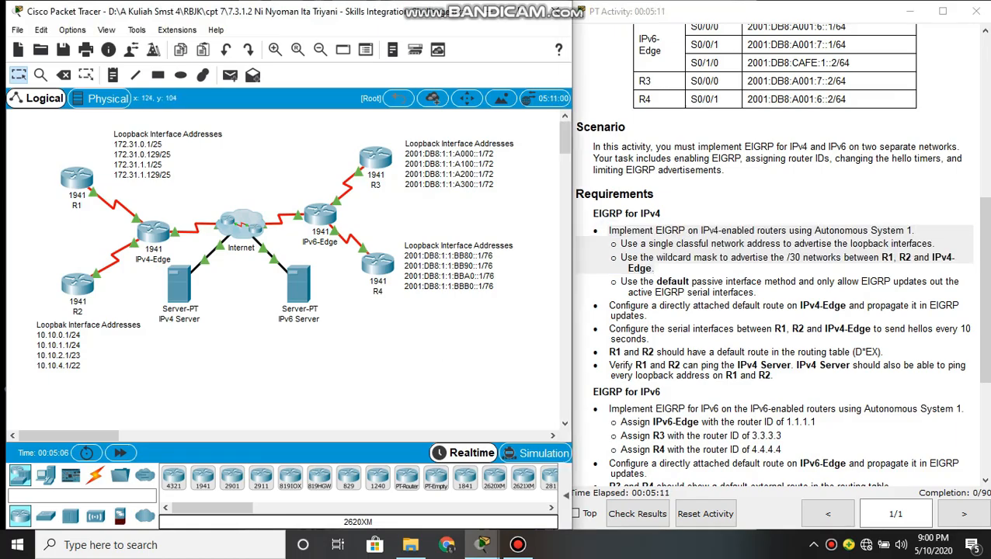
# Open the command line of router R1 and enter global configuration mode
pyautogui.click(77, 178)
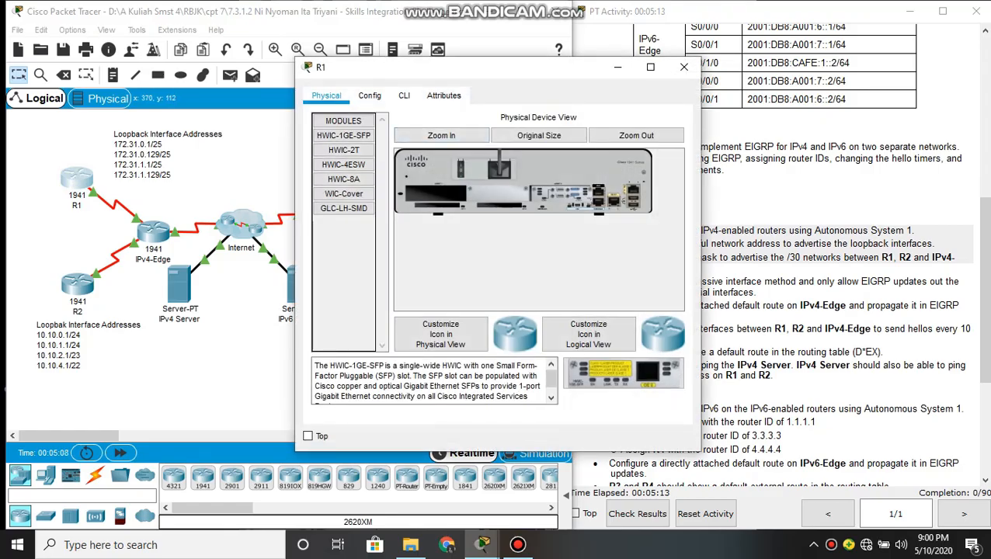
pyautogui.click(403, 94)
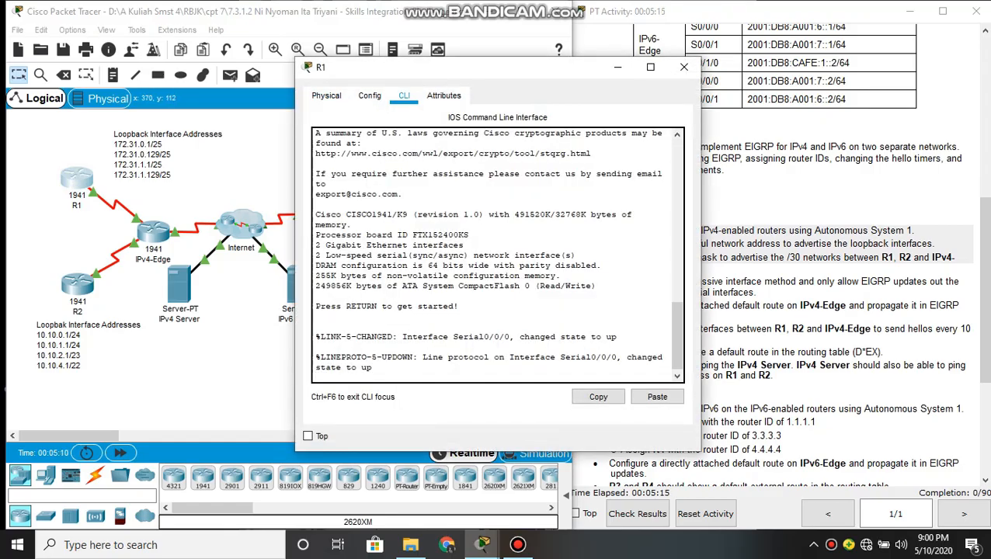
pyautogui.press('Return')
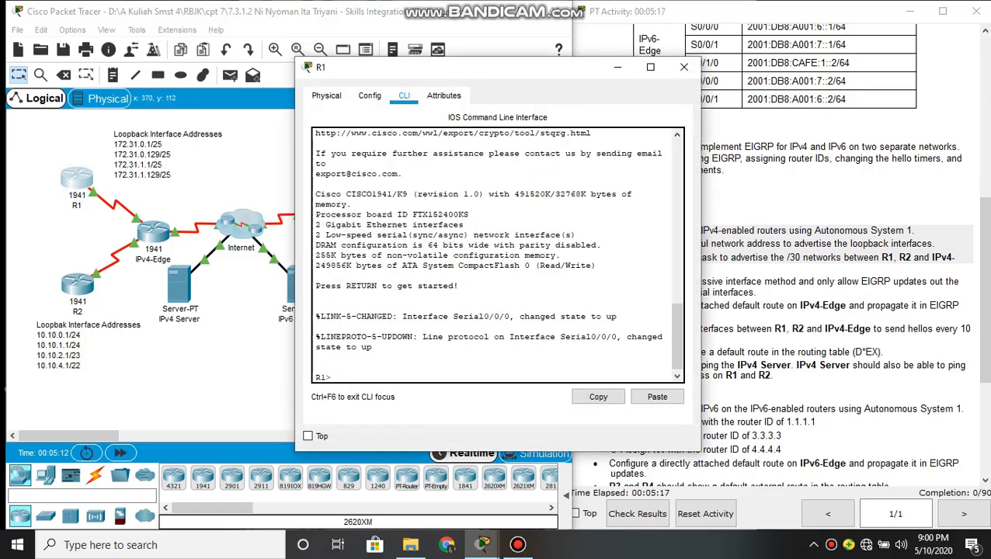
pyautogui.write('ena')
pyautogui.press('Tab')
pyautogui.press('Return')
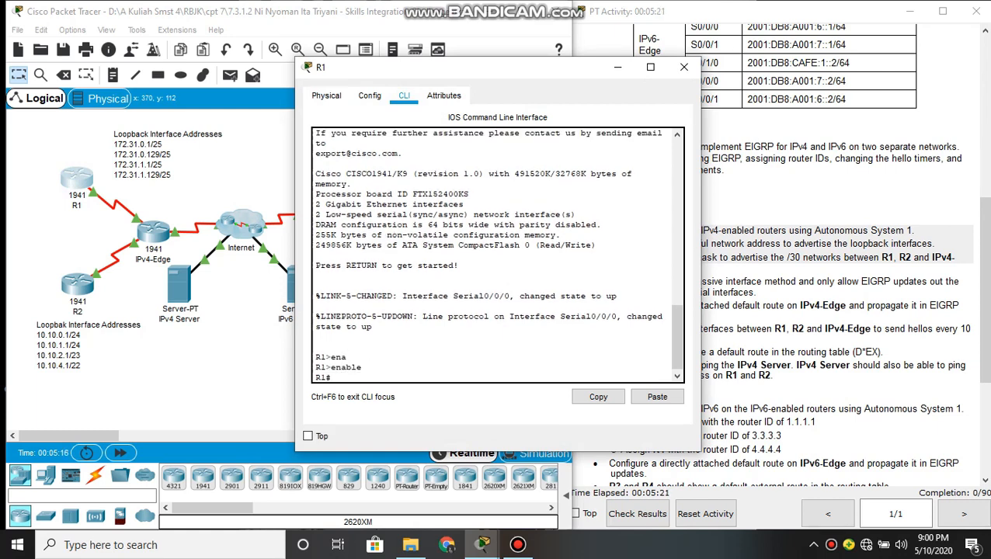
pyautogui.write('conf t')
pyautogui.press('Return')
pyautogui.press('Return')
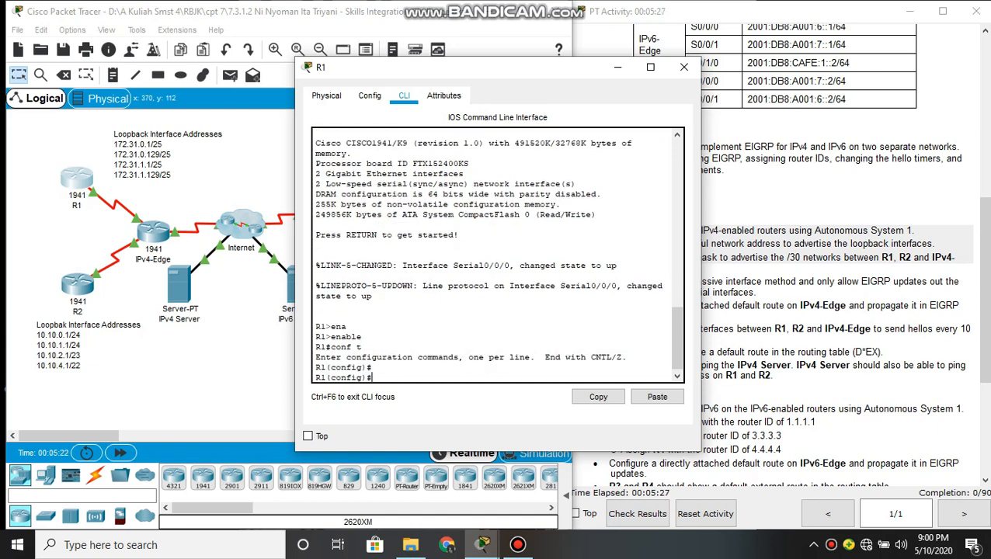
# Enable EIGRP on R1 with autonomous system number 1
pyautogui.write('rout')
pyautogui.press('Tab')
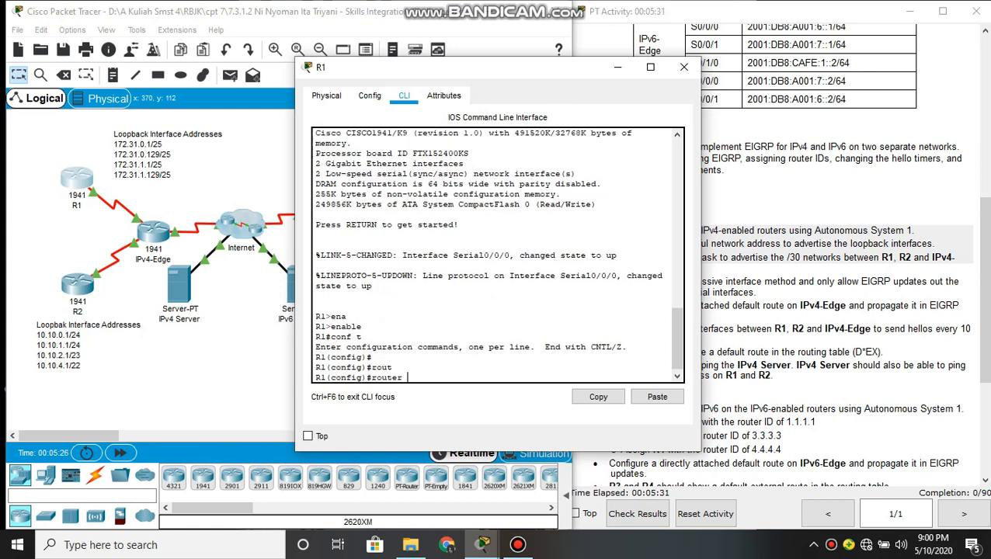
pyautogui.write('ei')
pyautogui.press('Tab')
pyautogui.write('1')
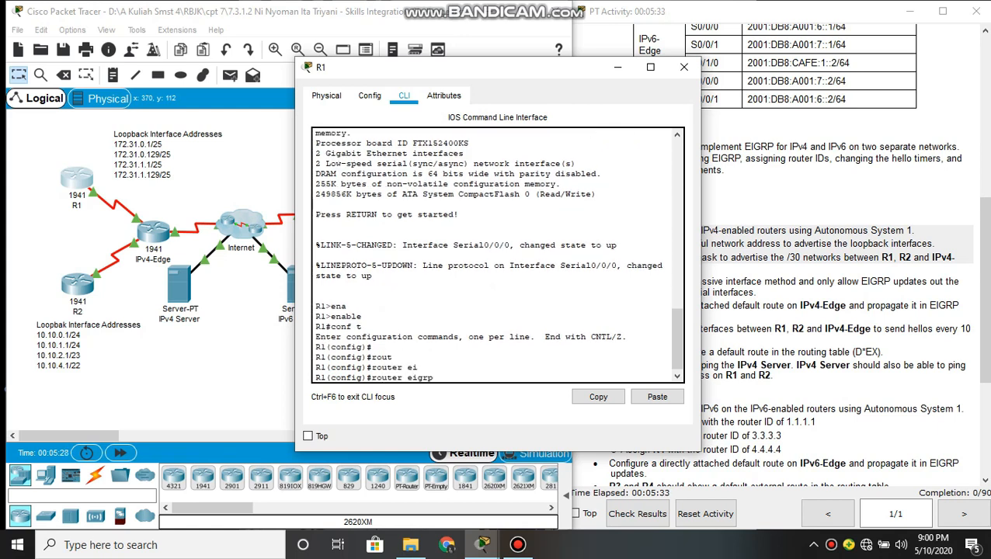
pyautogui.press('Return')
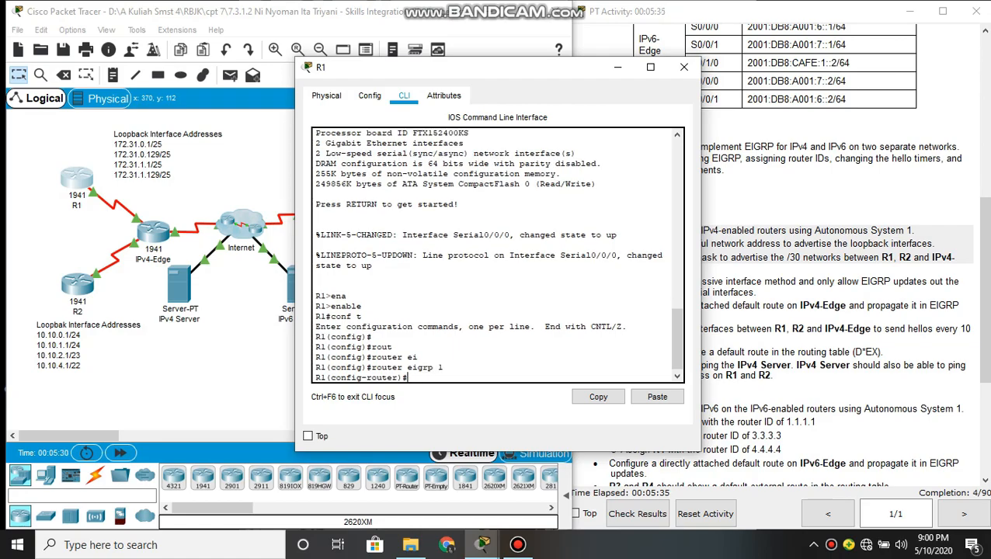
# Make all of R1's interfaces passive by default for EIGRP using passive-interface default
pyautogui.write('psss')
pyautogui.press('Tab')
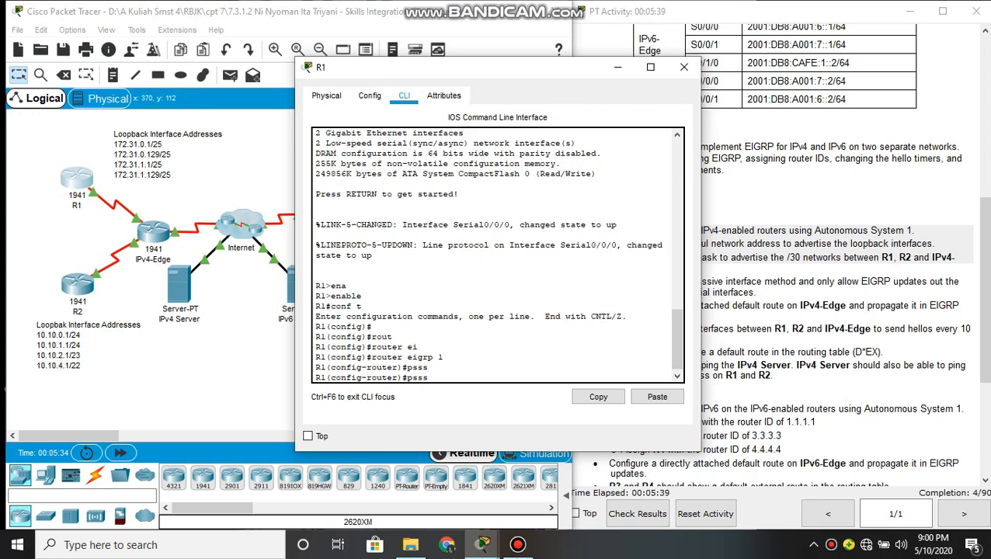
pyautogui.press('BackSpace')
pyautogui.write('i')
pyautogui.press('Tab')
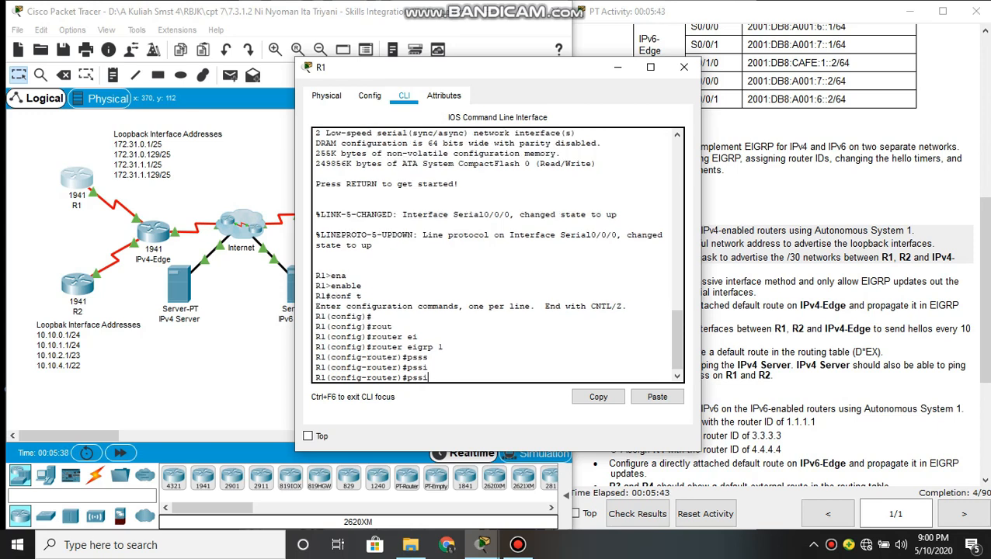
pyautogui.write('ve')
pyautogui.press('BackSpace')
pyautogui.press('BackSpace')
pyautogui.press('BackSpace')
pyautogui.press('BackSpace')
pyautogui.press('BackSpace')
pyautogui.write('ass')
pyautogui.press('Tab')
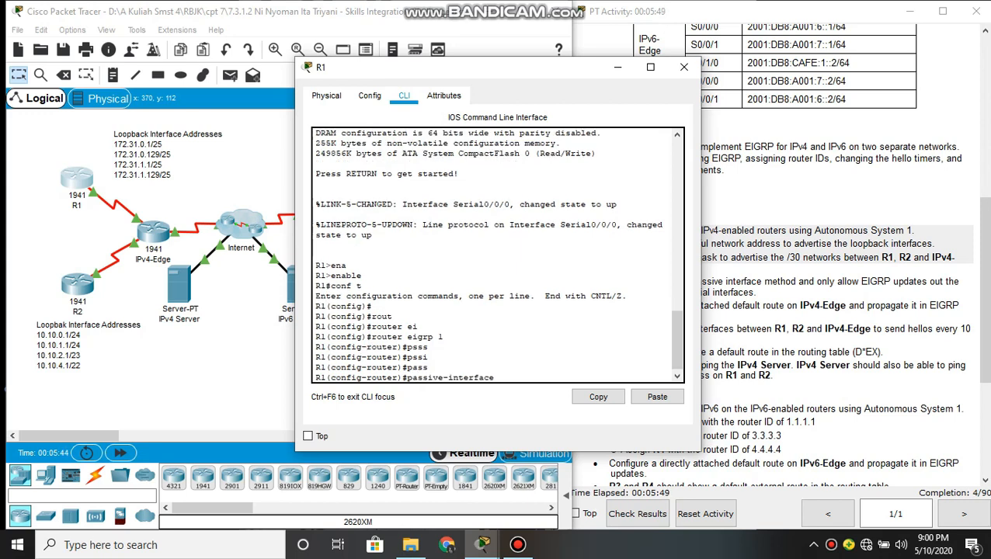
pyautogui.write('de')
pyautogui.press('Tab')
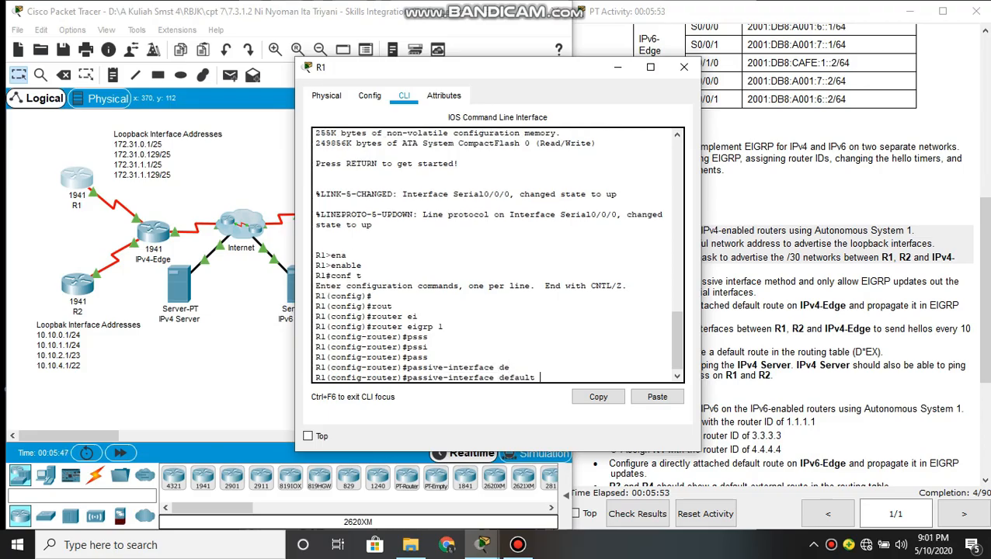
pyautogui.press('Return')
# Allow EIGRP updates out of R1's serial 0/0/0 interface with no passive-interface
pyautogui.write('no')
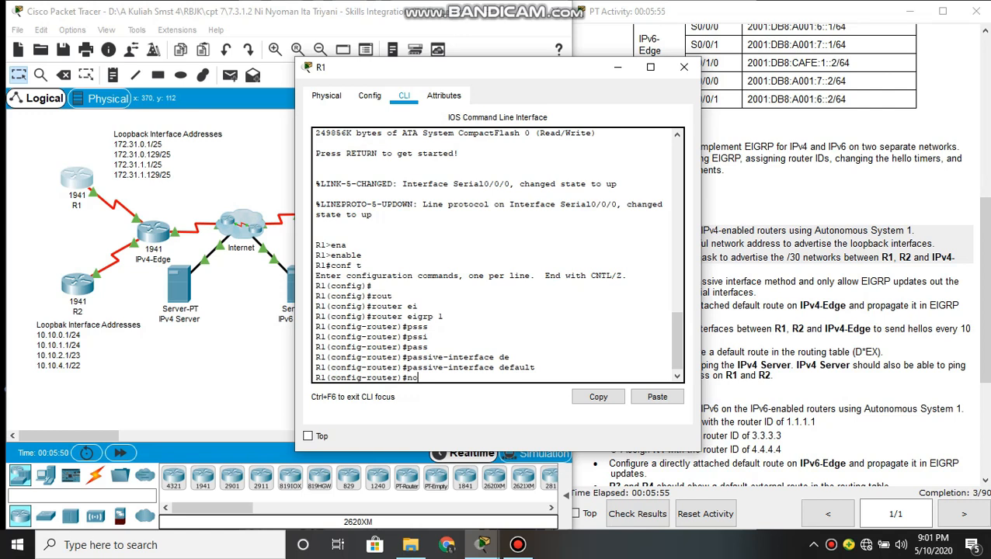
pyautogui.write(' pa')
pyautogui.press('Tab')
pyautogui.write('se')
pyautogui.press('Tab')
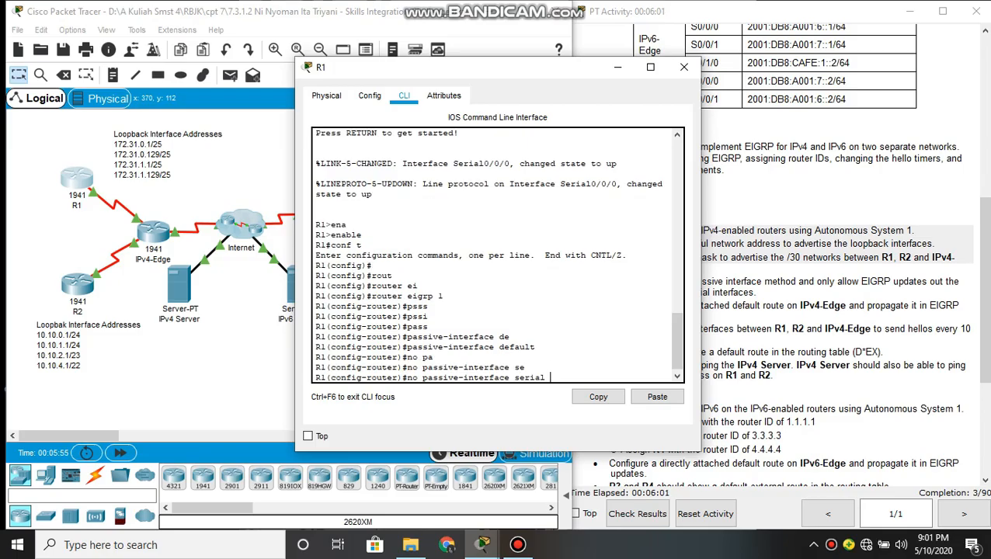
pyautogui.write('0/0/0')
pyautogui.press('Return')
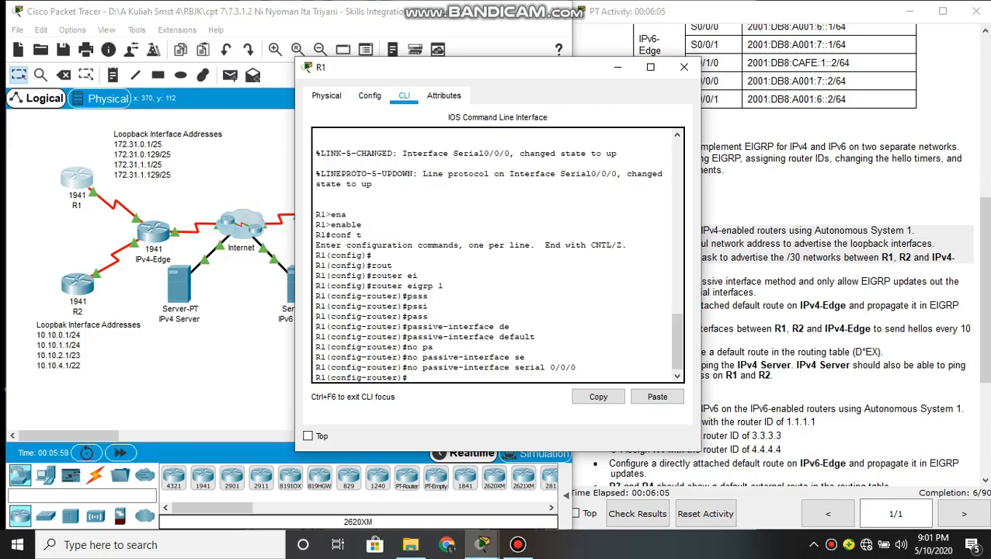
# Advertise the classful network 172.31.0.0 in R1's EIGRP process and close R1's window
pyautogui.write('net')
pyautogui.press('Tab')
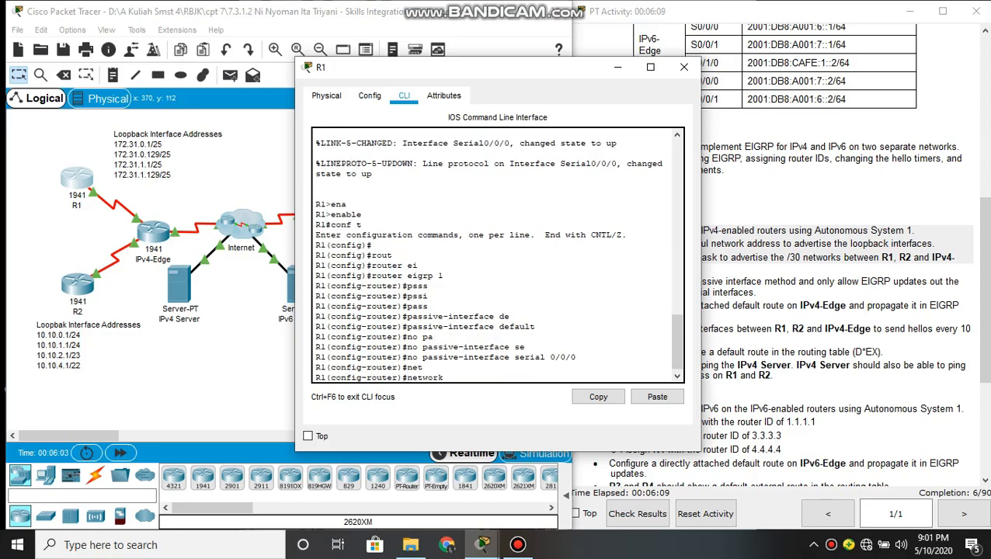
pyautogui.write('172.31.0.0')
pyautogui.press('Return')
pyautogui.press('Return')
pyautogui.press('Return')
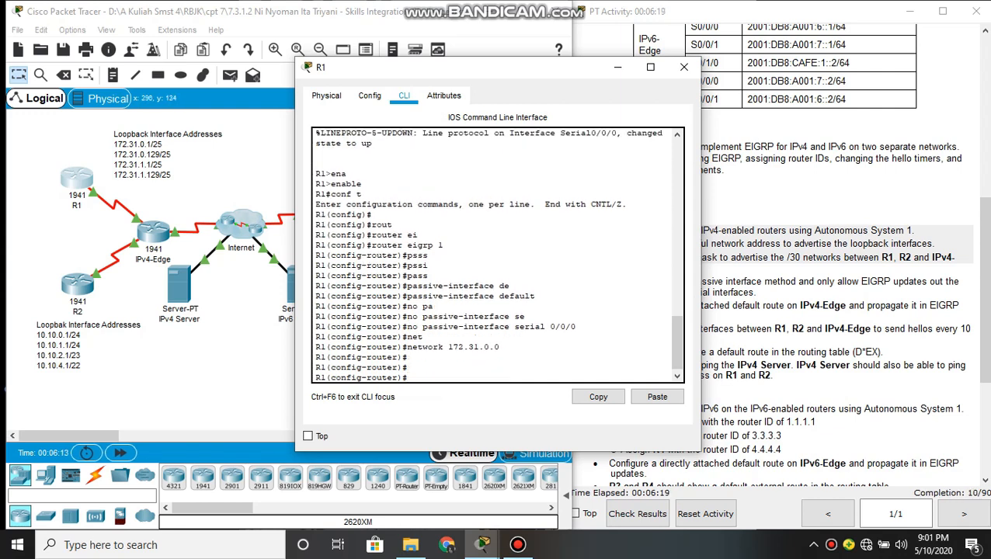
pyautogui.click(273, 191)
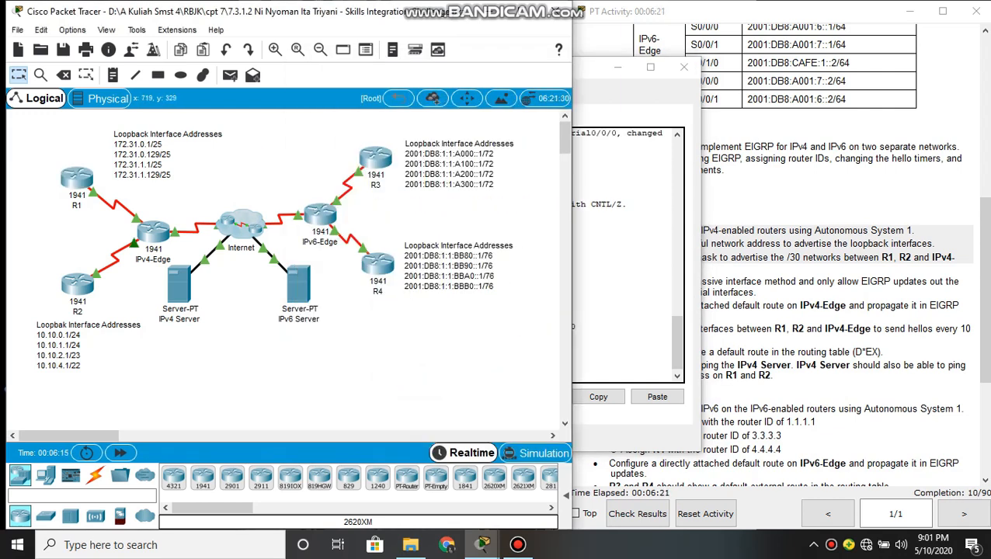
pyautogui.click(683, 67)
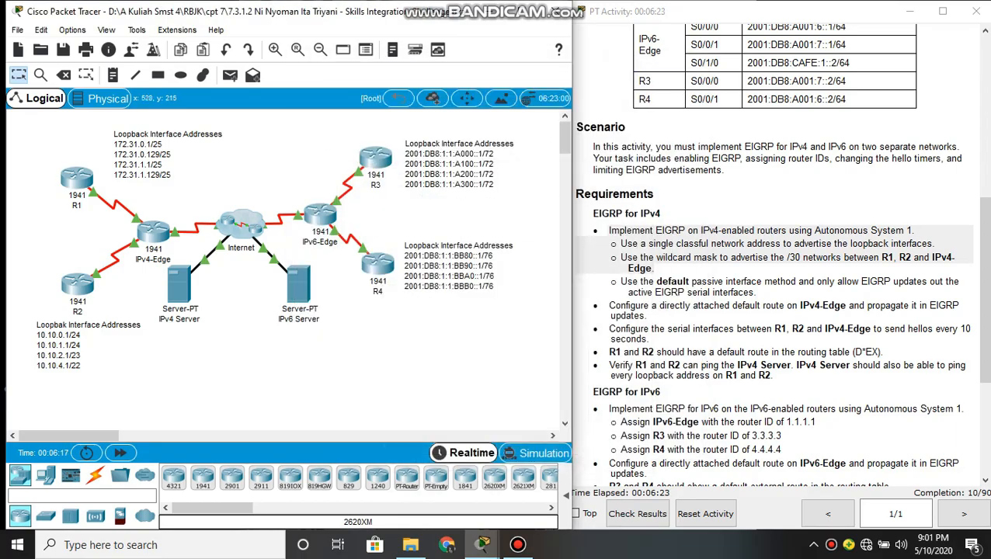
# Open the command line of router R2 and enter global configuration mode
pyautogui.click(78, 284)
pyautogui.click(403, 95)
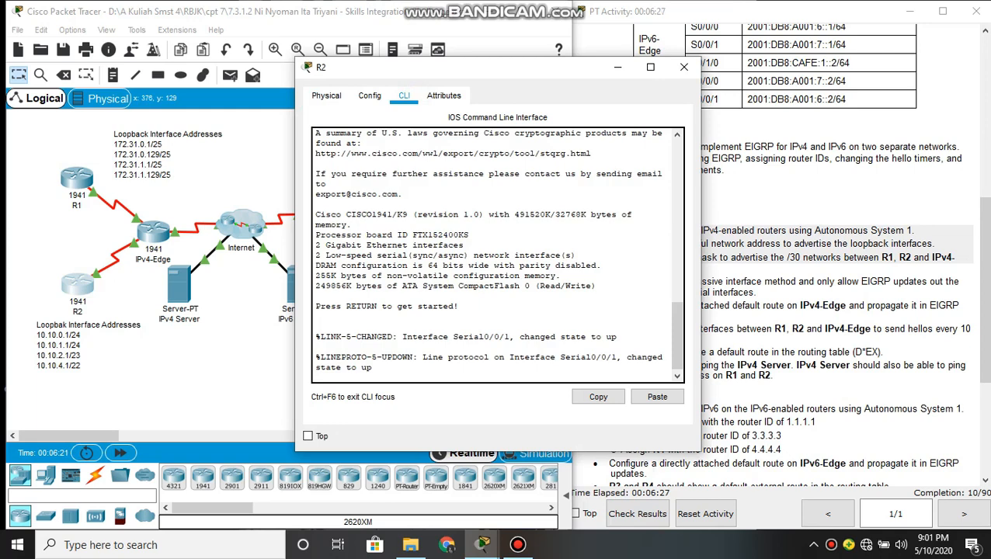
pyautogui.press('Return')
pyautogui.write('ena')
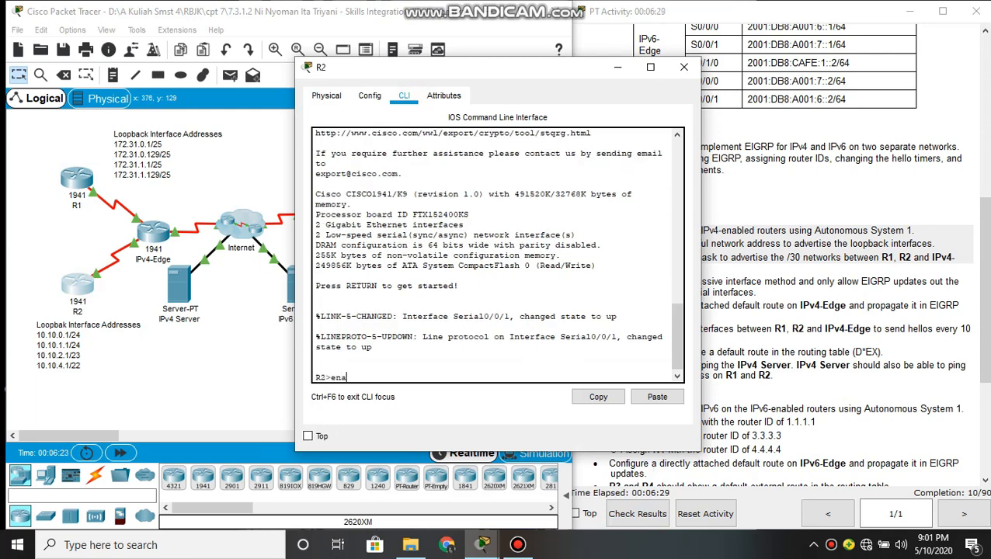
pyautogui.press('Return')
pyautogui.write('conf t')
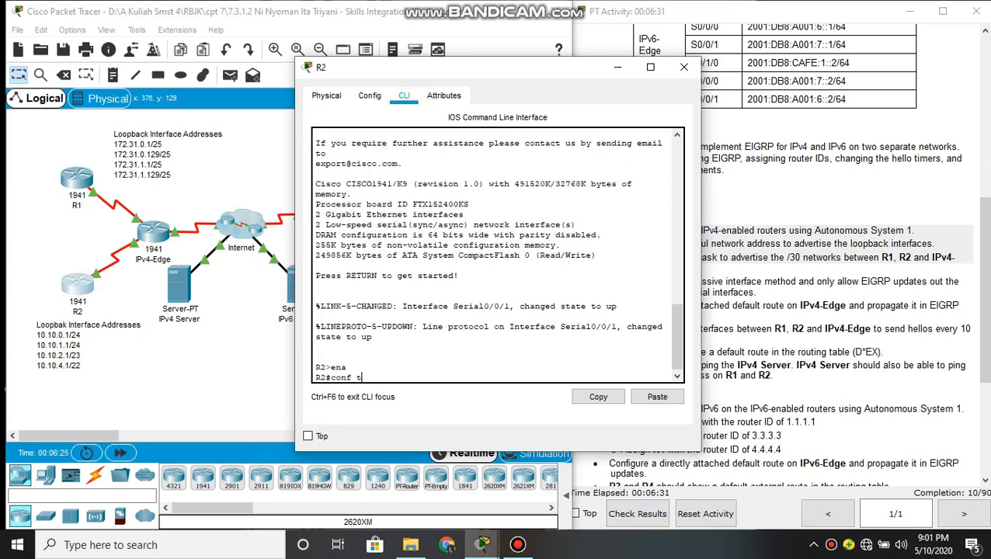
pyautogui.press('Return')
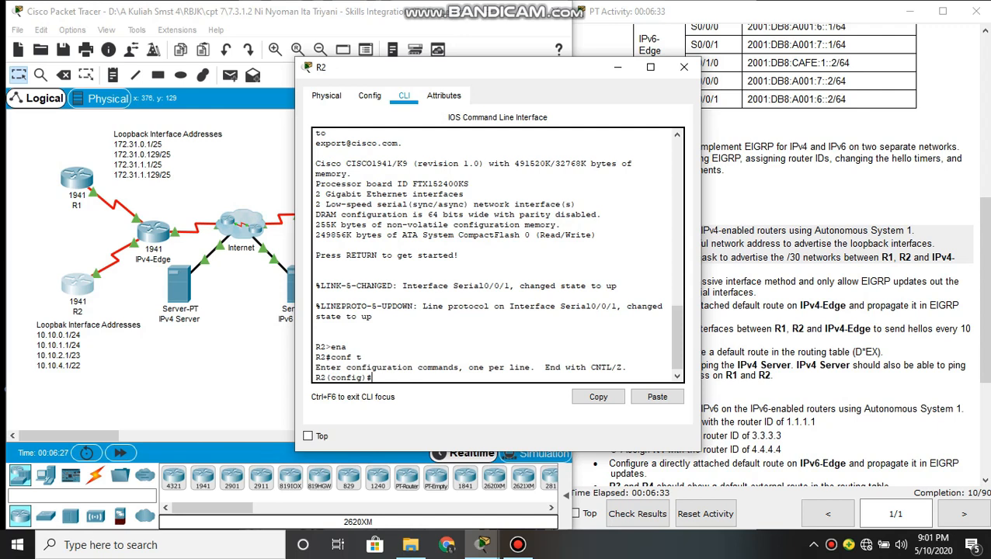
pyautogui.press('Return')
# Enable EIGRP on R2 with autonomous system number 1
pyautogui.write('u')
pyautogui.press('Tab')
pyautogui.write('ter ei')
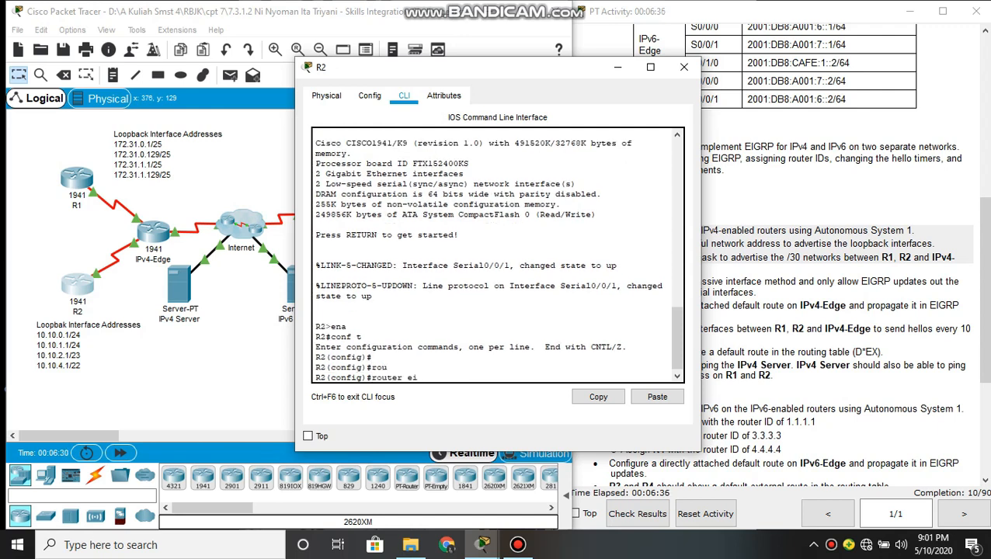
pyautogui.press('Tab')
pyautogui.write('1')
pyautogui.press('Return')
# Make all of R2's interfaces passive by default for EIGRP using passive-interface default
pyautogui.write('pas')
pyautogui.press('Tab')
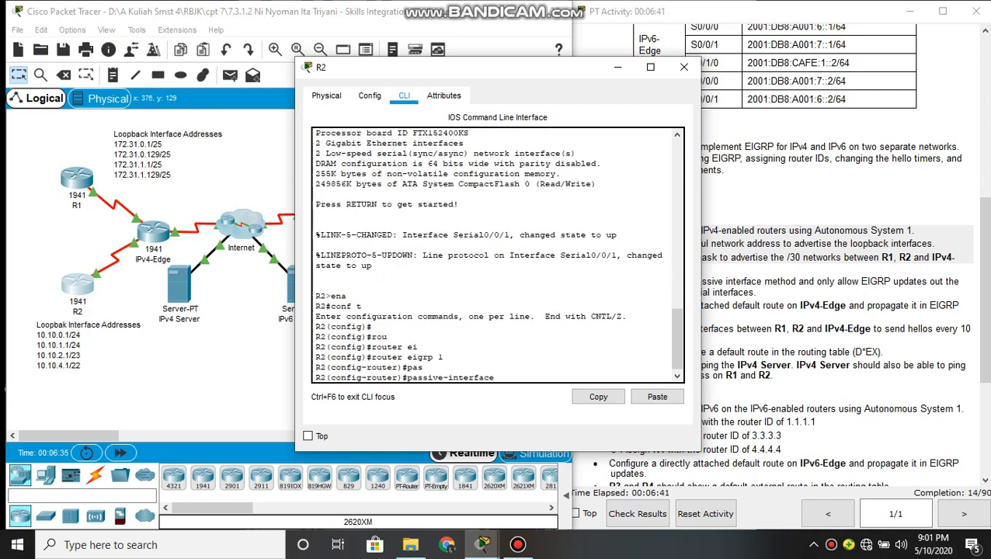
pyautogui.write('de')
pyautogui.press('Tab')
pyautogui.press('Return')
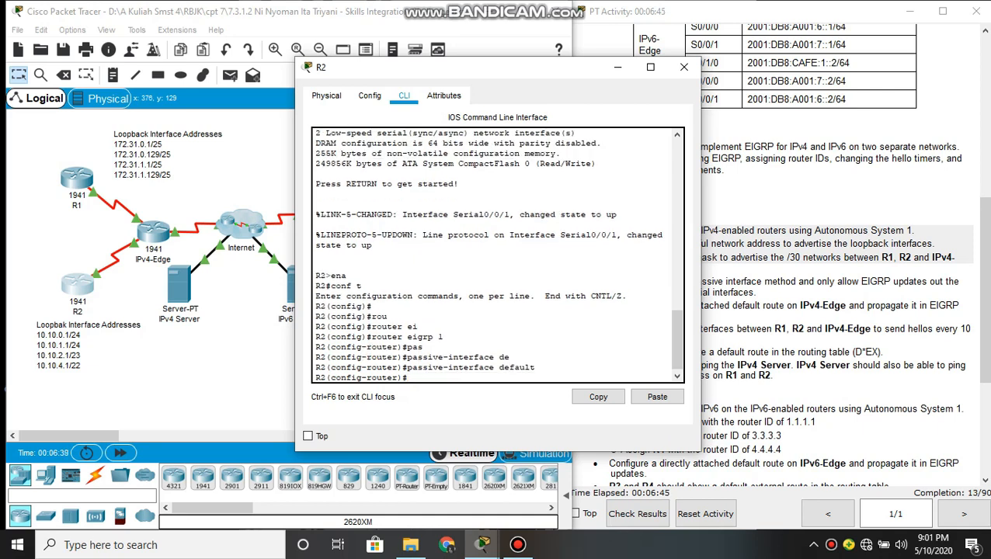
# Allow EIGRP updates out of R2's serial 0/0/1 interface with no passive-interface
pyautogui.write('no pas')
pyautogui.press('Tab')
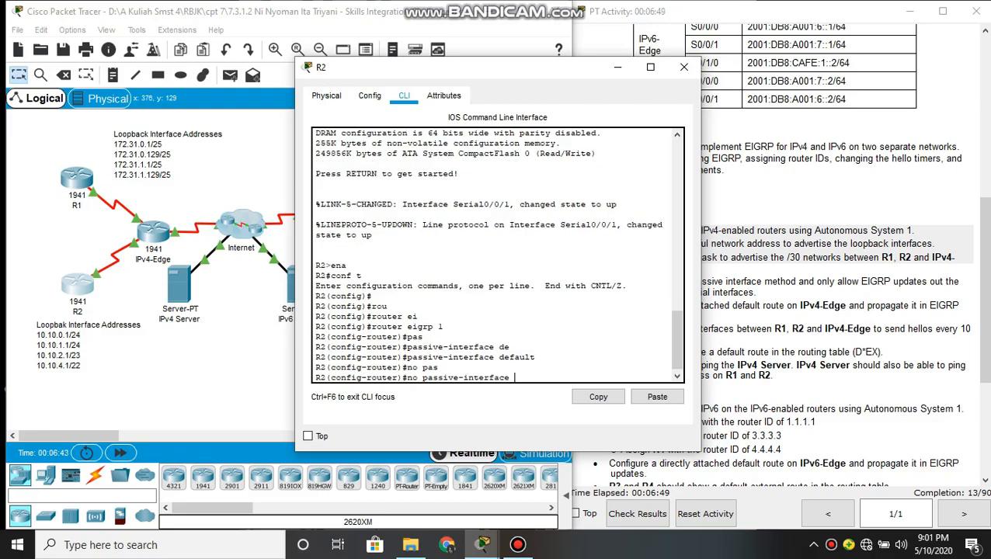
pyautogui.write('se')
pyautogui.press('Tab')
pyautogui.write('0/')
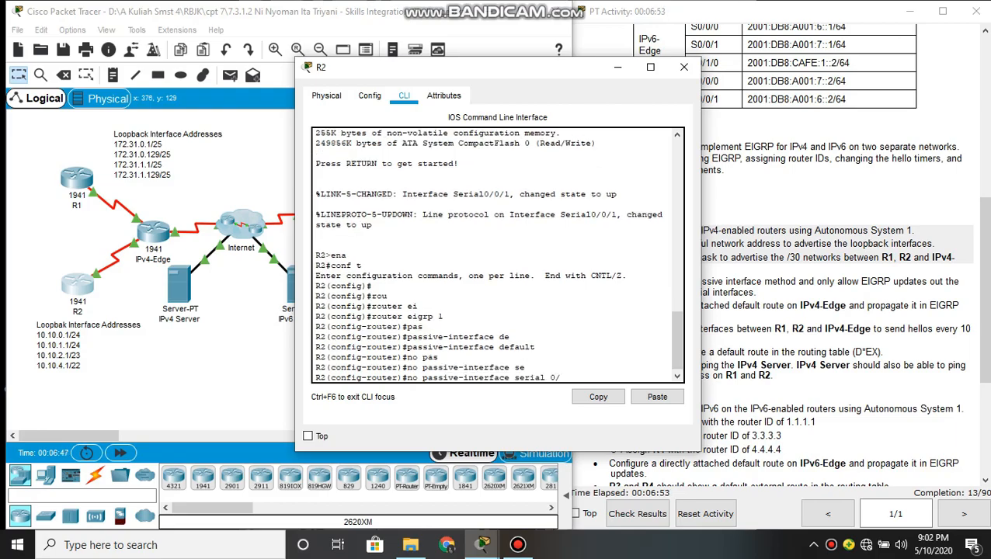
pyautogui.write('0/1')
pyautogui.press('Return')
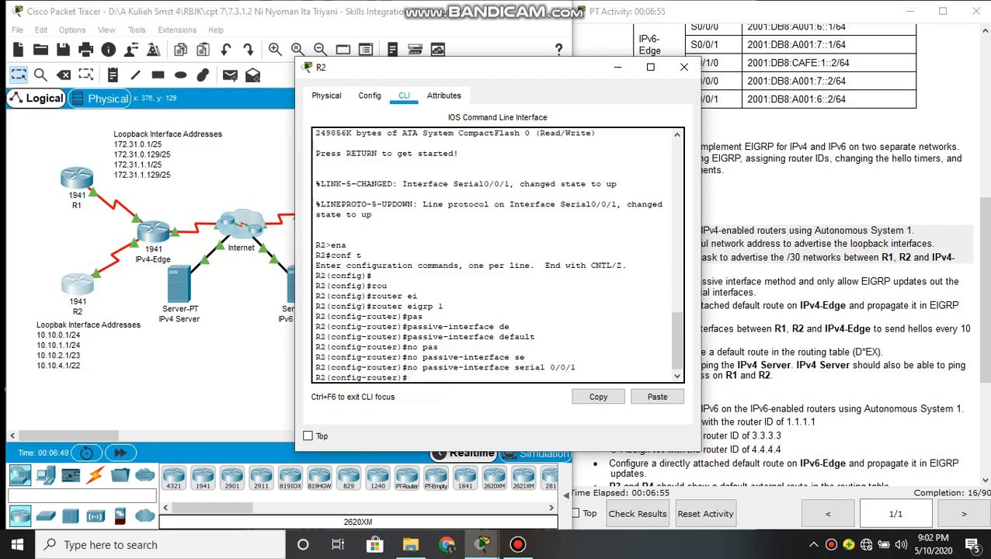
# Advertise the classful network 10.0.0.0 in R2's EIGRP process and minimize R2's window
pyautogui.write('net')
pyautogui.press('Tab')
pyautogui.write('10.')
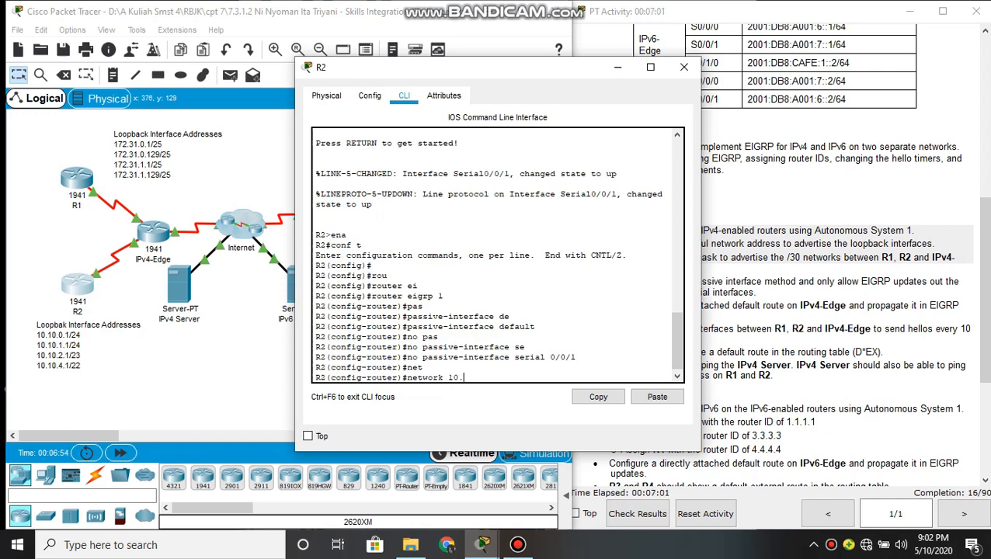
pyautogui.write('0.0.')
pyautogui.press('Return')
pyautogui.press('Return')
pyautogui.press('Return')
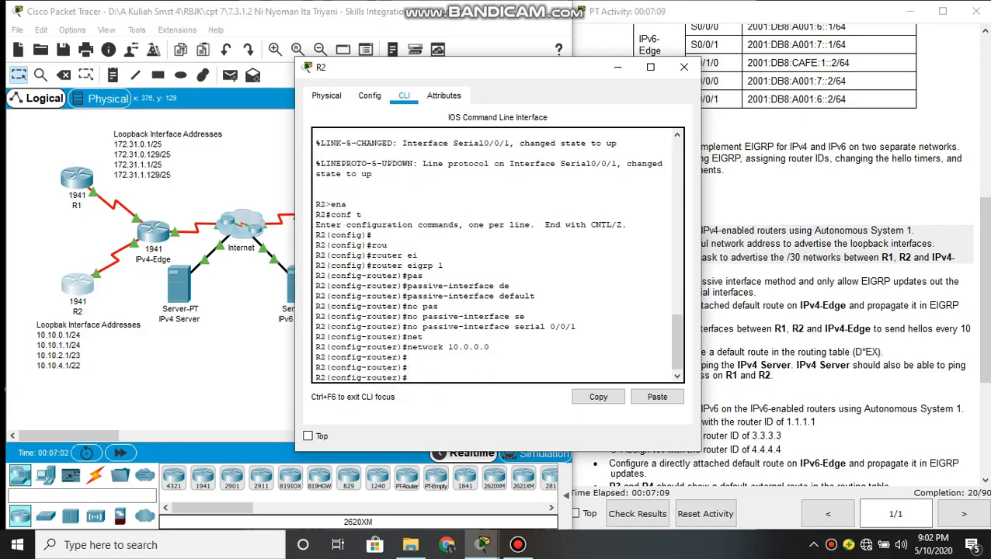
pyautogui.click(617, 68)
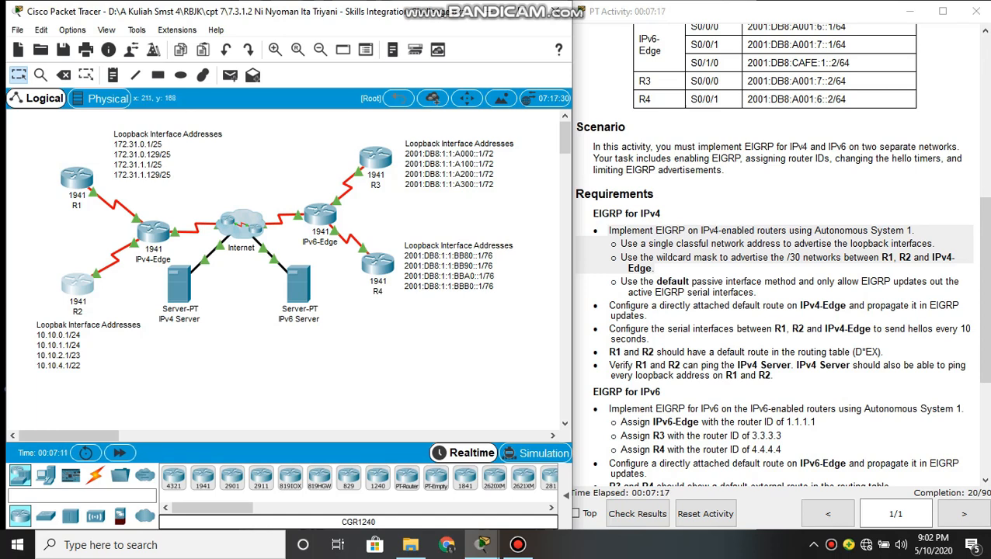
# Open the IPv4-Edge router's command line and enter global configuration mode
pyautogui.moveTo(160, 230)
pyautogui.click(154, 232)
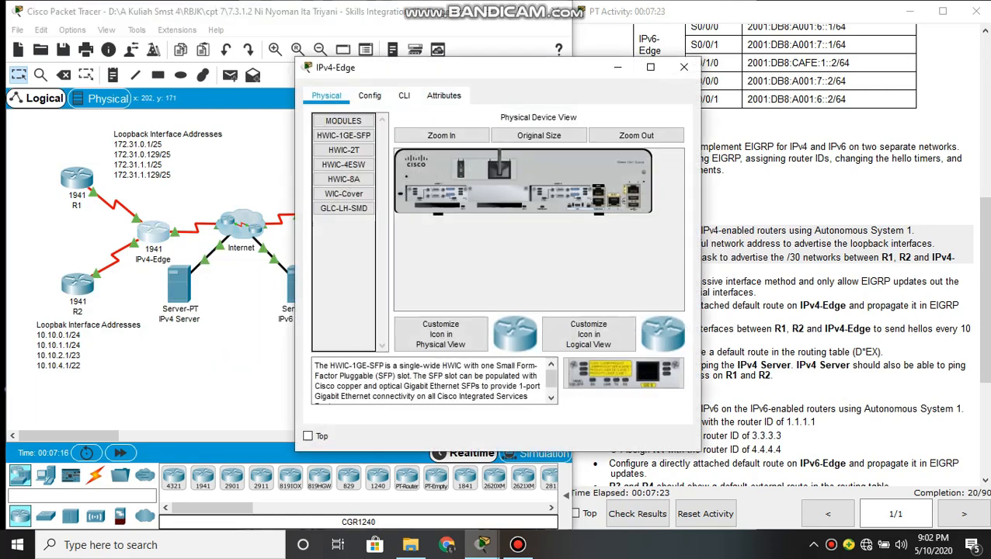
pyautogui.click(403, 96)
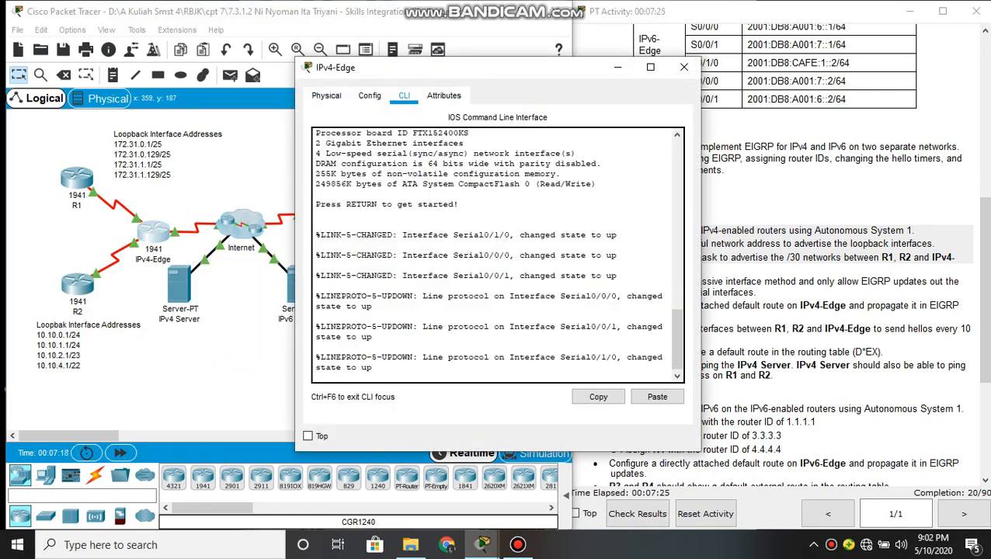
pyautogui.press('Return')
pyautogui.write('ena')
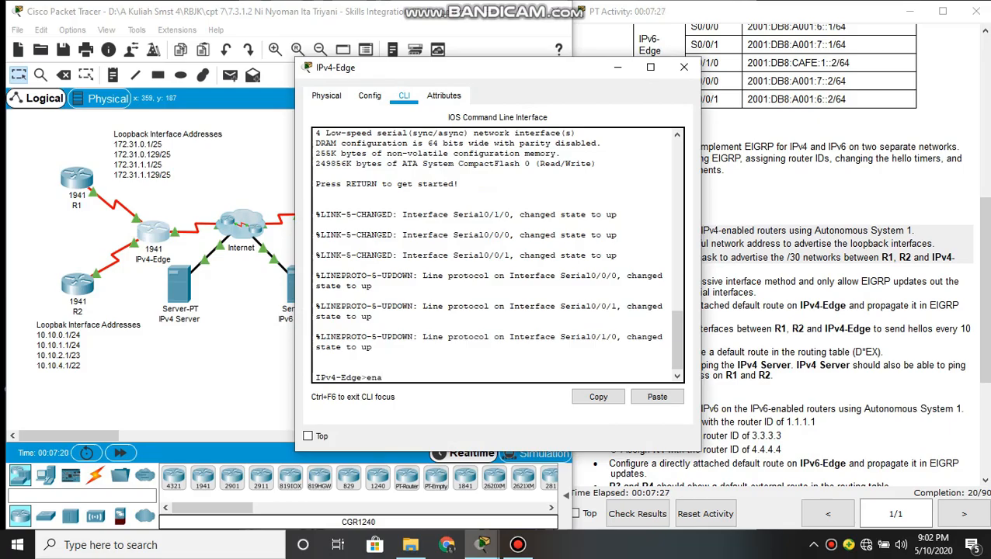
pyautogui.press('Return')
pyautogui.write('conf')
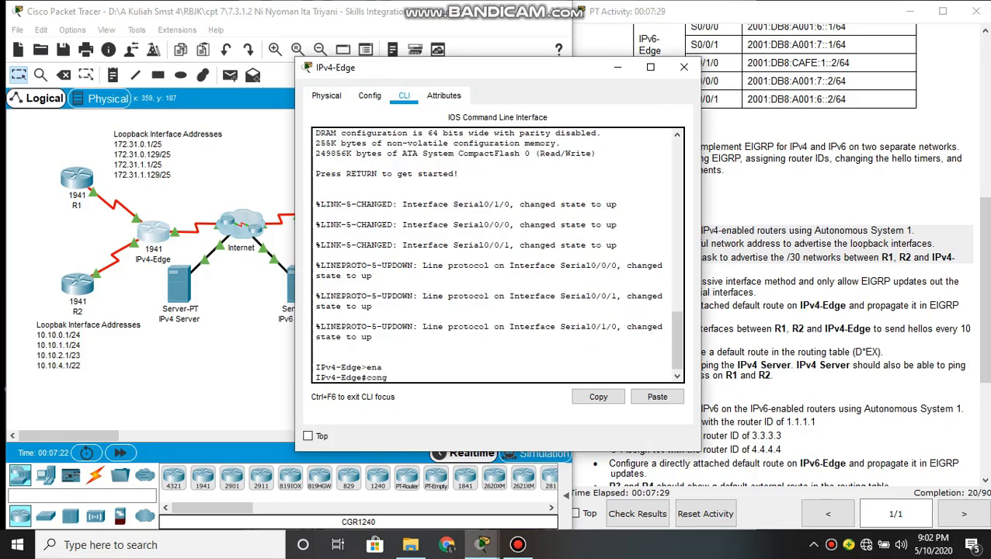
pyautogui.write(' t')
pyautogui.press('Return')
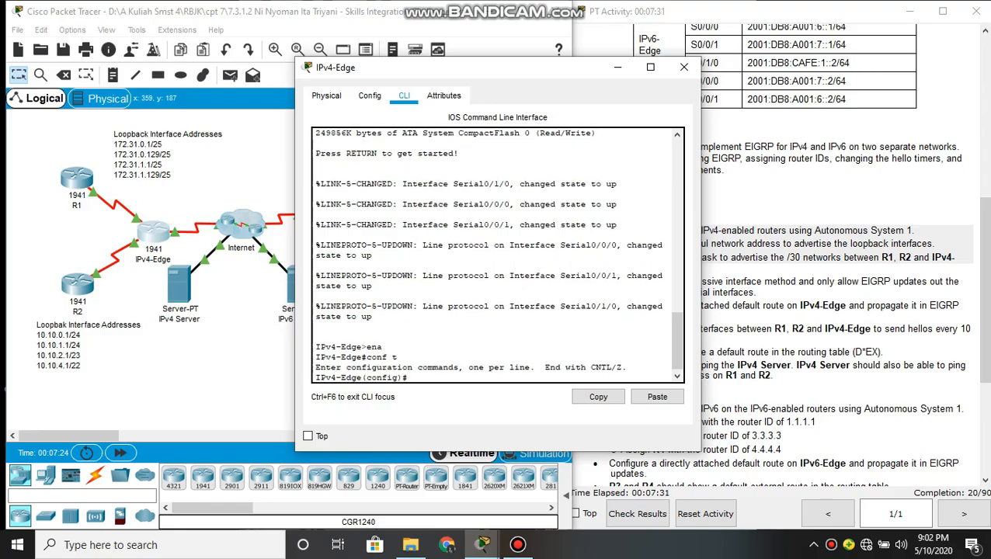
# Enable EIGRP on IPv4-Edge with autonomous system number 1
pyautogui.press('Return')
pyautogui.write('router e')
pyautogui.press('Tab')
pyautogui.write('ei')
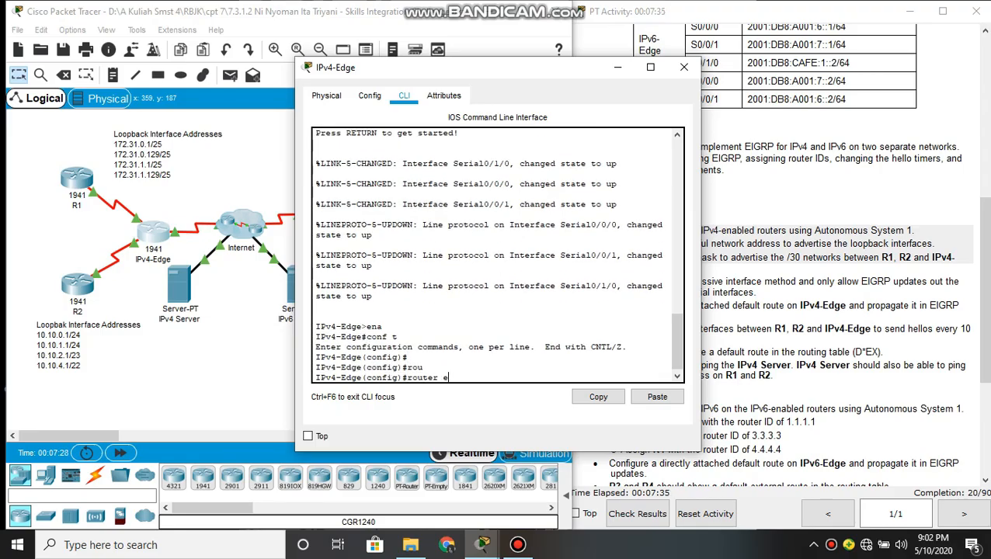
pyautogui.press('Tab')
pyautogui.write('1')
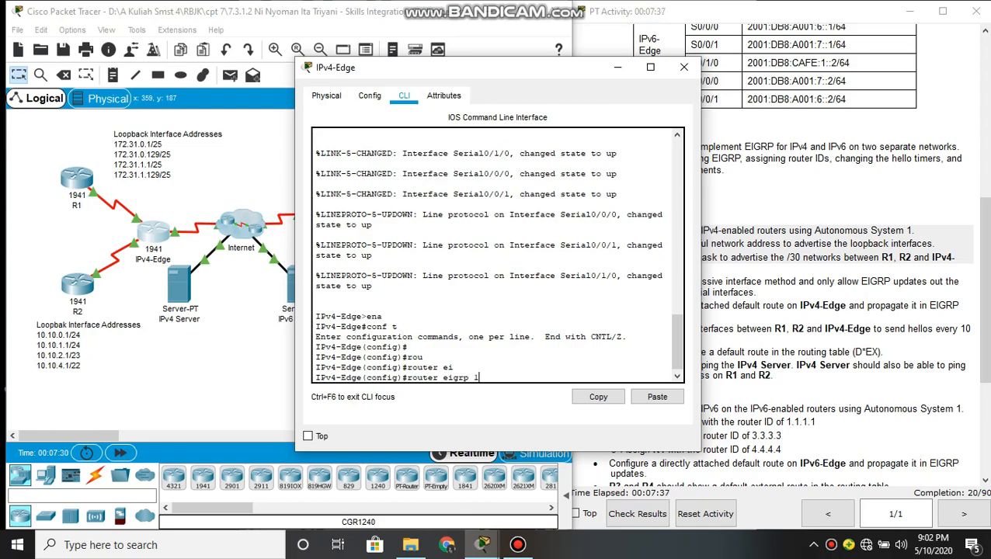
pyautogui.press('Return')
# Make all of IPv4-Edge's interfaces passive by default for EIGRP using passive-interface default
pyautogui.write('pas')
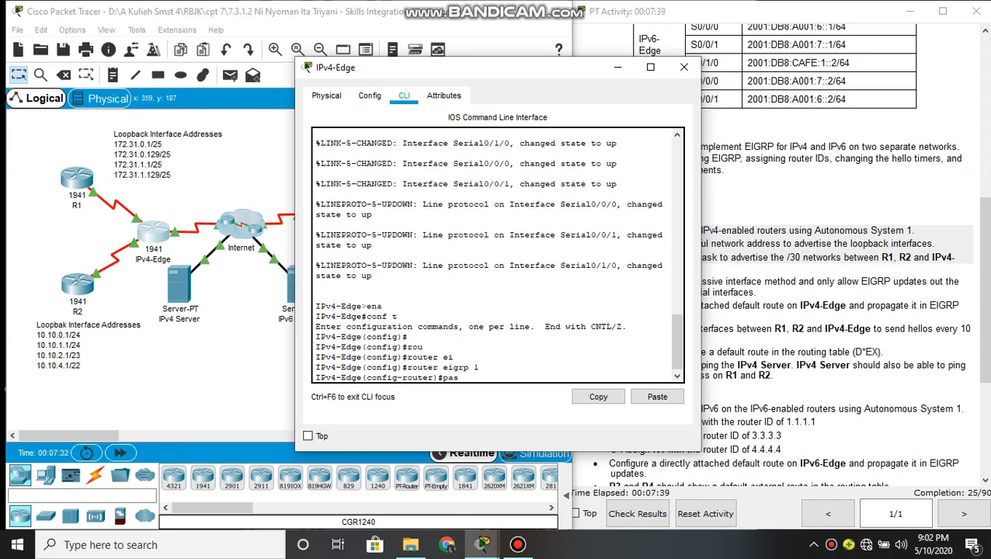
pyautogui.press('Tab')
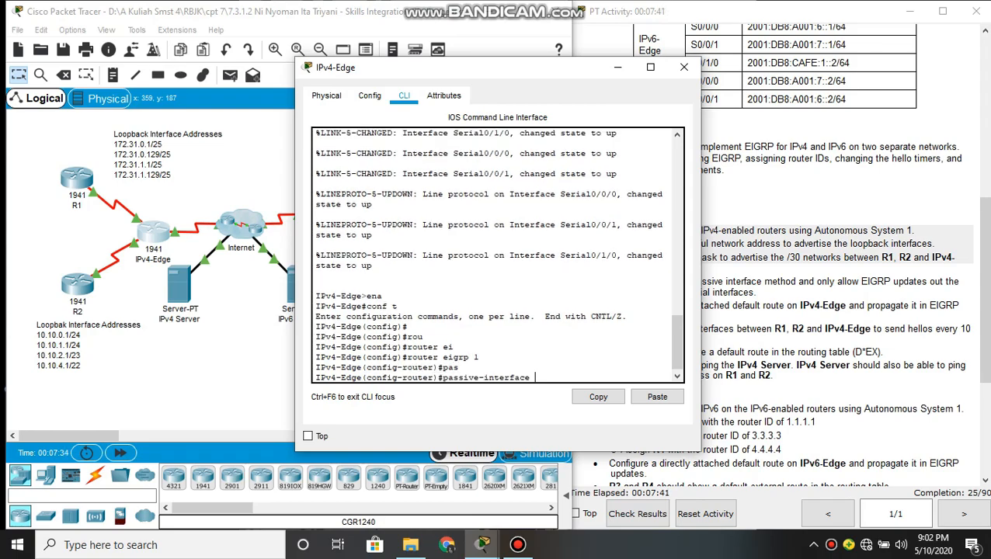
pyautogui.write('de')
pyautogui.press('Tab')
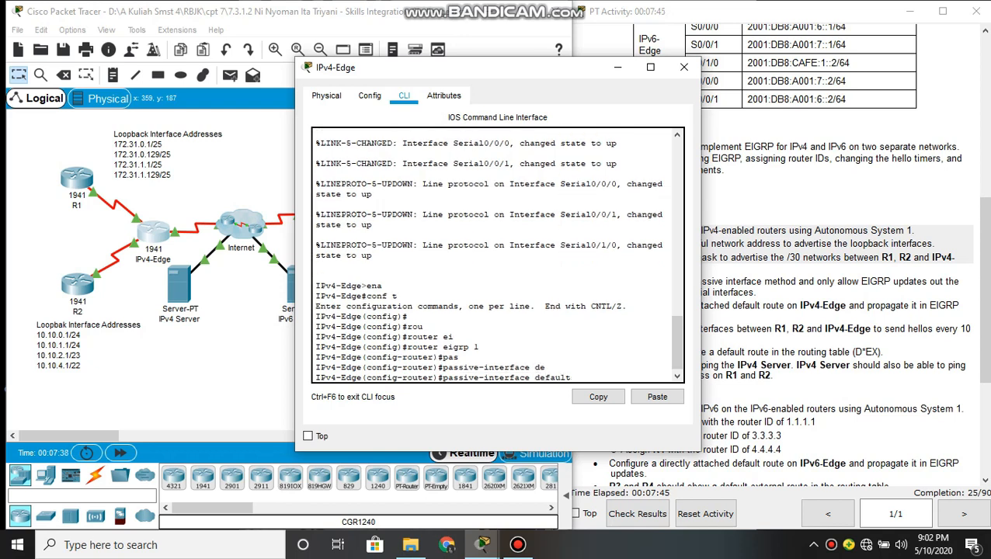
pyautogui.press('Return')
pyautogui.press('Return')
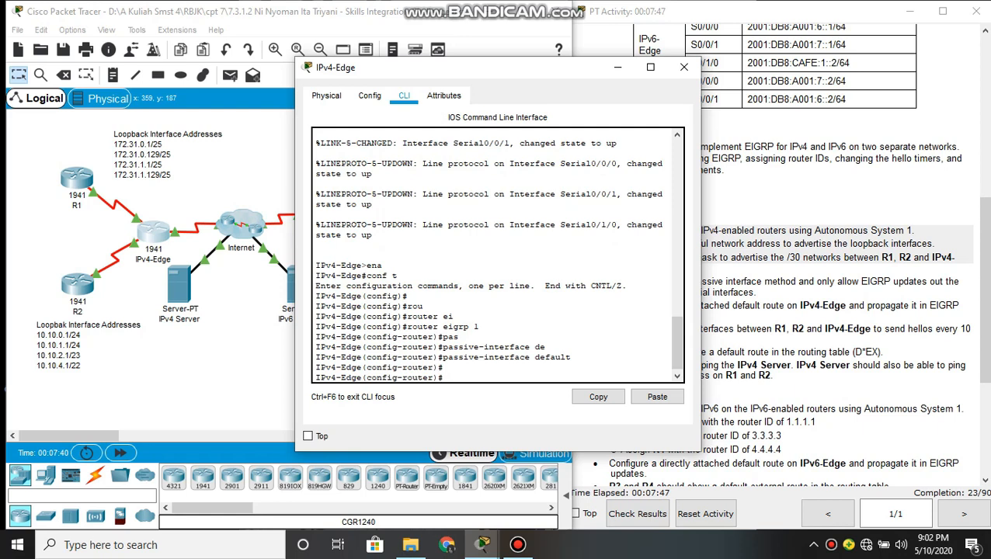
# Allow EIGRP updates out of IPv4-Edge's serial 0/0/0 interface with no passive-interface
pyautogui.write('no')
pyautogui.press('Tab')
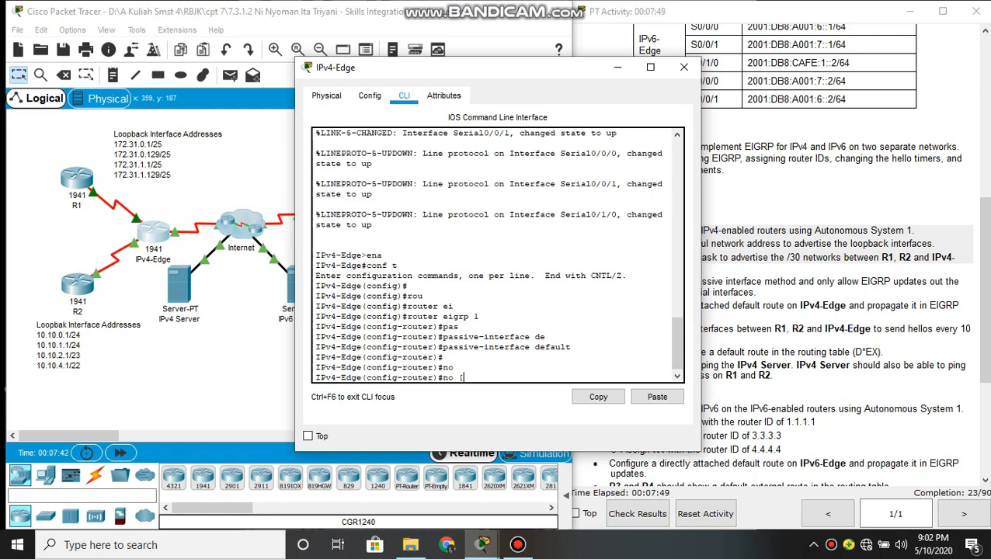
pyautogui.write('pas')
pyautogui.press('Tab')
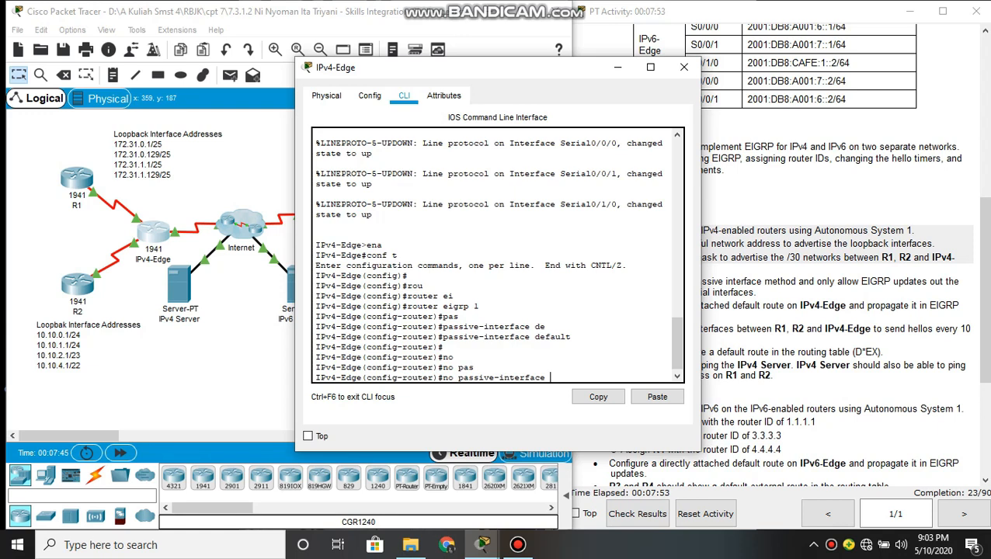
pyautogui.write('se')
pyautogui.press('Tab')
pyautogui.write('0/0')
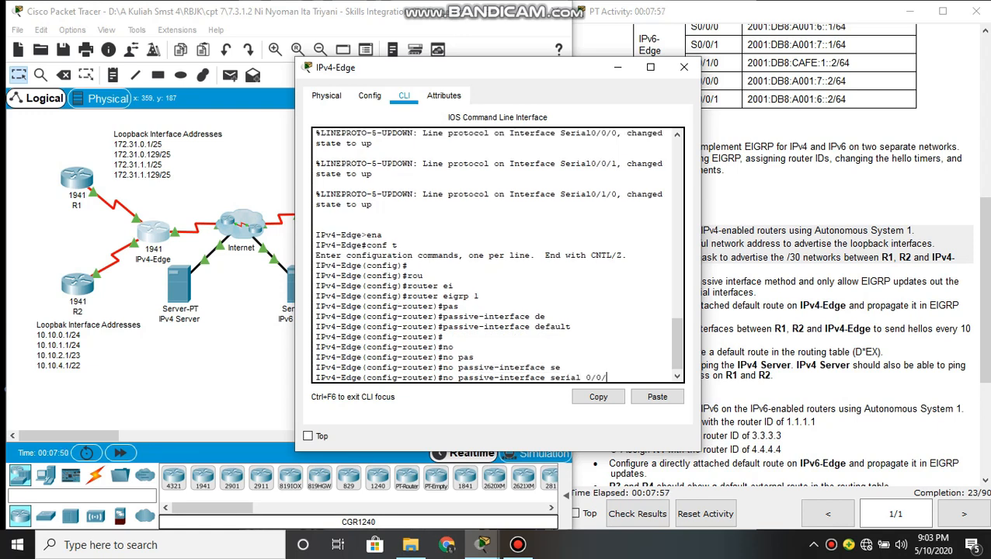
pyautogui.write('/0')
pyautogui.press('Return')
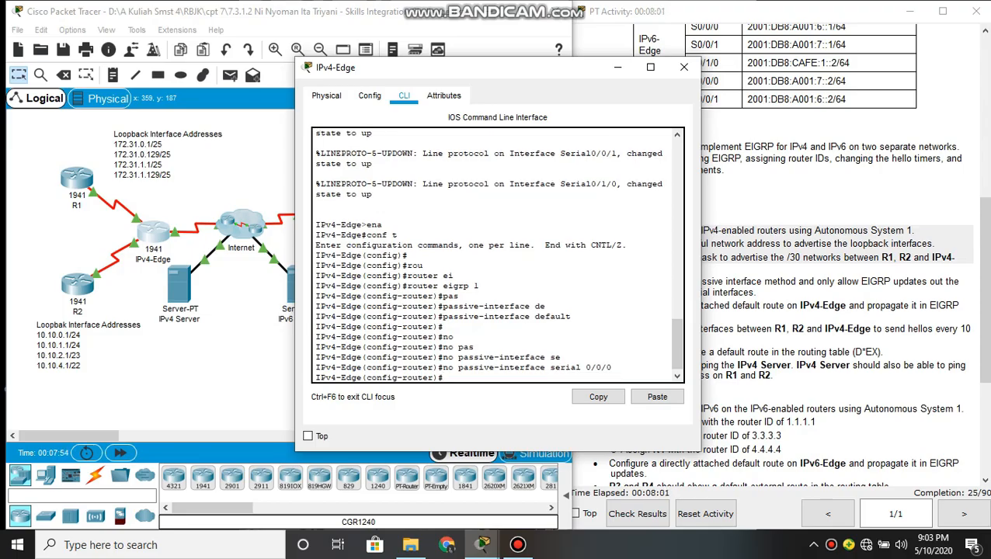
# Allow EIGRP updates out of IPv4-Edge's serial 0/0/1 interface with no passive-interface
pyautogui.write('no pass')
pyautogui.press('Tab')
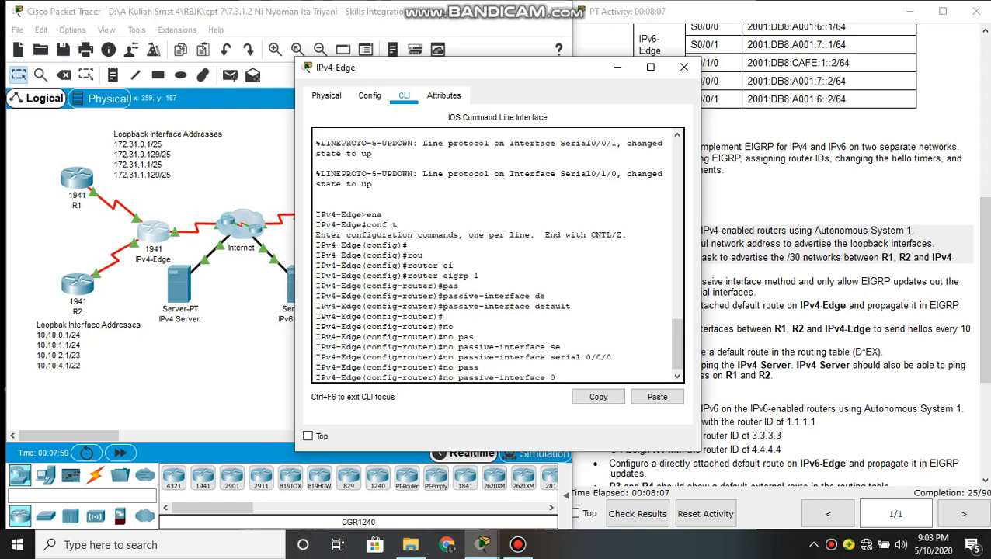
pyautogui.write('se')
pyautogui.press('Tab')
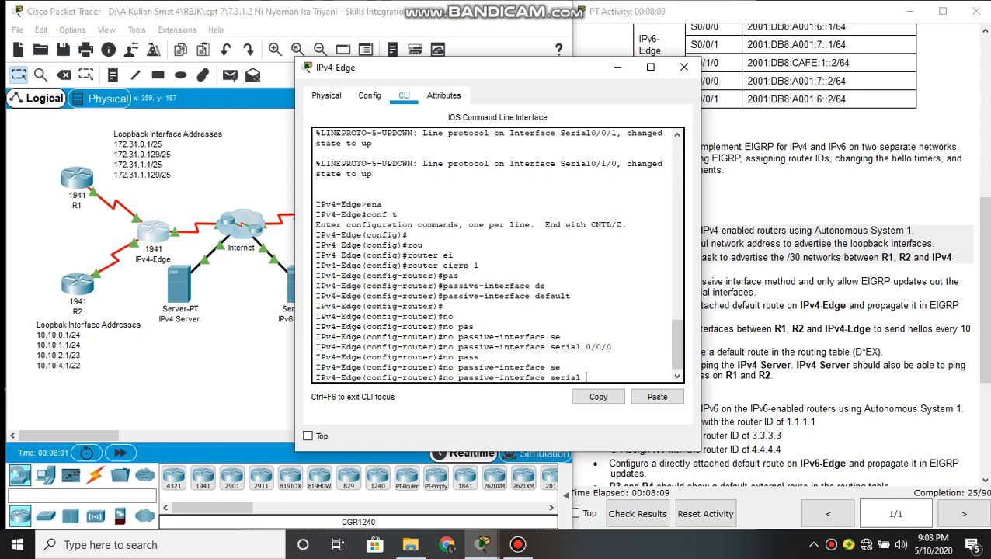
pyautogui.write('0/0/1')
pyautogui.press('Return')
pyautogui.press('Return')
# Advertise network 172.31.6.0 with wildcard mask 0.0.0.3 in IPv4-Edge's EIGRP process
pyautogui.write('net')
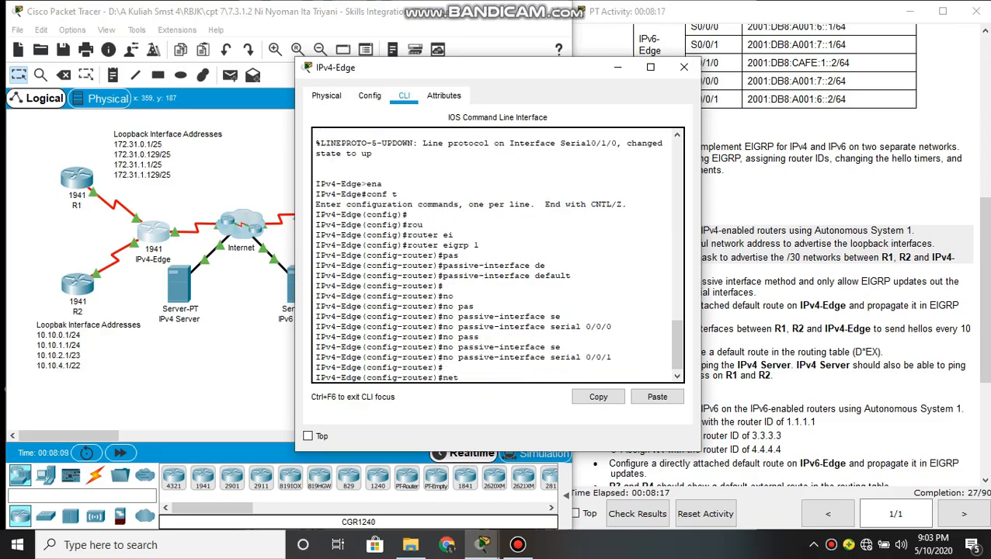
pyautogui.press('Tab')
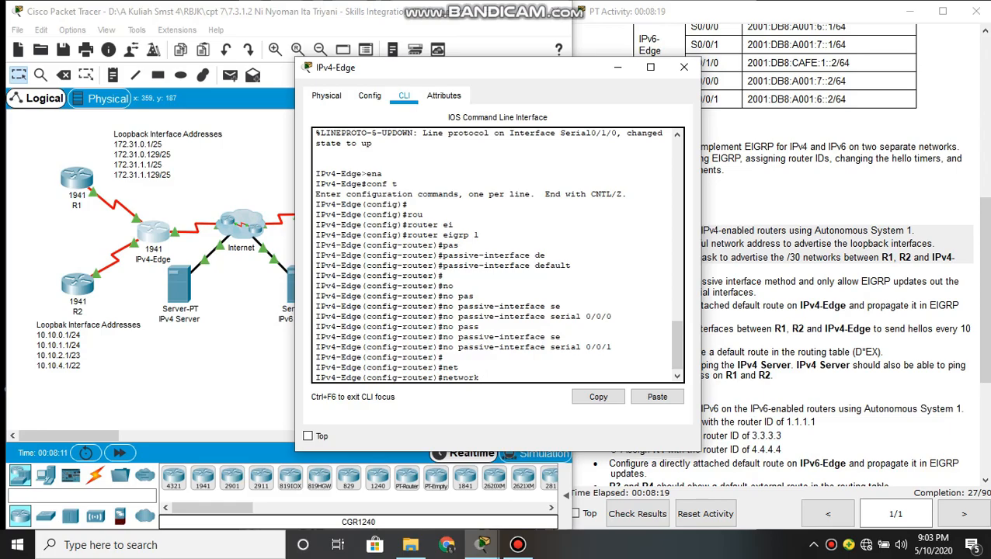
pyautogui.write('172.31.6.0')
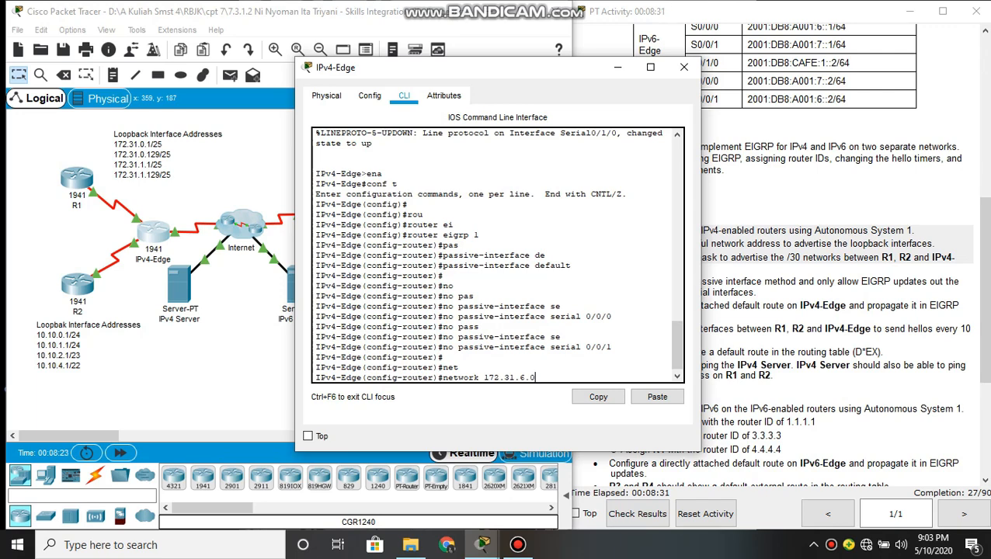
pyautogui.write(' 0.0.0.3')
pyautogui.press('Return')
pyautogui.press('Return')
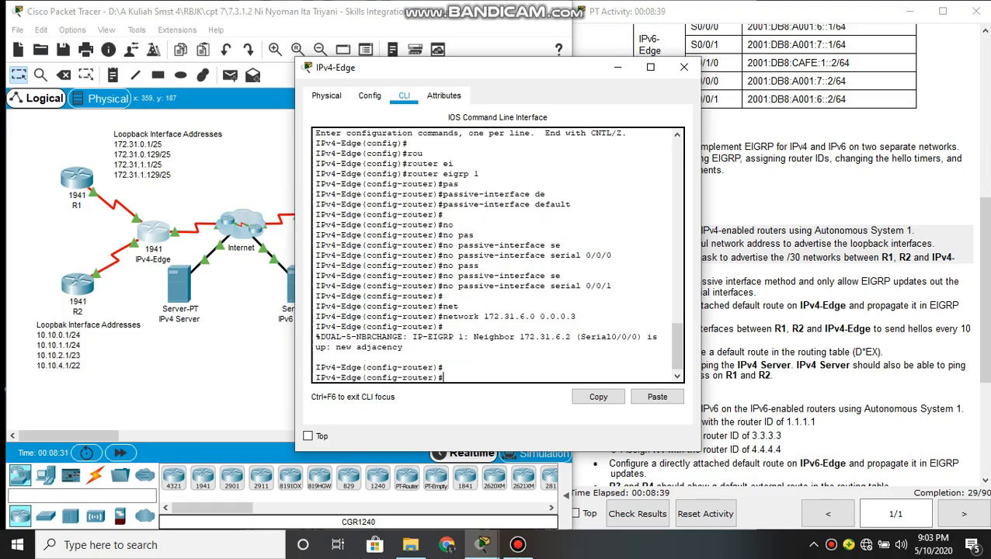
# Advertise network 10.10.8.0 with wildcard mask 0.0.0.3 in IPv4-Edge's EIGRP process and minimize the router's window
pyautogui.write('net')
pyautogui.press('Tab')
pyautogui.write('10.10')
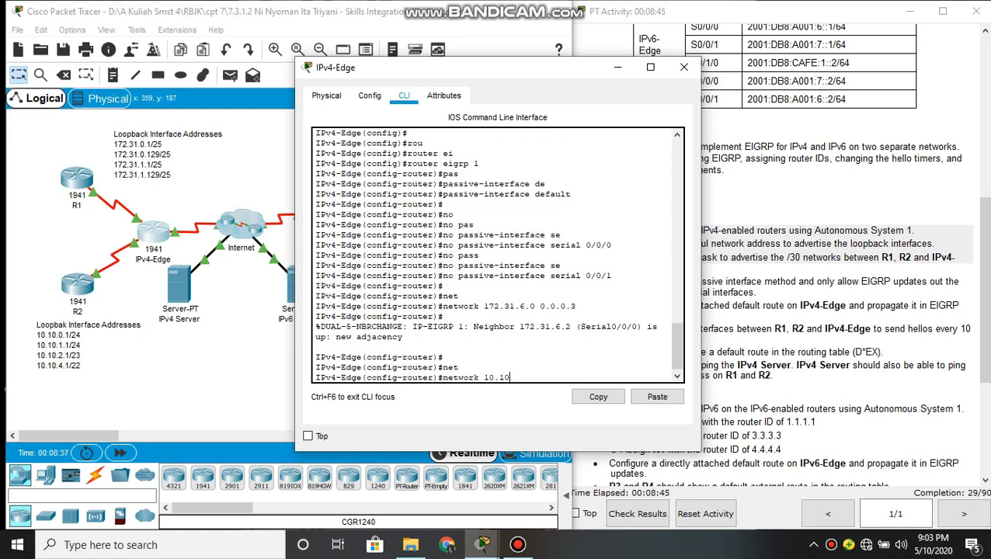
pyautogui.write('.8.0 0.0.0.3')
pyautogui.press('Return')
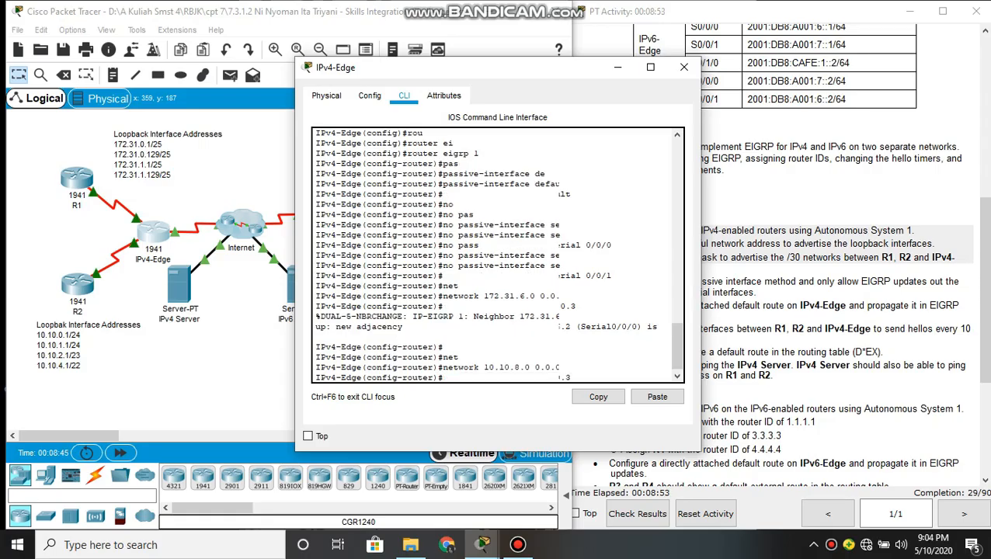
pyautogui.press('Return')
pyautogui.press('Return')
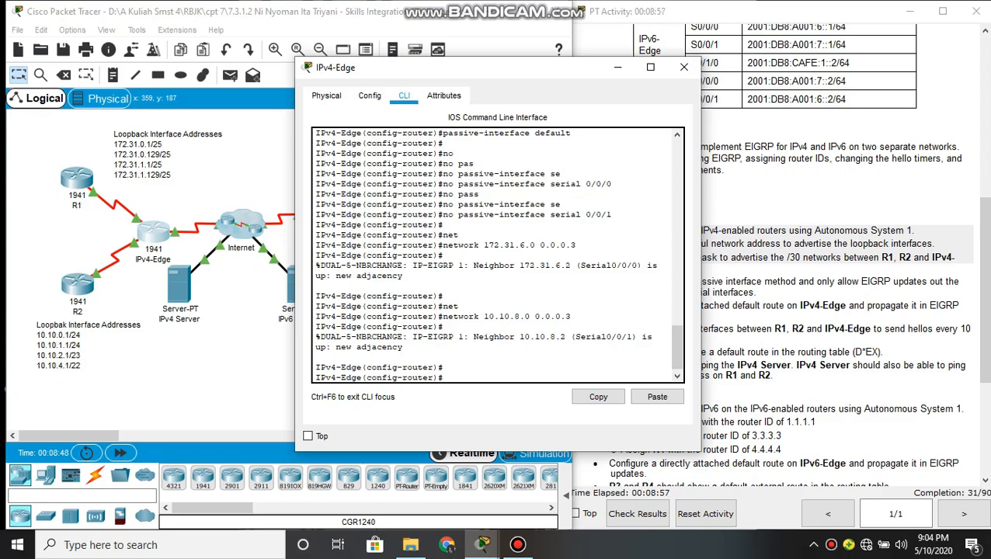
pyautogui.click(617, 67)
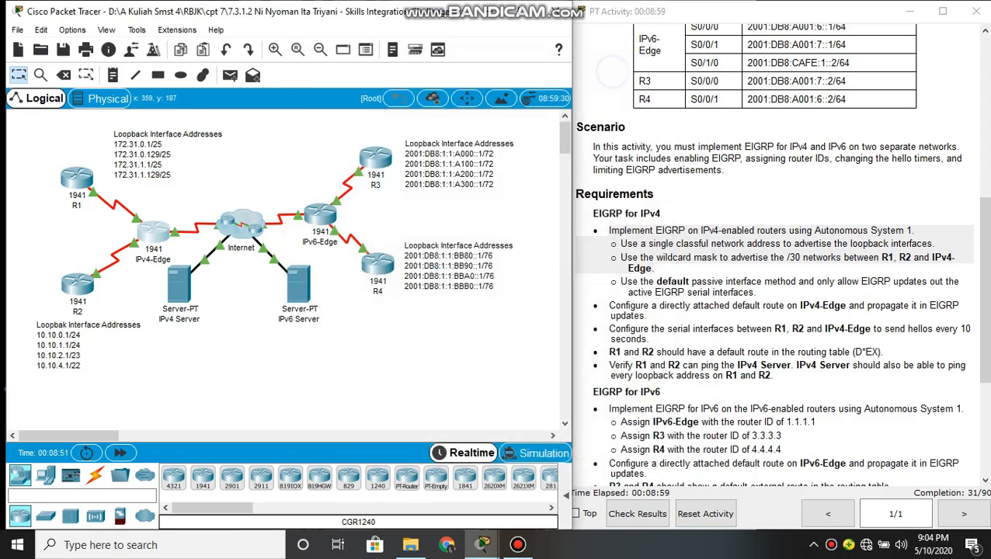
# Check the default route requirement in the instructions, reopen IPv4-Edge's command line and exit to global configuration mode
pyautogui.moveTo(604, 304); pyautogui.dragTo(643, 316)
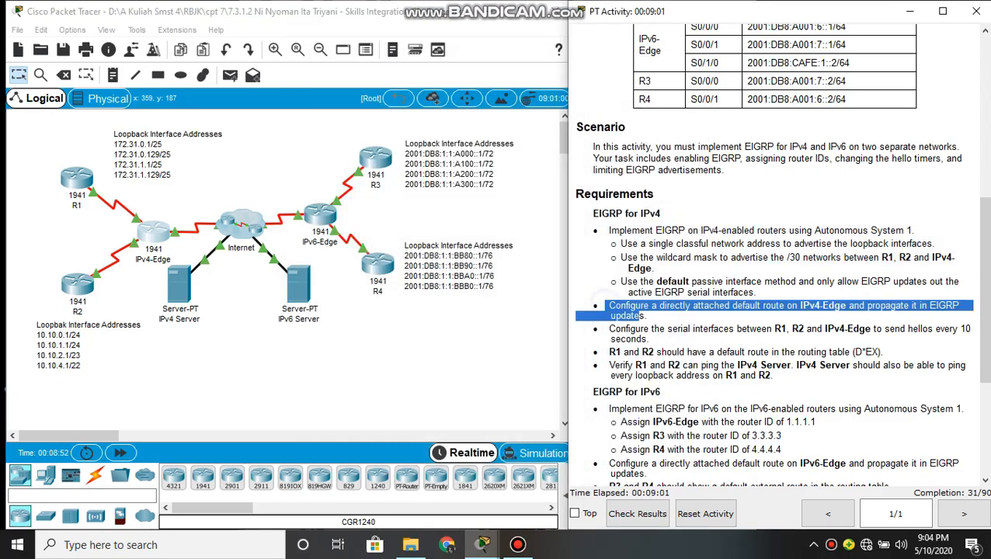
pyautogui.click(669, 317)
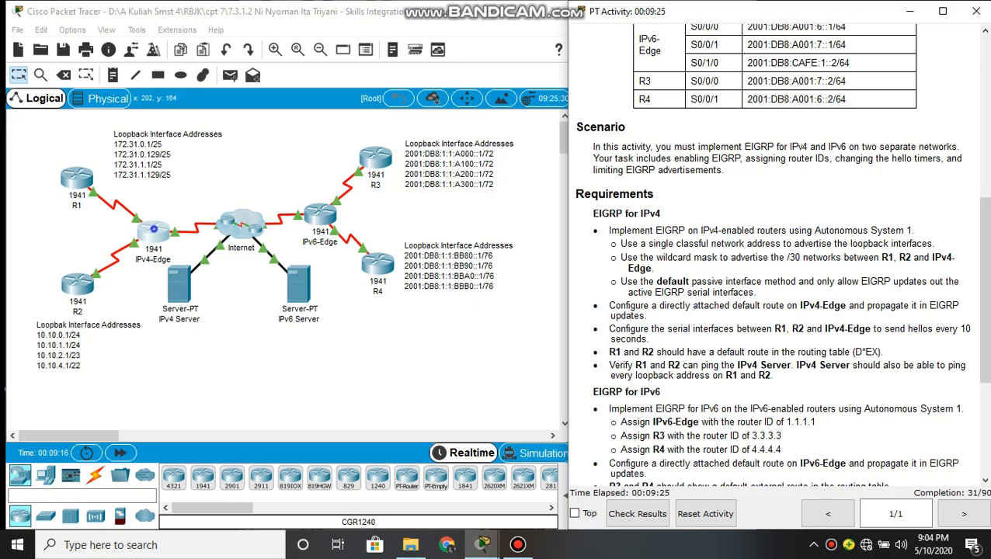
pyautogui.click(153, 229)
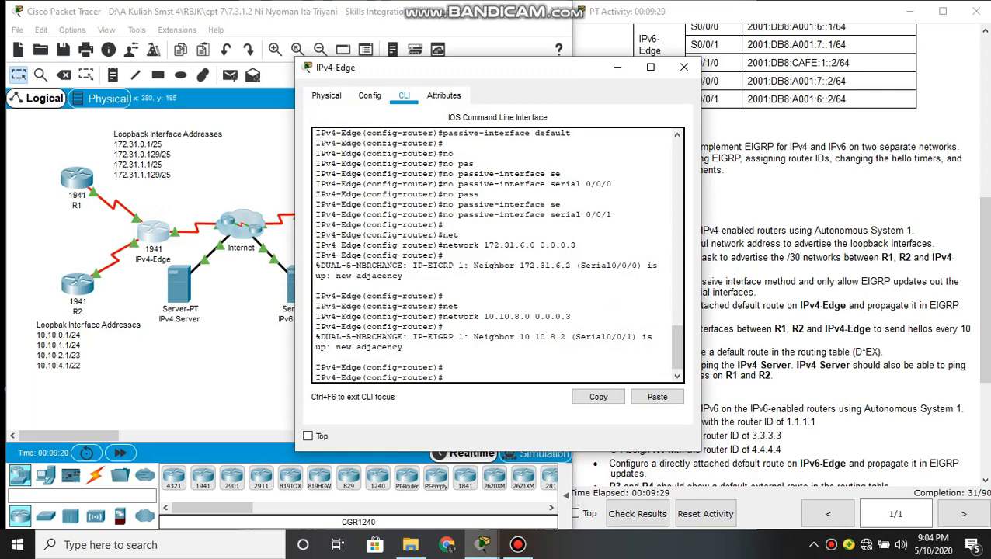
pyautogui.write('exit')
pyautogui.press('Return')
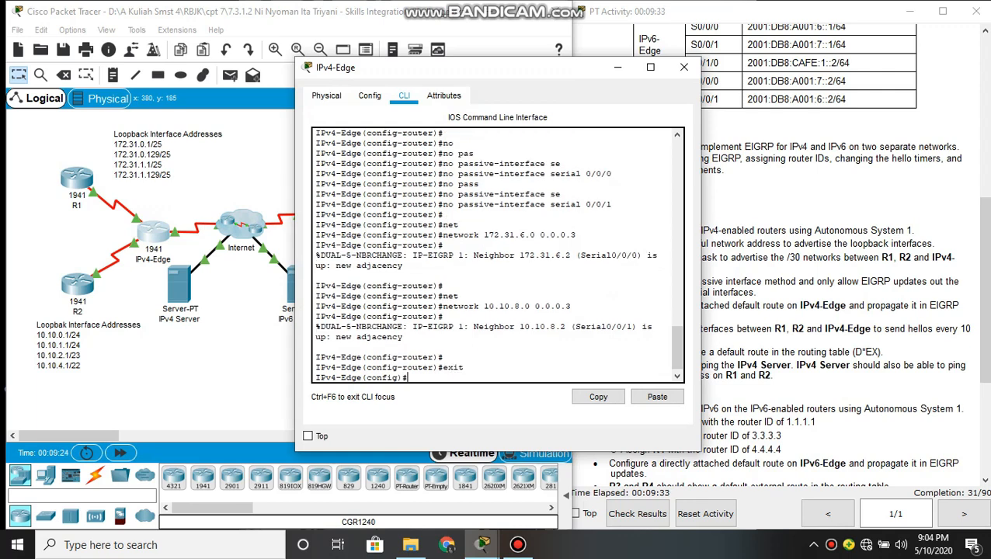
pyautogui.press('Return')
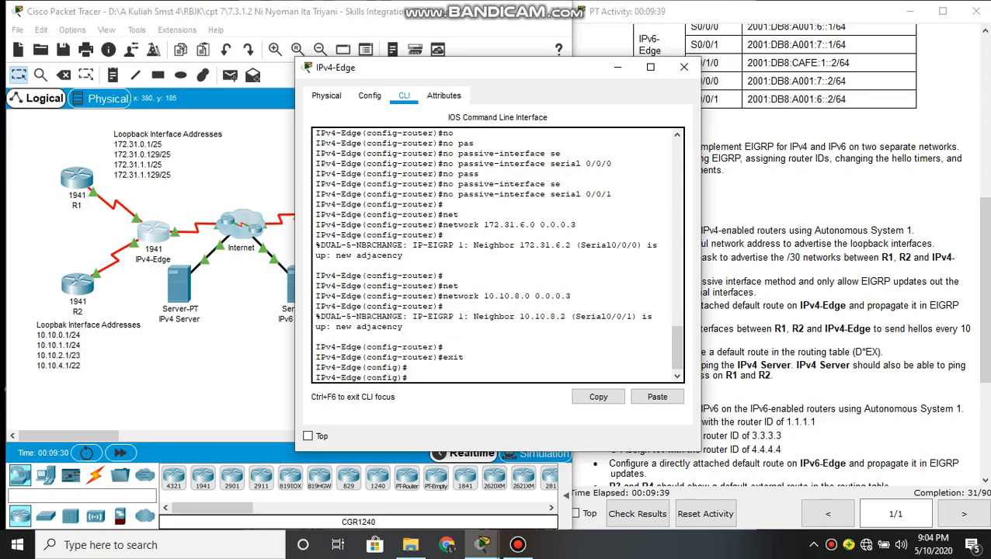
pyautogui.write('ip ro')
pyautogui.press('Tab')
pyautogui.press('Tab')
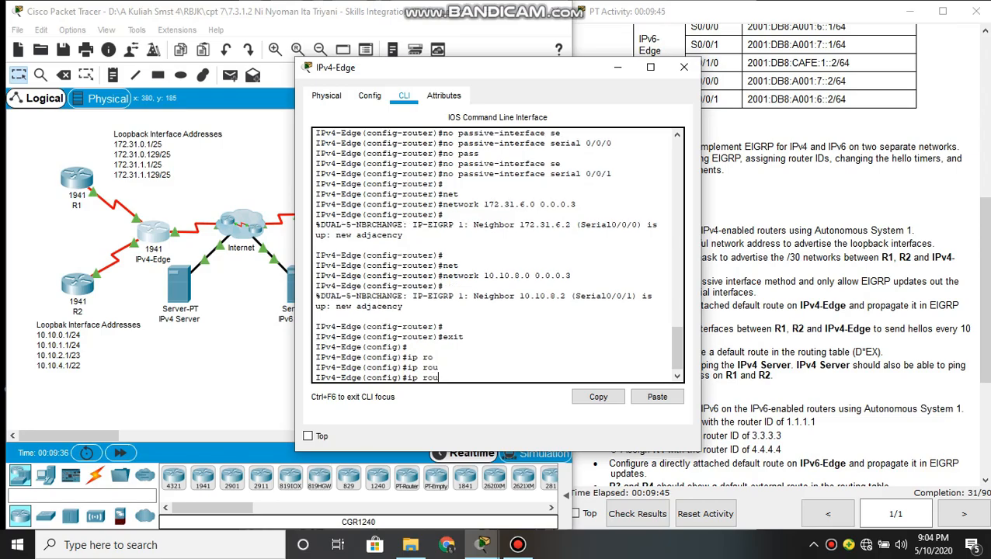
pyautogui.press('BackSpace')
pyautogui.press('BackSpace')
pyautogui.press('BackSpace')
pyautogui.press('BackSpace')
pyautogui.press('BackSpace')
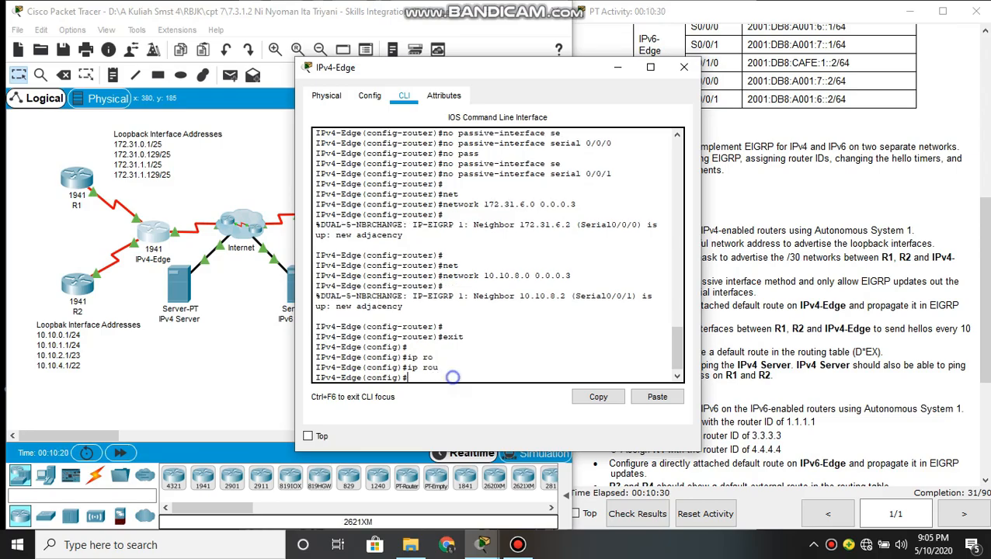
# Configure a directly attached default route on IPv4-Edge with ip route 0.0.0.0 0.0.0.0 serial 0/1/0
pyautogui.write('ip route 0.0.0.0 0.0.0')
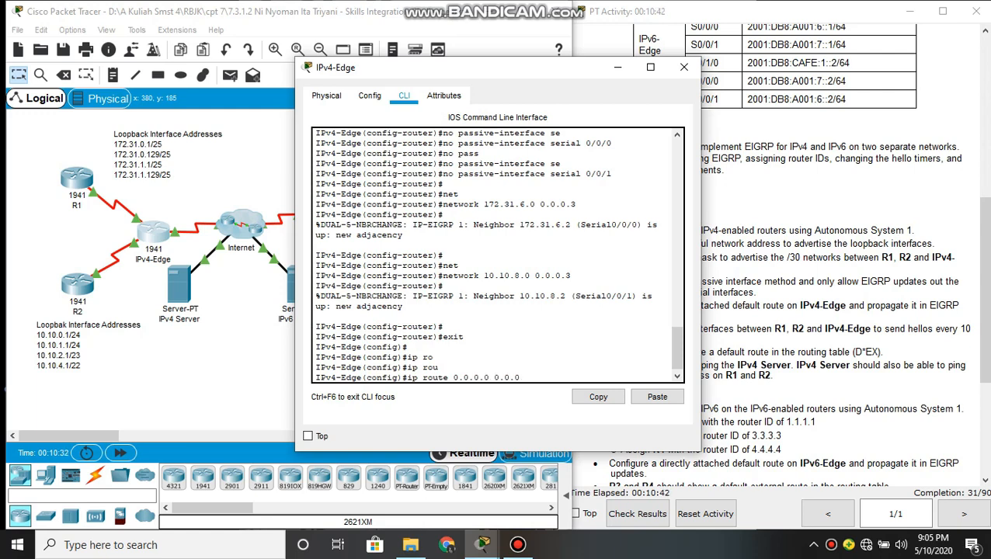
pyautogui.write('.0')
pyautogui.write(' ser')
pyautogui.press('Tab')
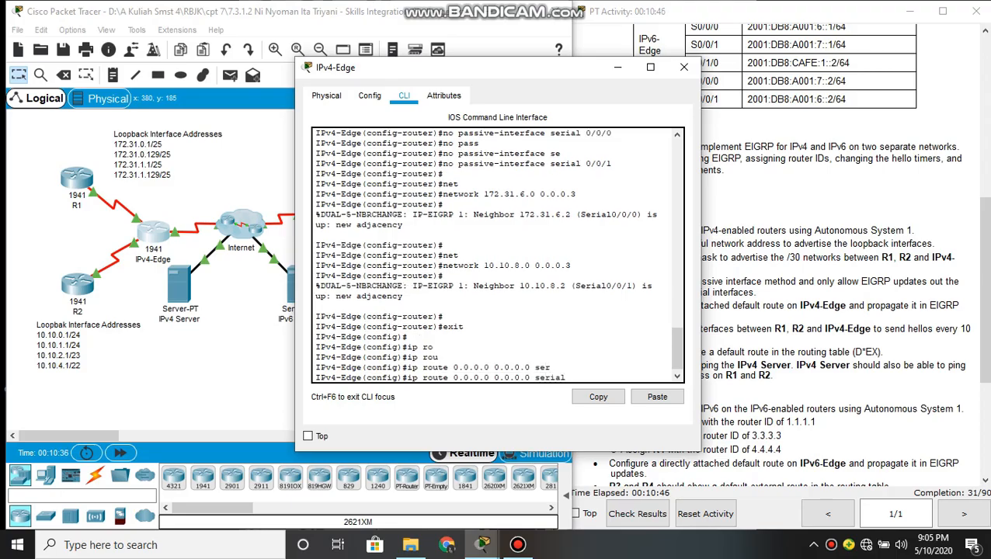
pyautogui.write('0/1/0')
pyautogui.press('Return')
pyautogui.press('Return')
pyautogui.press('Return')
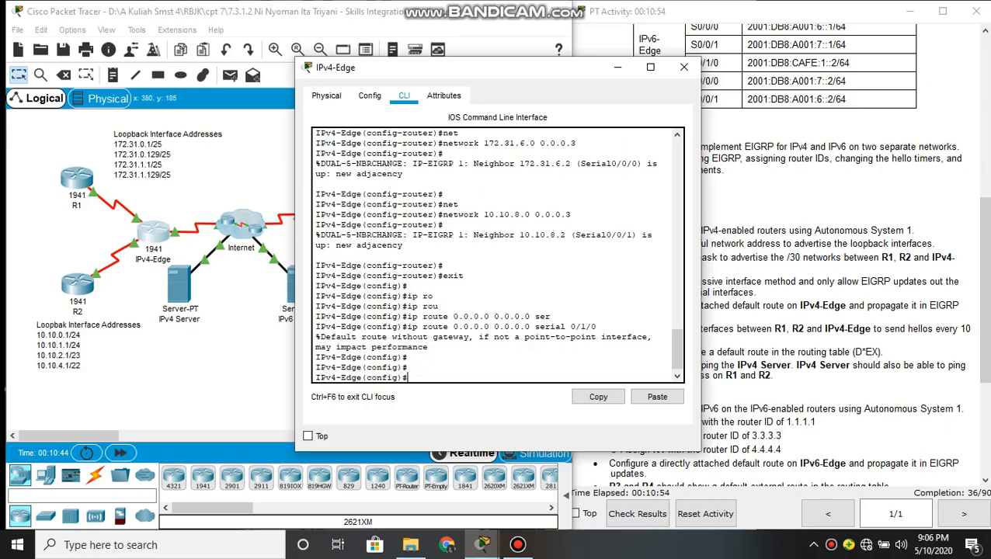
# Enter configuration mode for EIGRP process 1 on IPv4-Edge with router eigrp 1
pyautogui.write('rou')
pyautogui.press('Tab')
pyautogui.write('e')
pyautogui.write('i')
pyautogui.press('Tab')
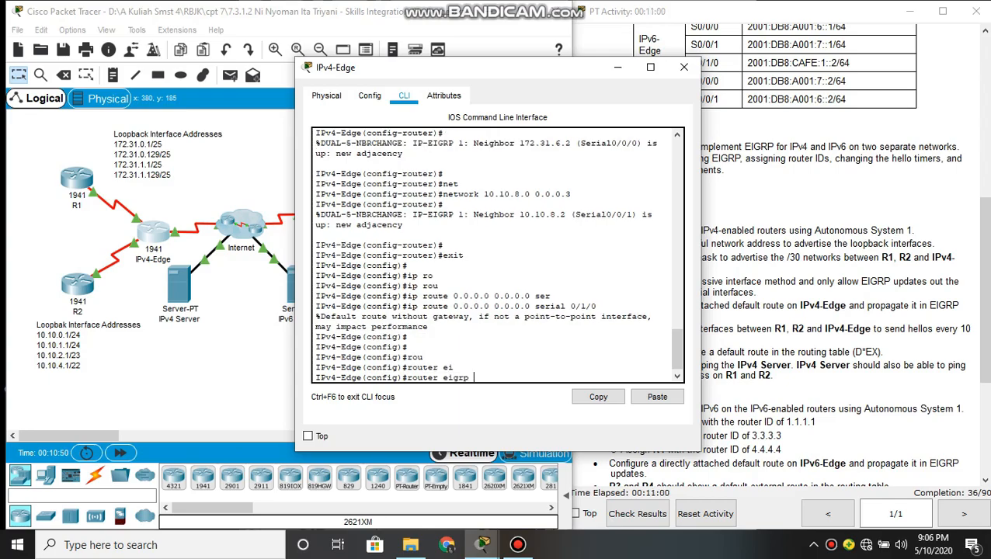
pyautogui.write('1')
pyautogui.press('Return')
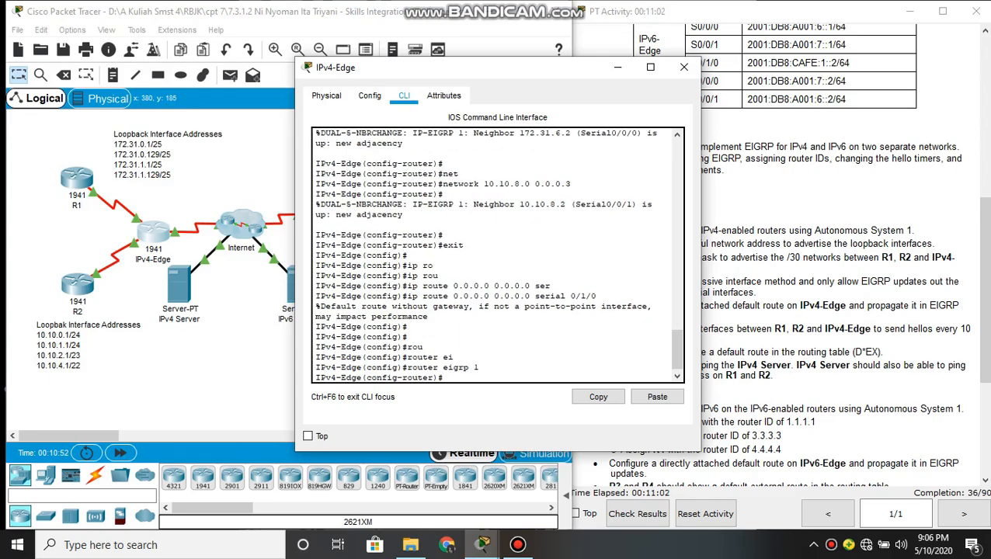
# Redistribute static routes into IPv4-Edge's EIGRP process and minimize the router's window
pyautogui.write('red')
pyautogui.press('Tab')
pyautogui.write('stribute s')
pyautogui.press('Tab')
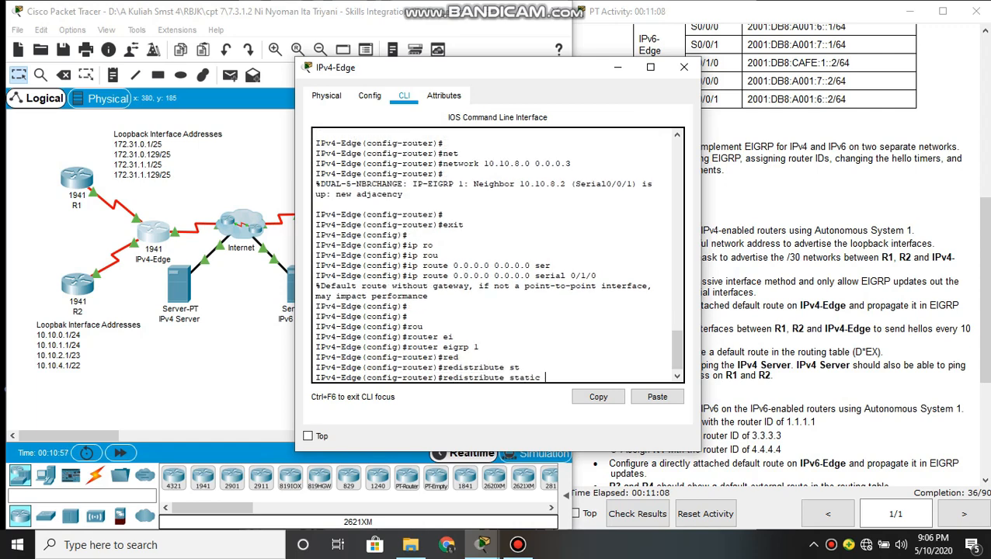
pyautogui.press('Return')
pyautogui.press('Return')
pyautogui.press('Return')
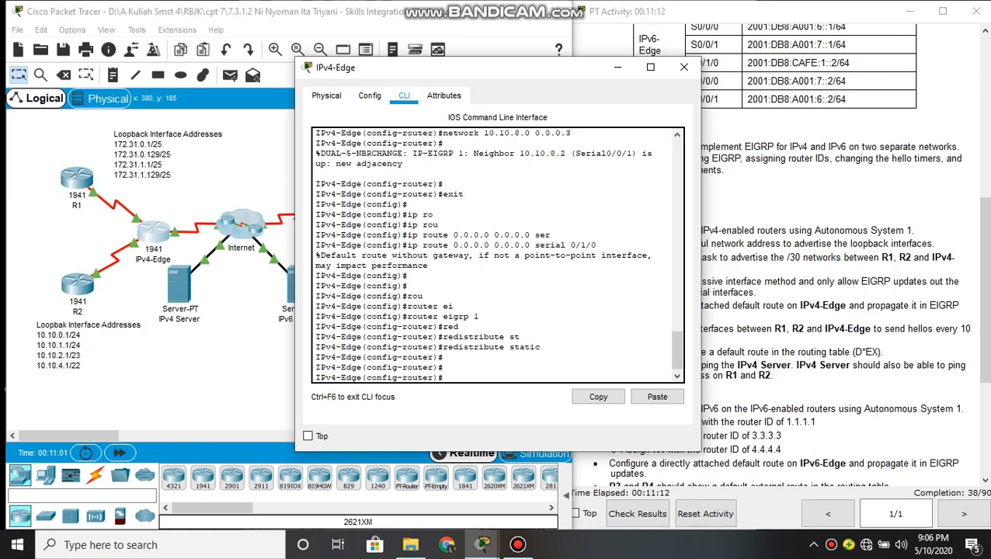
pyautogui.click(617, 67)
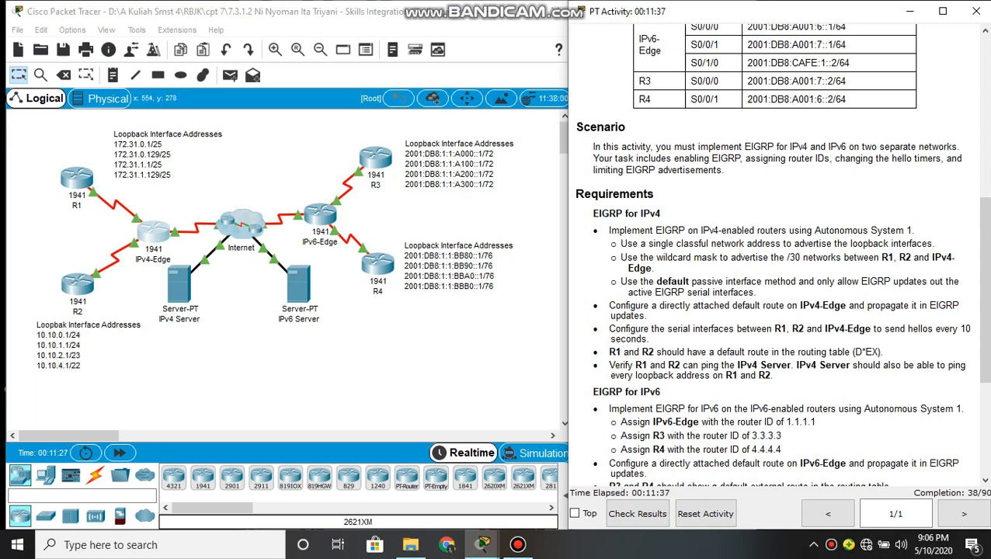
# Open R1's command line, leave router configuration and enter interface configuration mode for s0/0/0
pyautogui.click(81, 183)
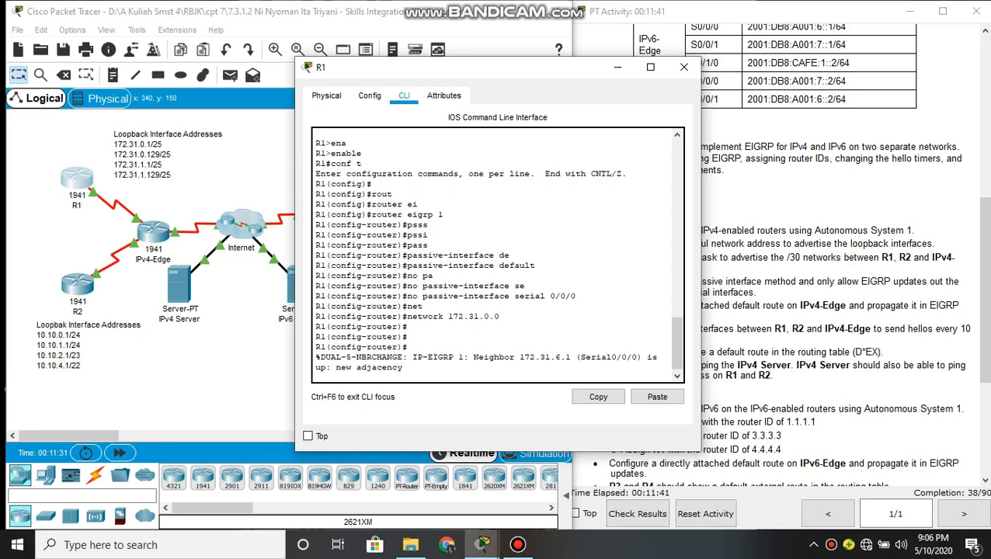
pyautogui.press('Return')
pyautogui.press('Return')
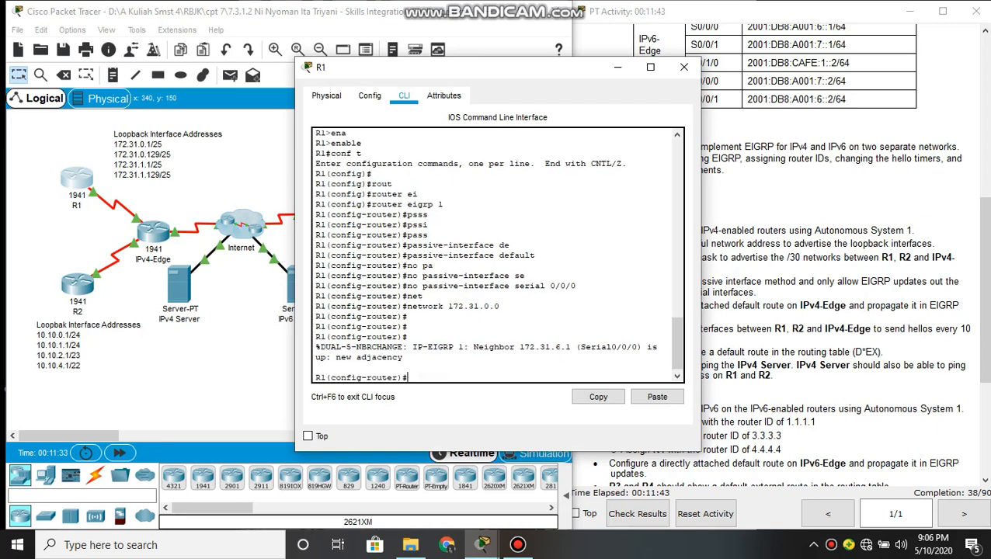
pyautogui.write('exit')
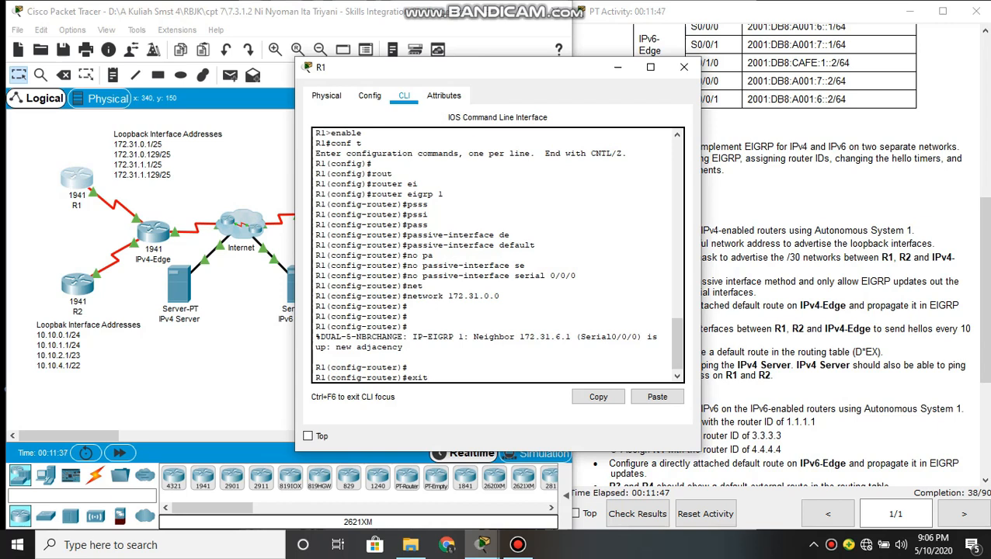
pyautogui.press('Return')
pyautogui.press('Return')
pyautogui.write('int')
pyautogui.press('Tab')
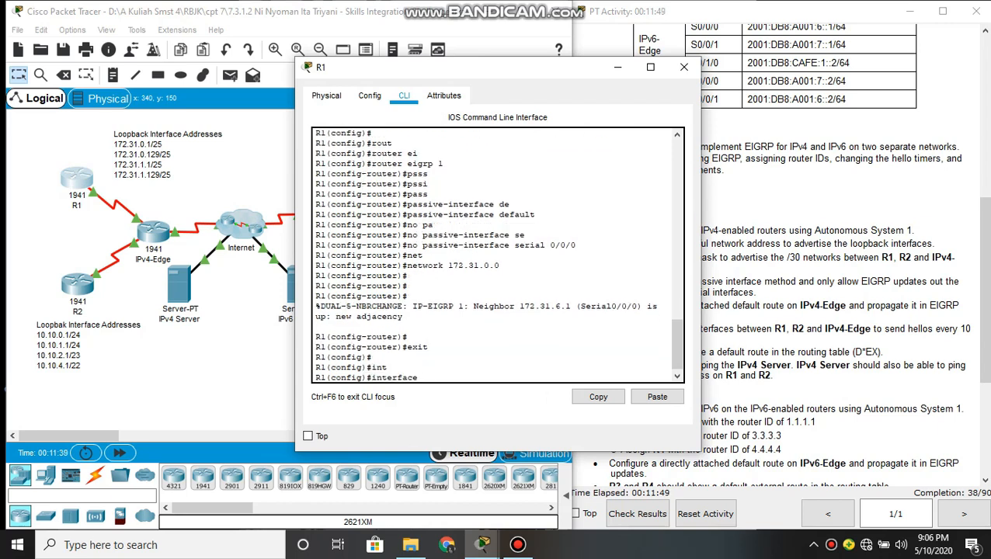
pyautogui.write('s0/0/0')
pyautogui.press('Return')
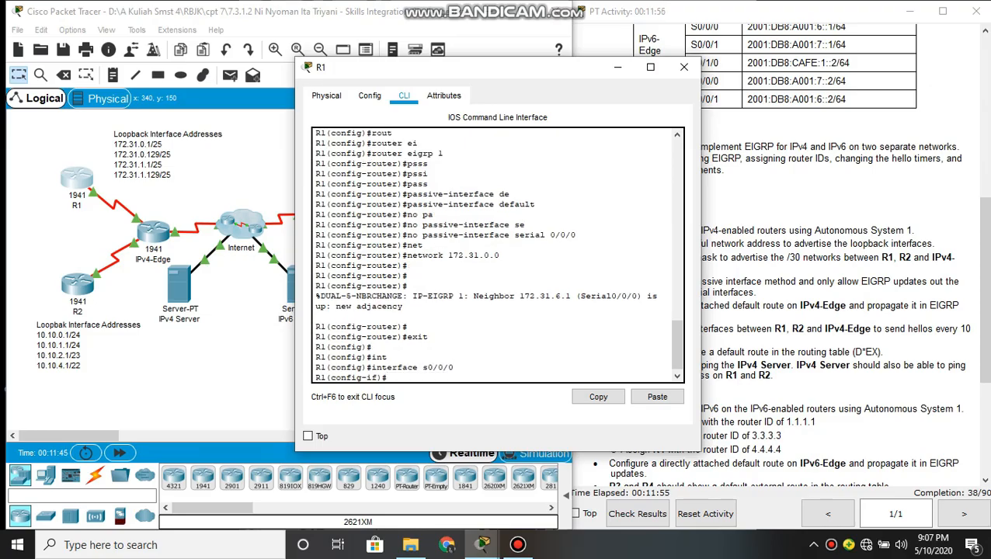
# Set R1's s0/0/0 hello interval for EIGRP 1 to 10 seconds and minimize the router's window
pyautogui.write('ip he')
pyautogui.press('Tab')
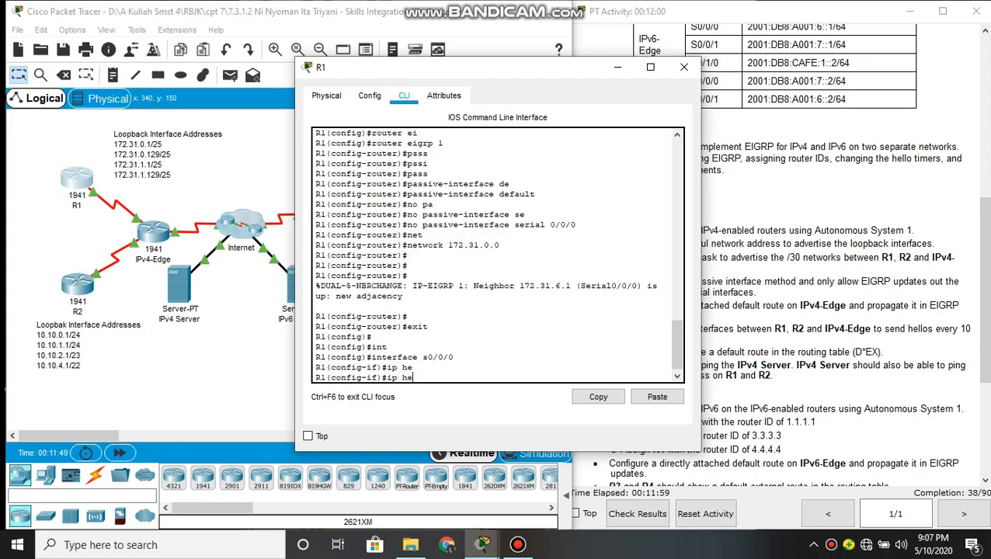
pyautogui.write('ll')
pyautogui.press('Tab')
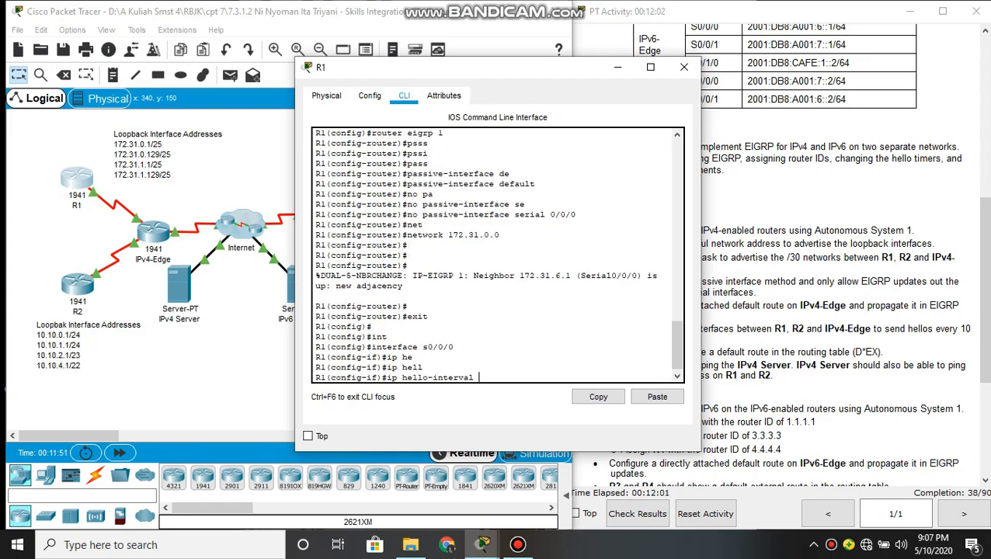
pyautogui.write('ei')
pyautogui.press('Tab')
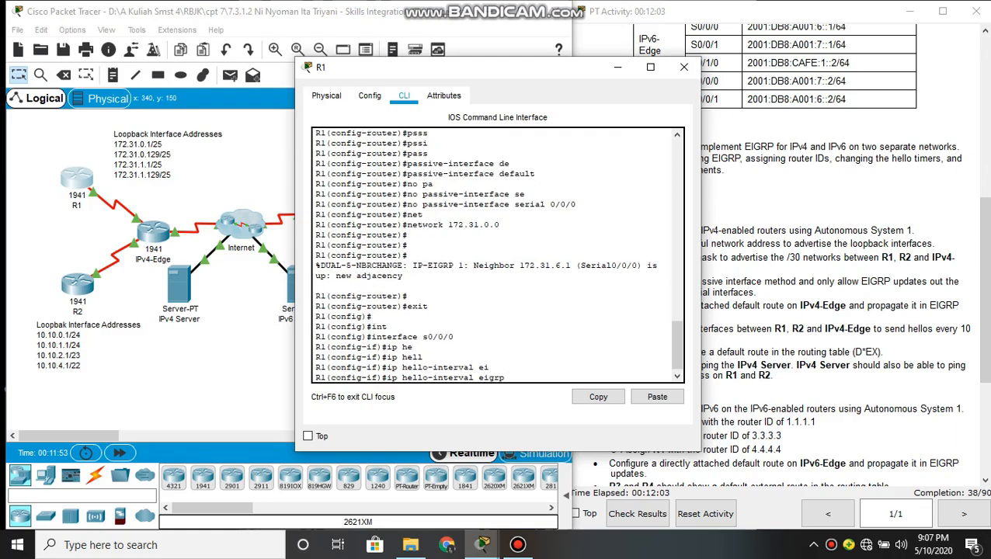
pyautogui.write('1 1')
pyautogui.press('Return')
pyautogui.press('Return')
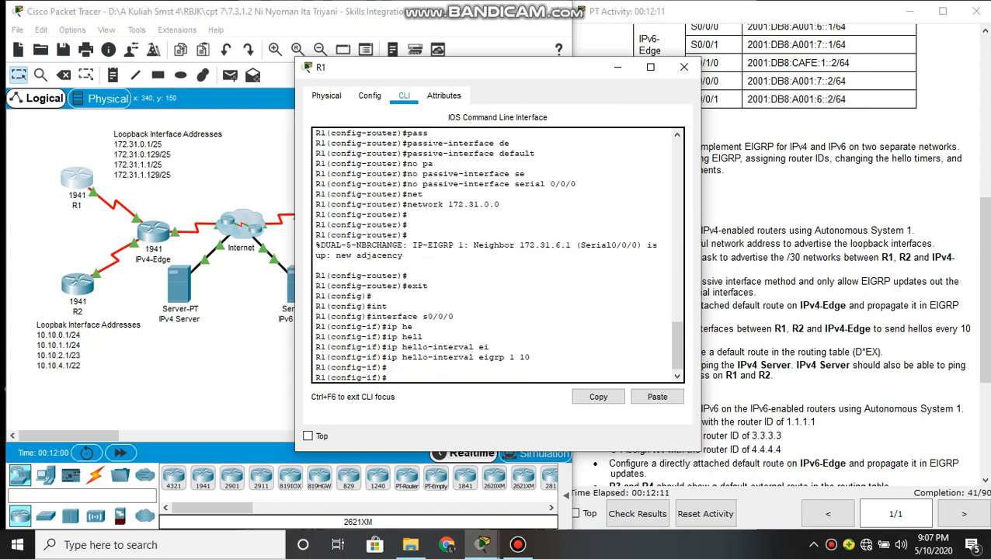
pyautogui.click(617, 67)
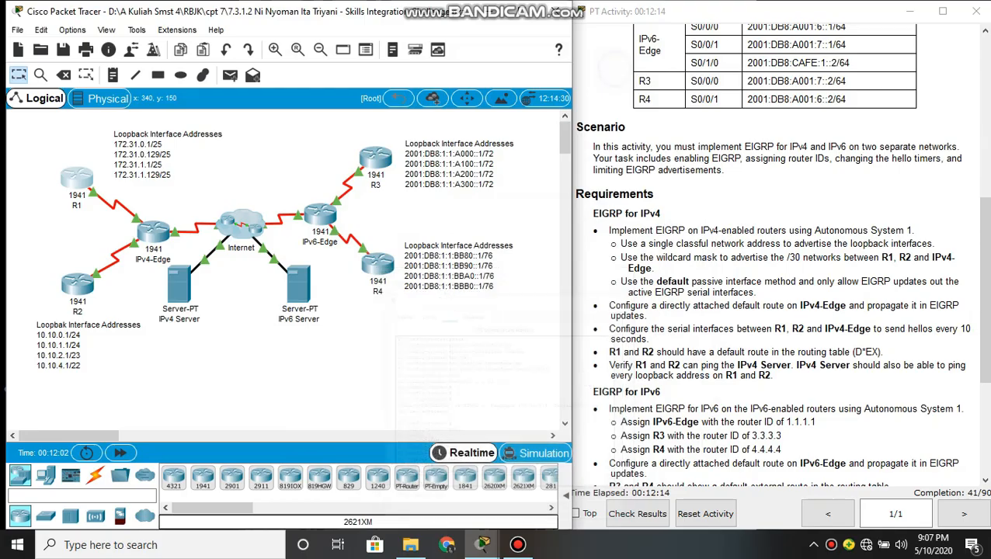
# Open R2's command line, leave router configuration and enter interface configuration mode for s0/0/1
pyautogui.click(78, 284)
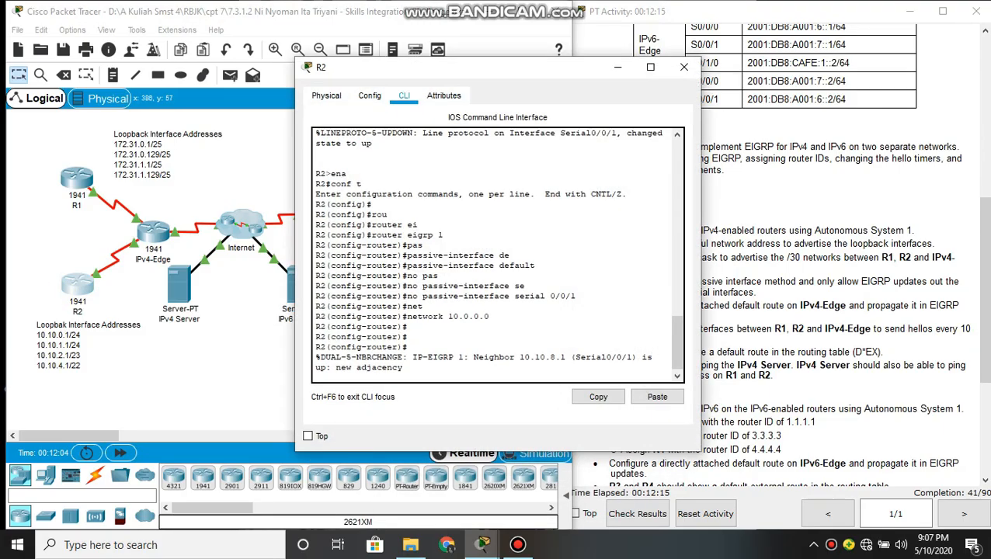
pyautogui.press('Return')
pyautogui.write('exit')
pyautogui.press('Return')
pyautogui.press('Return')
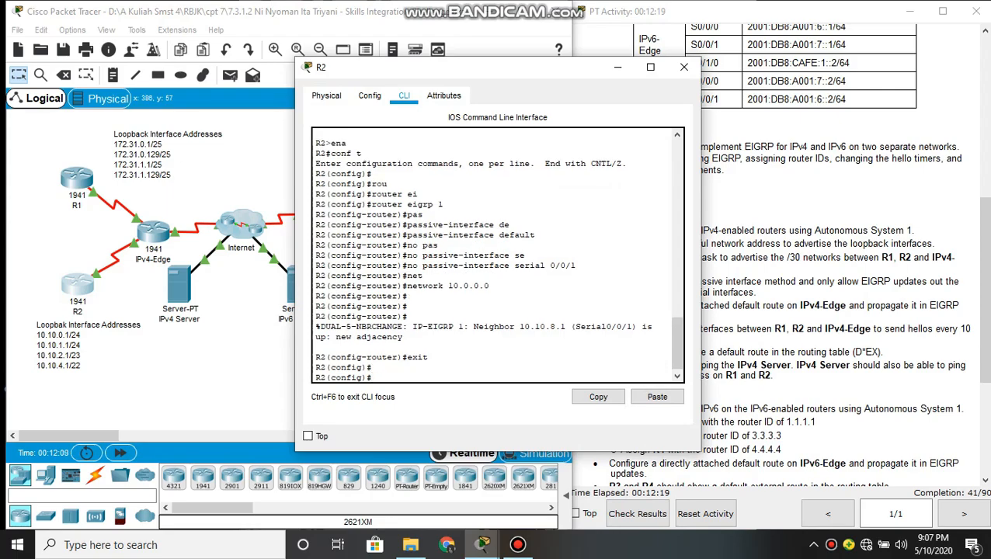
pyautogui.write('int')
pyautogui.press('Tab')
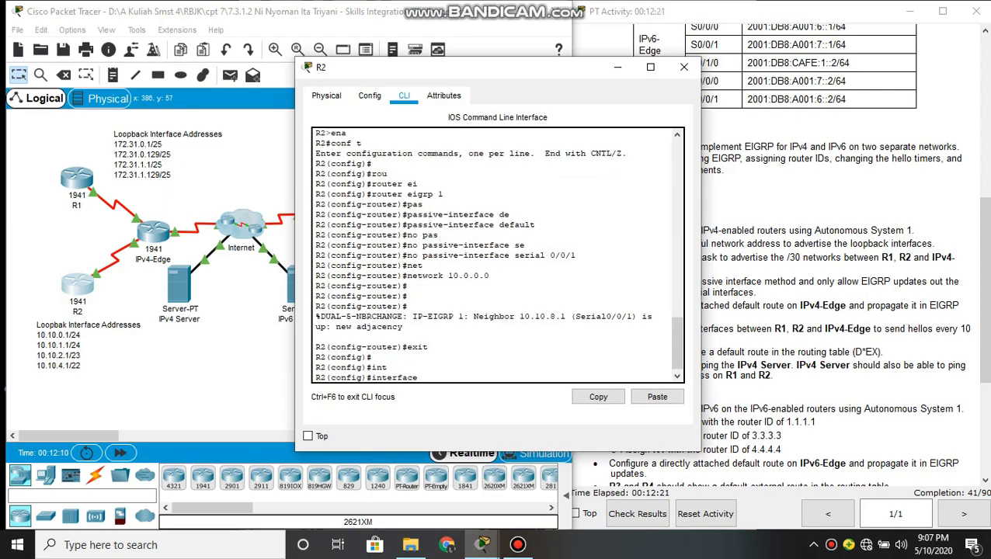
pyautogui.write('s0/0/1')
pyautogui.press('Return')
# Set R2's s0/0/1 hello interval for EIGRP 1 to 10 seconds with ip hello-interval eigrp 1 10
pyautogui.write('ip hell')
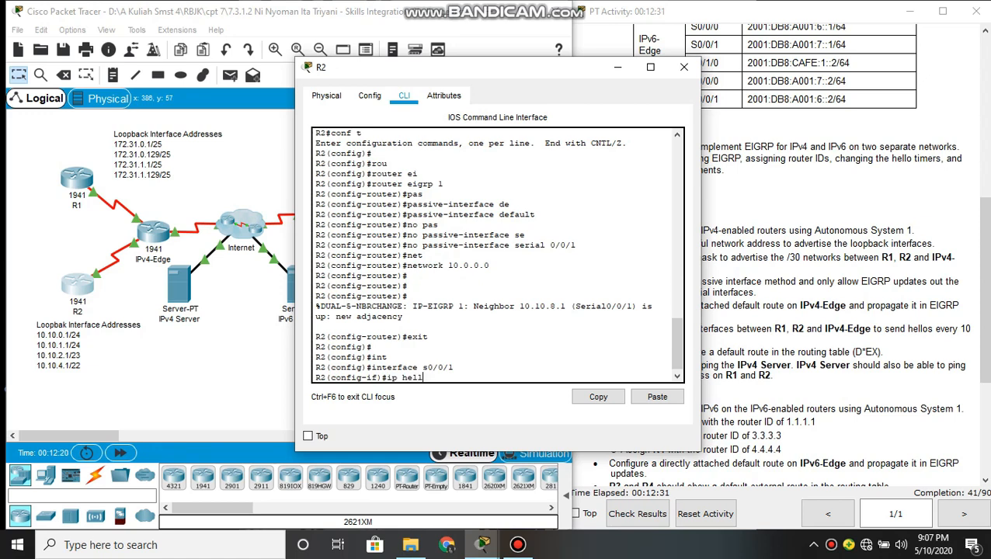
pyautogui.press('Tab')
pyautogui.write('1')
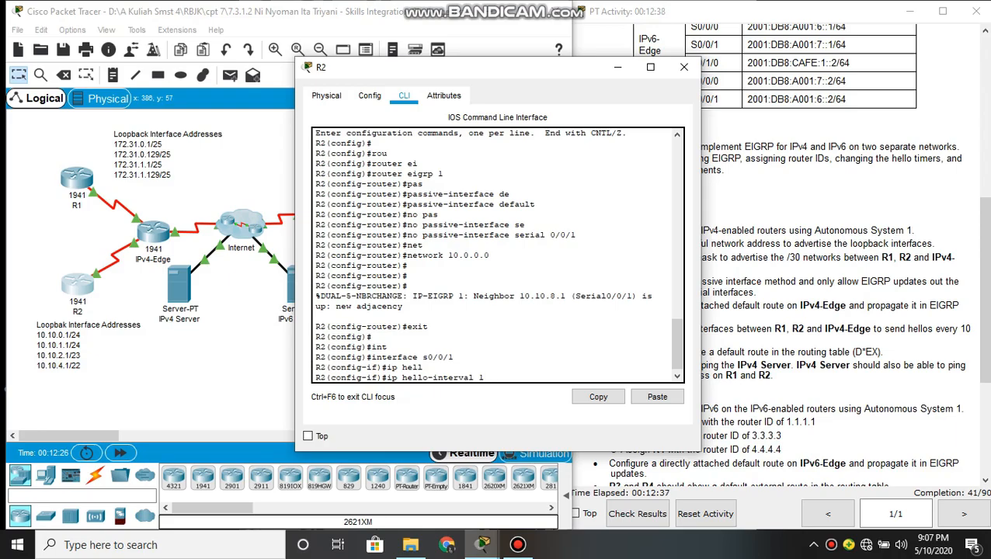
pyautogui.press('BackSpace')
pyautogui.press('BackSpace')
pyautogui.write('eil')
pyautogui.press('BackSpace')
pyautogui.press('Tab')
pyautogui.write('1')
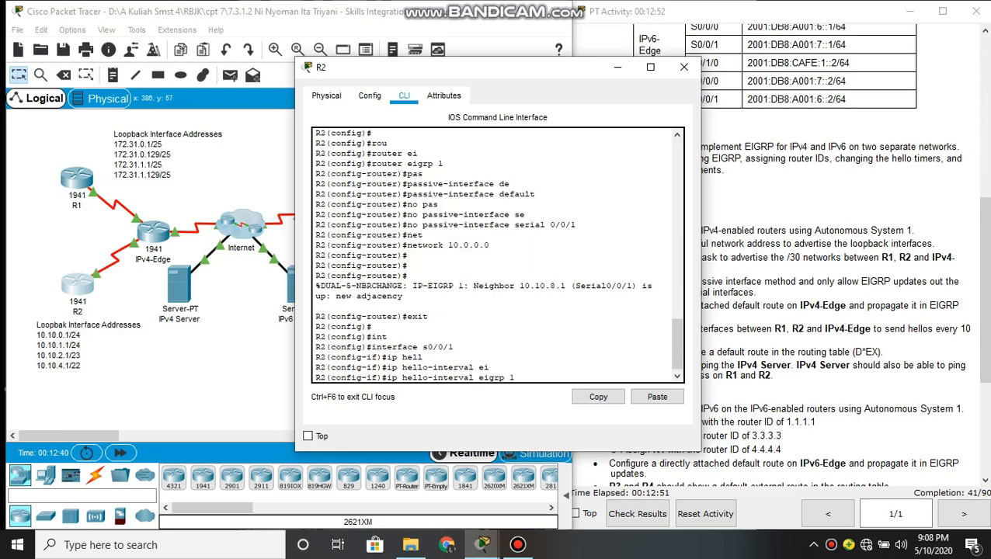
pyautogui.write(' 10')
pyautogui.press('Return')
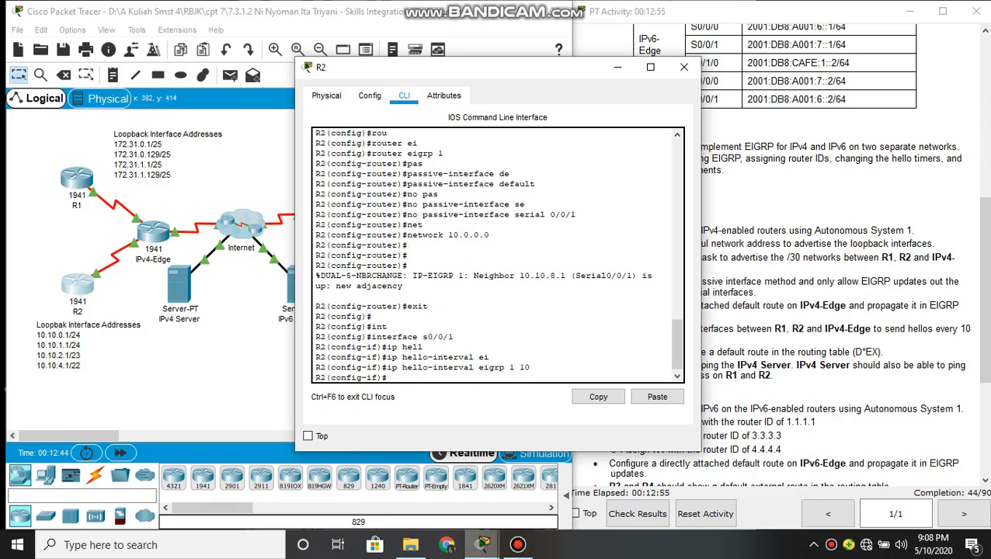
# Clear R1's window out of the way and check the EIGRP for IPv4 requirements in the activity instructions
pyautogui.moveTo(482, 545)
pyautogui.click(472, 481)
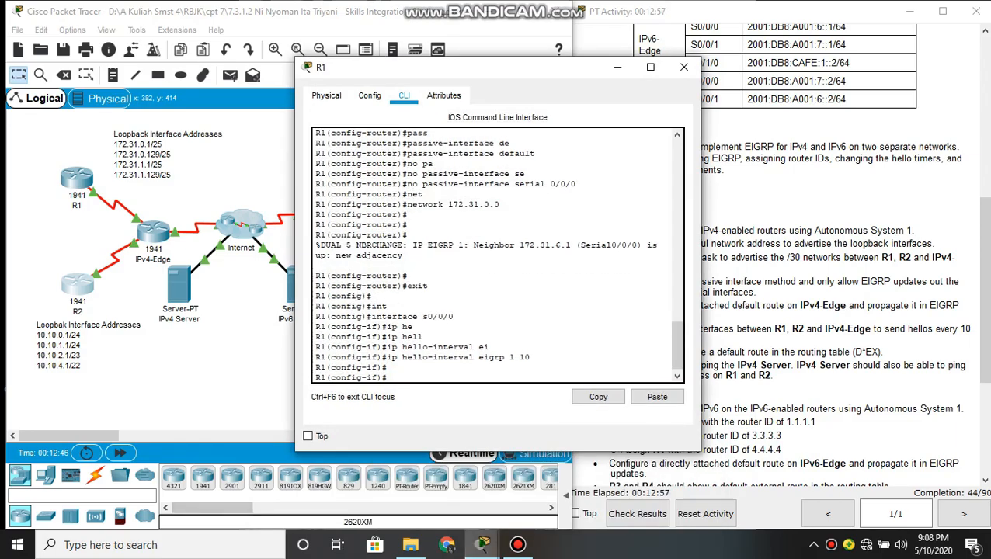
pyautogui.moveTo(482, 544)
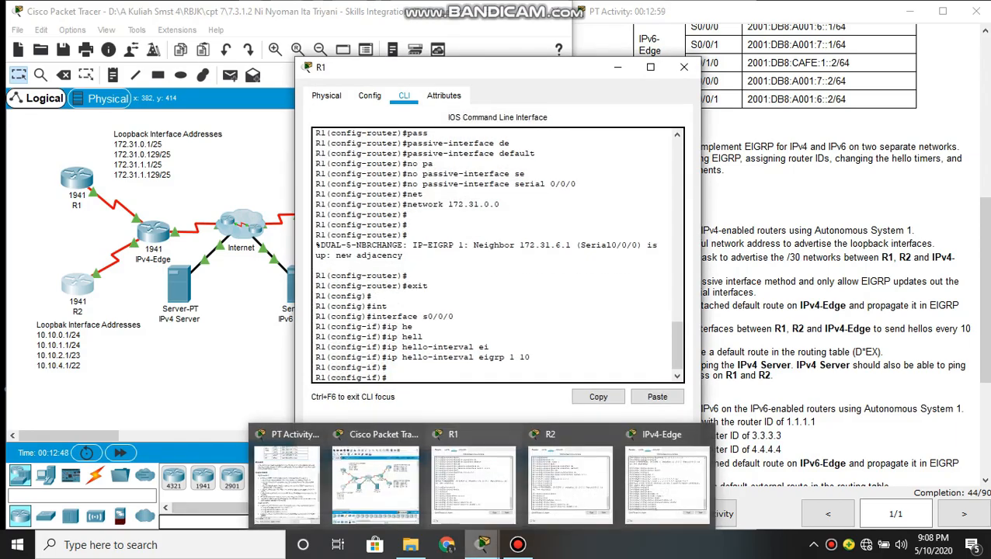
pyautogui.click(460, 493)
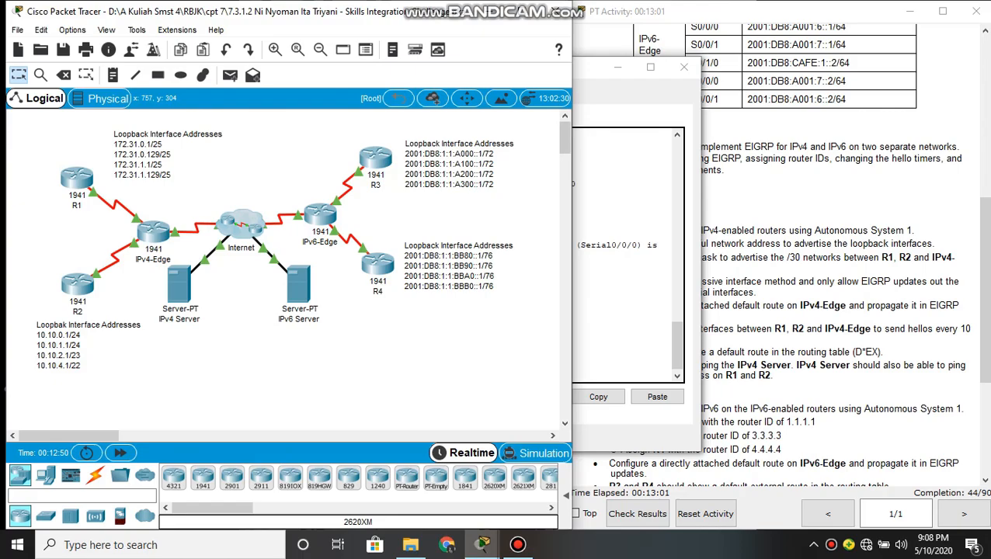
pyautogui.click(603, 309)
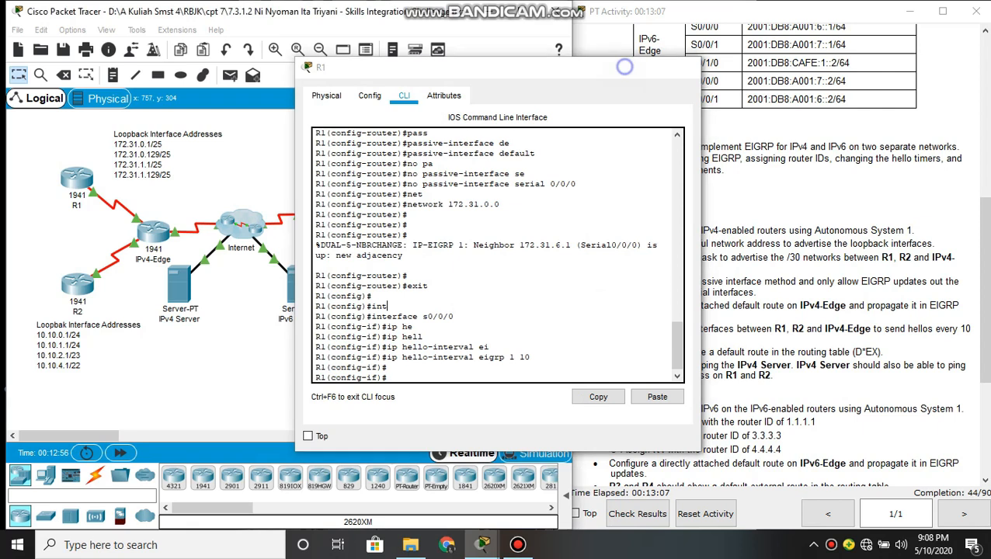
pyautogui.click(618, 67)
pyautogui.moveTo(804, 365); pyautogui.dragTo(772, 376)
pyautogui.click(772, 376)
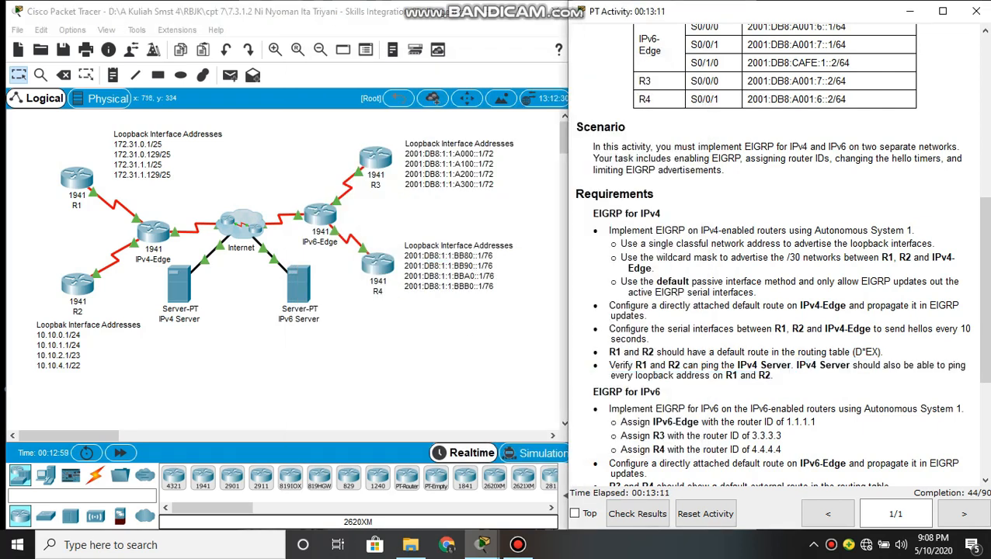
# Reopen IPv4-Edge's command line, leave router configuration and enter interface configuration mode for s0/0/0
pyautogui.moveTo(482, 544)
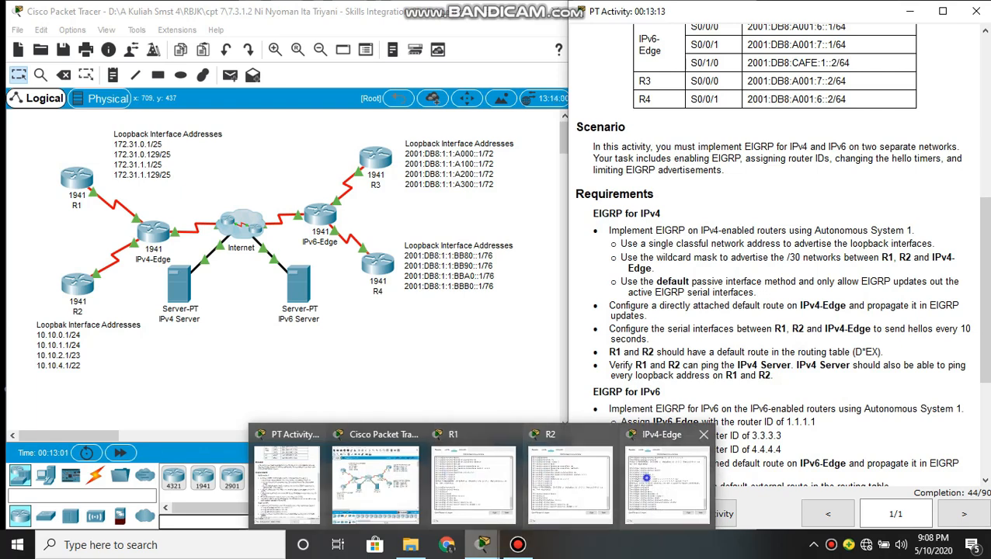
pyautogui.click(726, 477)
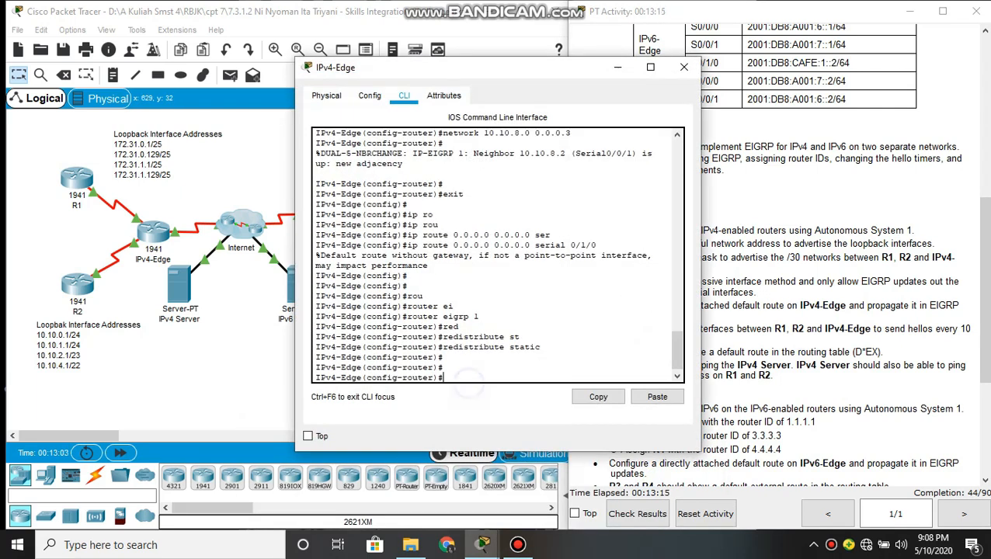
pyautogui.write('exi')
pyautogui.press('Tab')
pyautogui.press('Return')
pyautogui.press('Return')
pyautogui.press('Return')
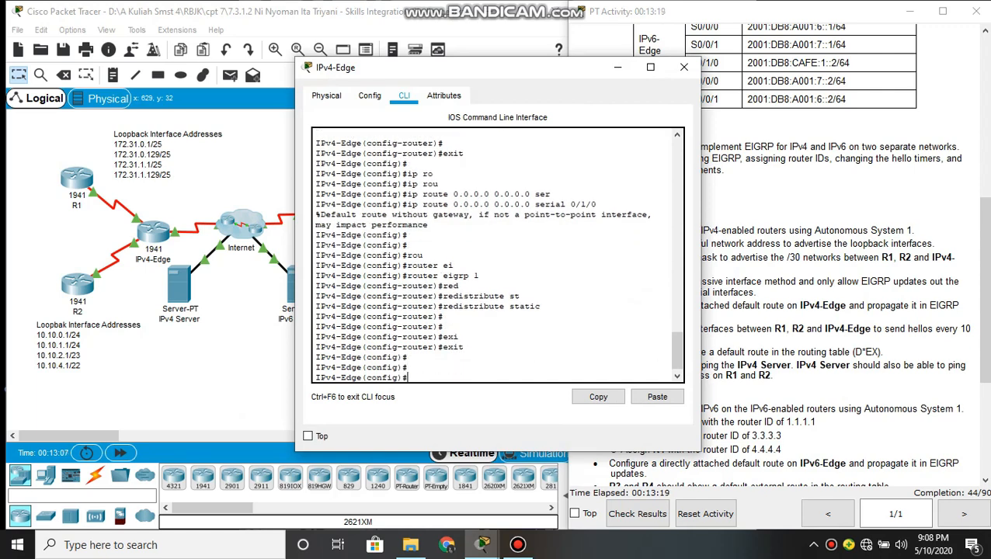
pyautogui.write('int')
pyautogui.press('Tab')
pyautogui.write('s0/0/0')
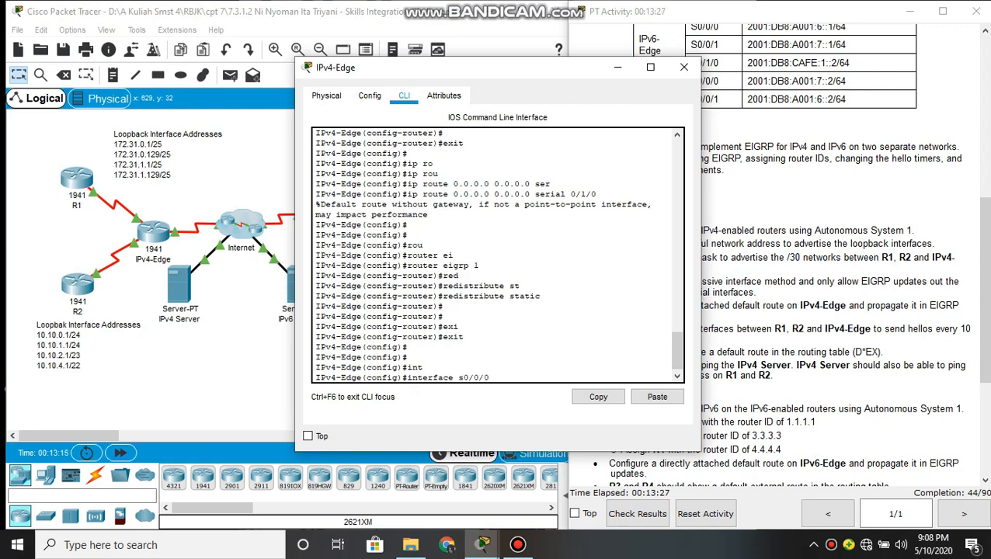
pyautogui.press('Return')
# Set IPv4-Edge's s0/0/0 hello interval for EIGRP 1 to 10 seconds with ip hello-interval eigrp 1 10
pyautogui.write('ip hell')
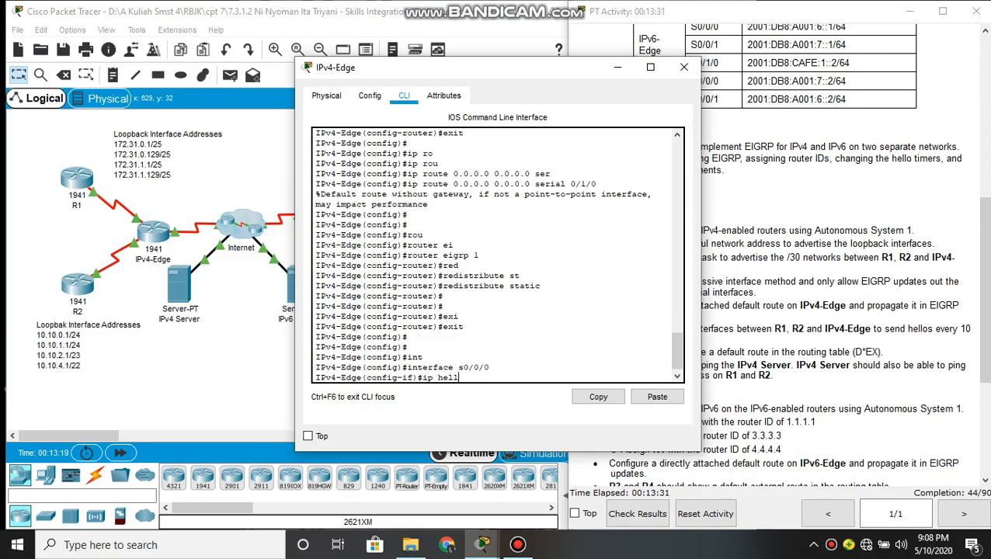
pyautogui.press('Tab')
pyautogui.write('q')
pyautogui.press('BackSpace')
pyautogui.write('ei')
pyautogui.press('Tab')
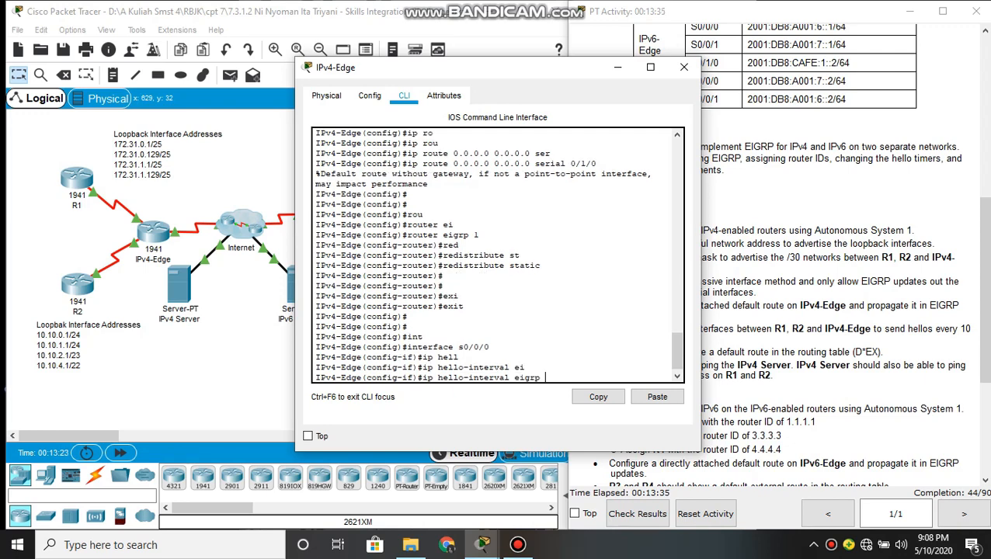
pyautogui.write('1 10')
pyautogui.press('Return')
pyautogui.press('Return')
# Switch IPv4-Edge's interface configuration to s0/0/1
pyautogui.write('int')
pyautogui.press('Tab')
pyautogui.write('er')
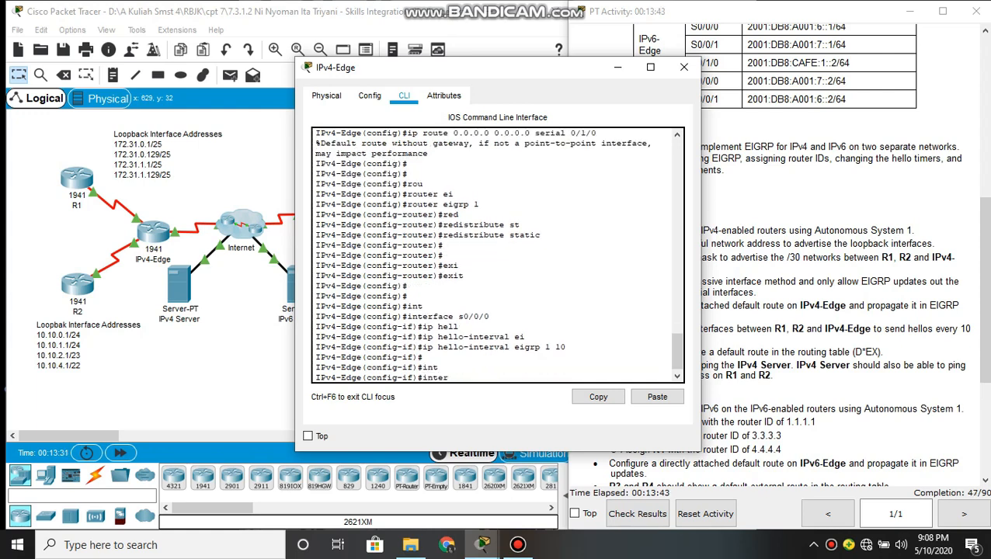
pyautogui.press('Tab')
pyautogui.write('face')
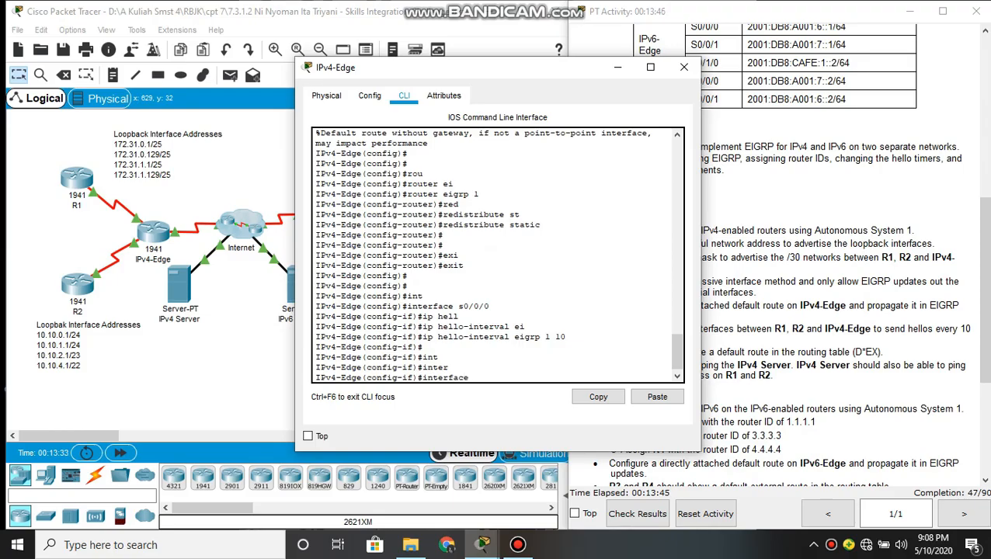
pyautogui.write(' s0/0/1')
pyautogui.press('Return')
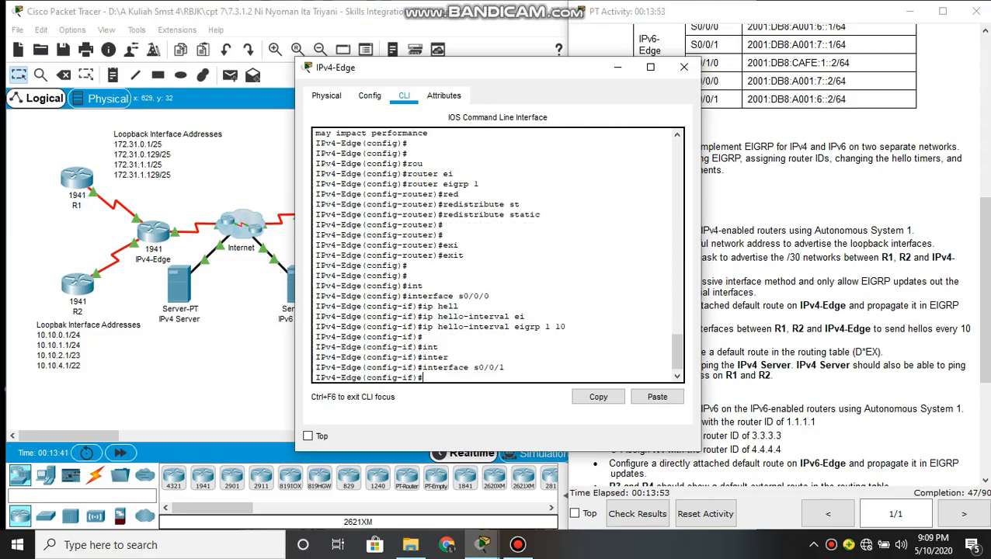
# Set IPv4-Edge's s0/0/1 hello interval for EIGRP 1 to 10 seconds with ip hello-interval eigrp 1 10, then clear its window away
pyautogui.write('ip hell')
pyautogui.press('Tab')
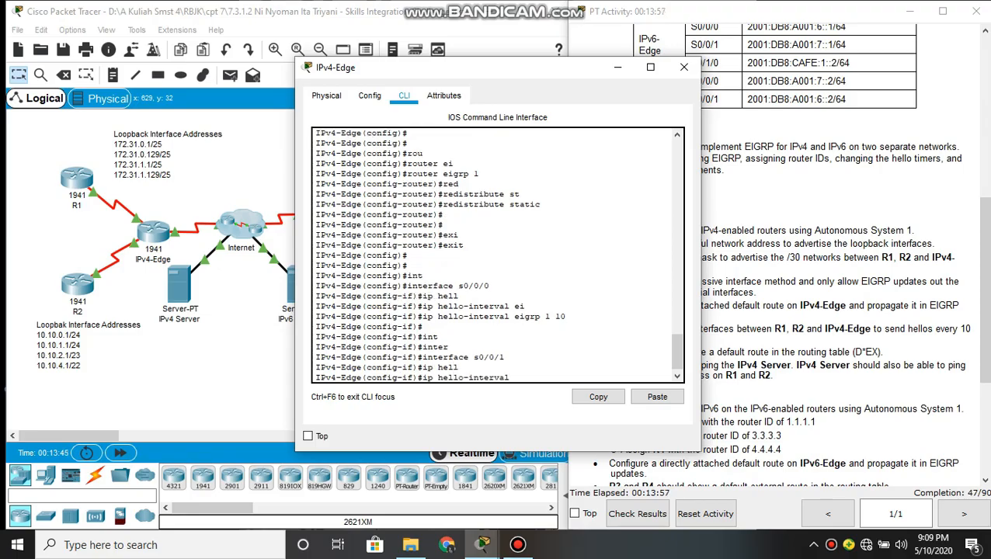
pyautogui.write('eil')
pyautogui.press('BackSpace')
pyautogui.write('g')
pyautogui.press('BackSpace')
pyautogui.press('BackSpace')
pyautogui.write('g')
pyautogui.press('Tab')
pyautogui.write('1')
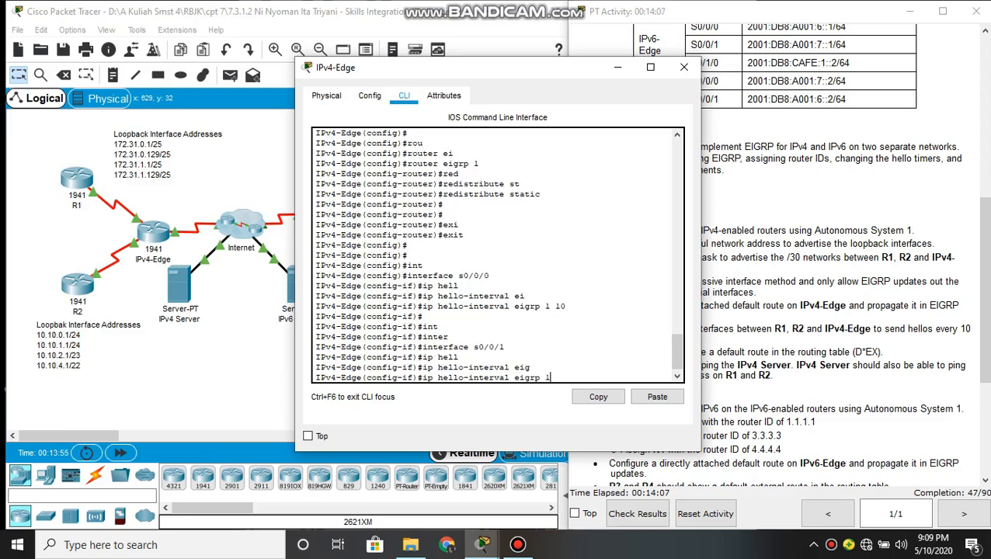
pyautogui.write(' 10')
pyautogui.press('Return')
pyautogui.press('Return')
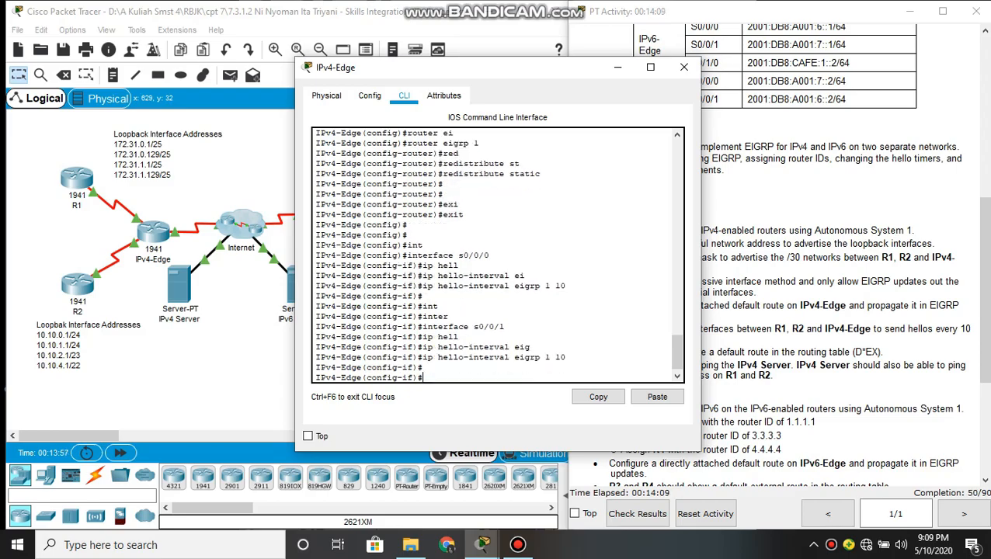
pyautogui.press('Return')
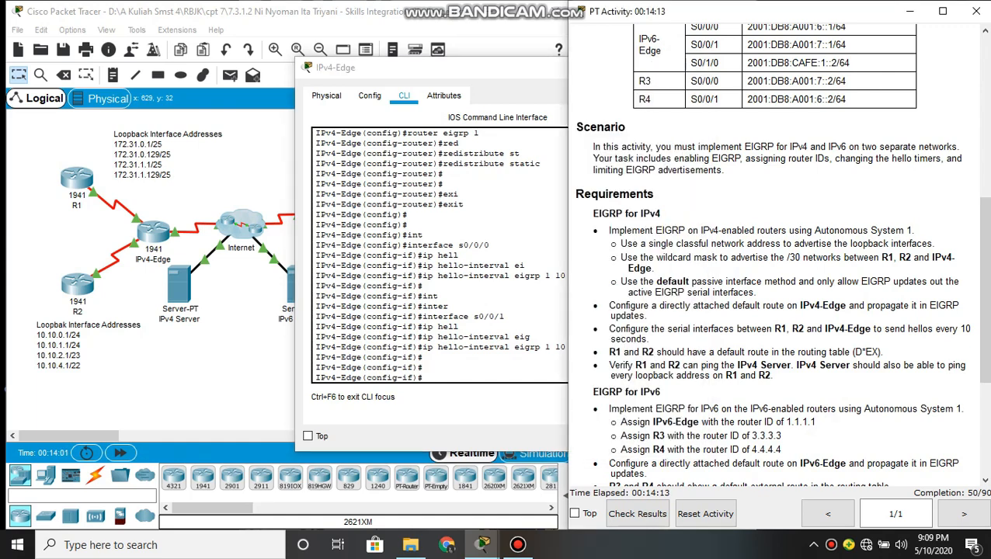
pyautogui.click(617, 68)
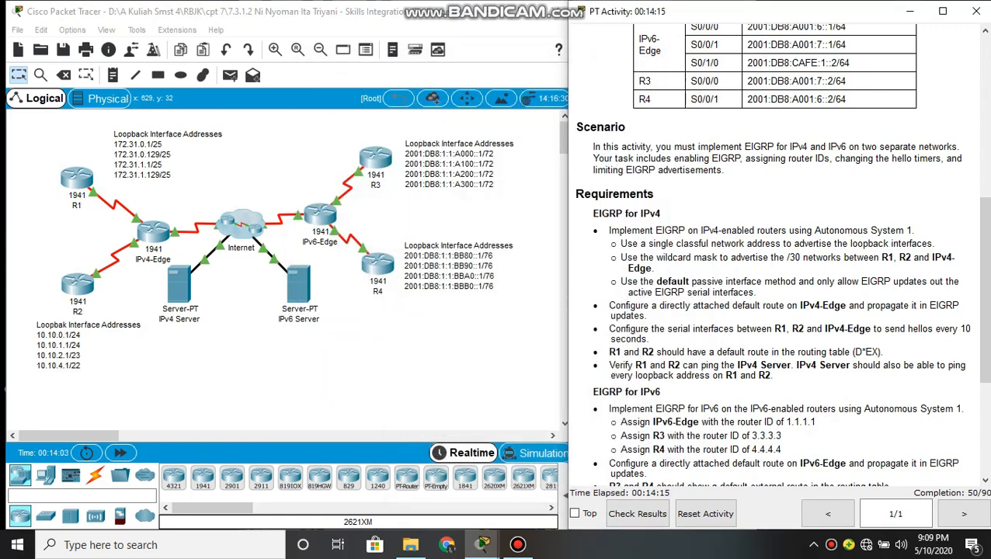
# Reopen R1's command line and leave interface and global configuration to return to privileged EXEC mode
pyautogui.scroll(-1, 776, 255)
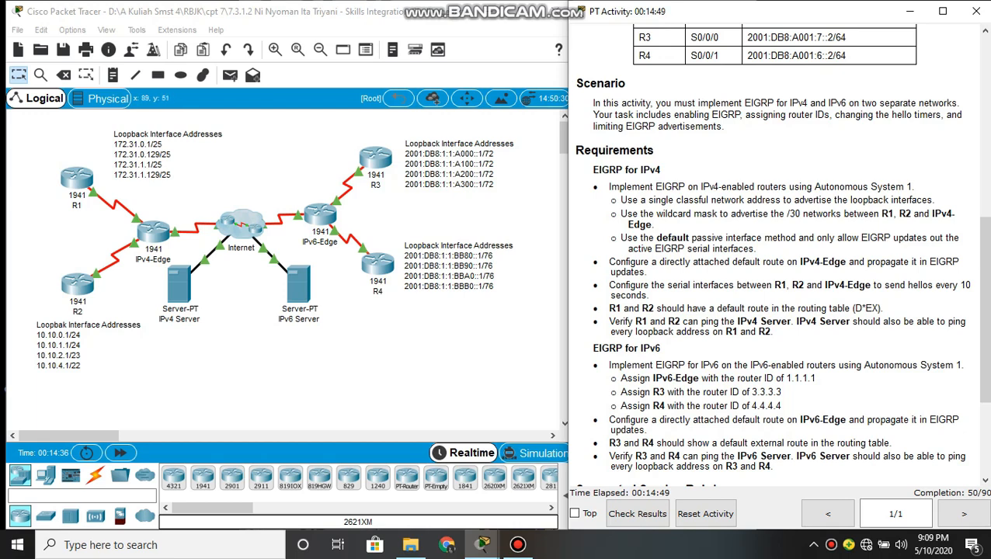
pyautogui.click(77, 177)
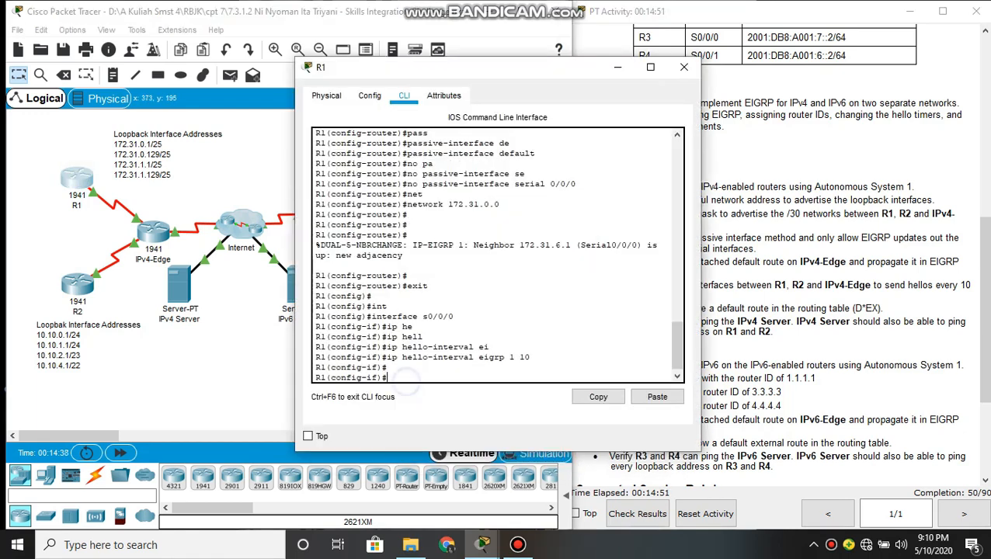
pyautogui.write('exit')
pyautogui.press('Return')
pyautogui.press('Return')
pyautogui.press('Return')
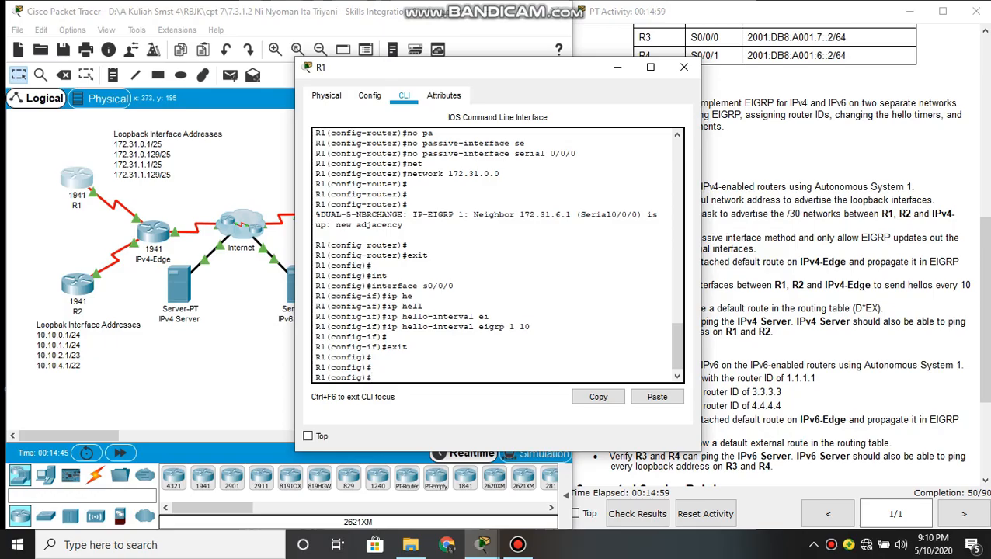
pyautogui.write('e')
pyautogui.write('it')
pyautogui.press('Return')
pyautogui.press('Return')
# Display R1's full routing table with show ip route and check it for the external EIGRP default route (D*EX)
pyautogui.write('sh')
pyautogui.press('Tab')
pyautogui.write('ip rou')
pyautogui.press('Tab')
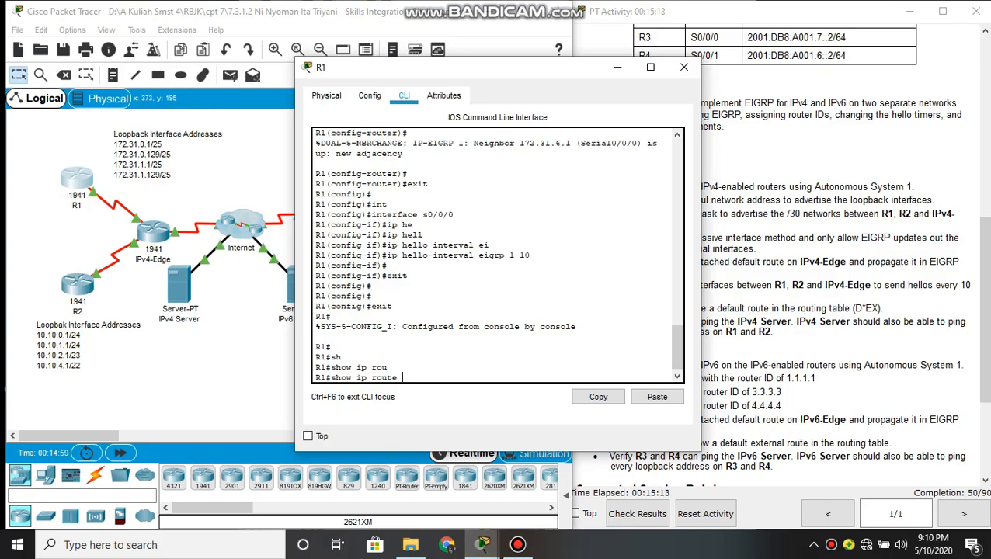
pyautogui.press('Return')
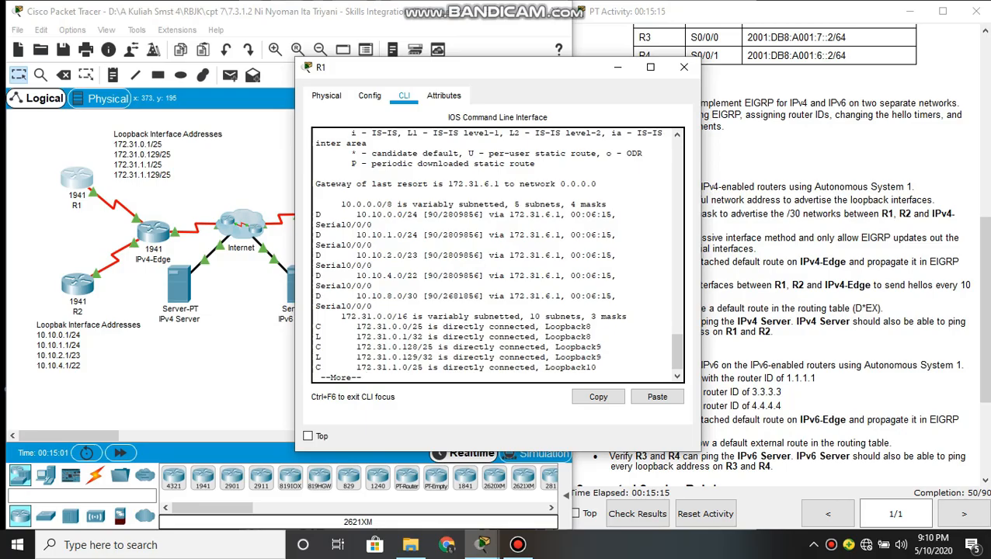
pyautogui.press('Return')
pyautogui.press('Return')
pyautogui.press('Return')
pyautogui.press('Return')
pyautogui.press('Return')
pyautogui.press('Return')
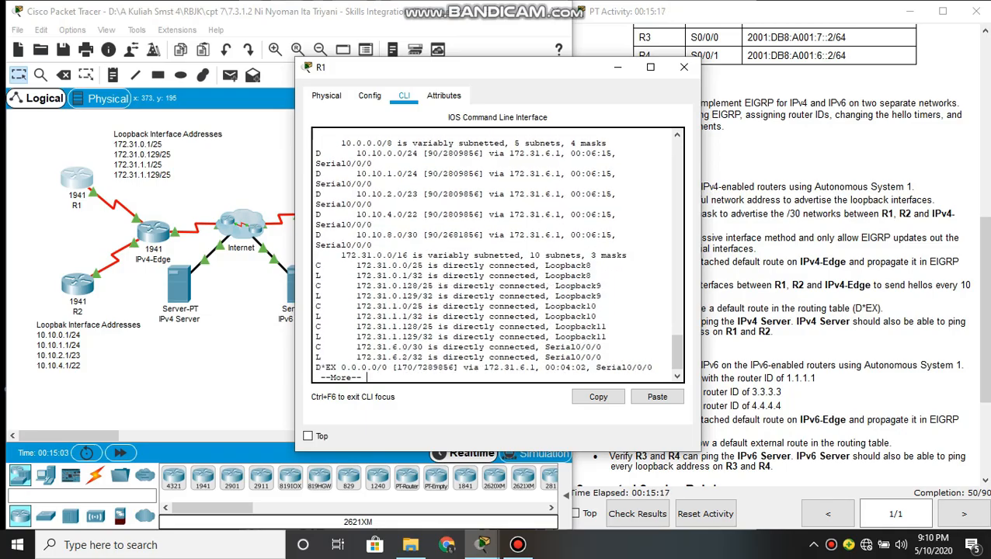
pyautogui.press('Return')
pyautogui.moveTo(316, 359); pyautogui.dragTo(651, 357)
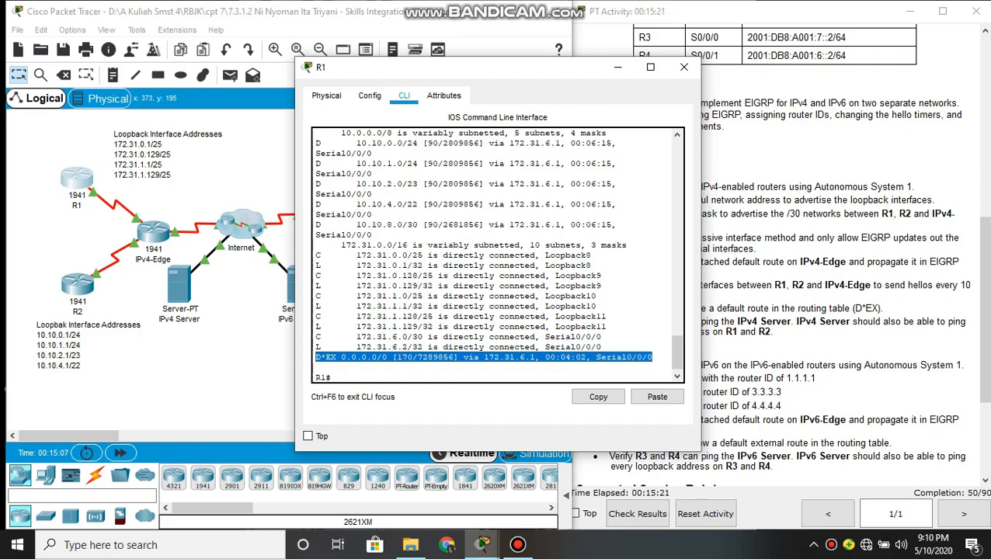
pyautogui.click(509, 373)
# Switch to R2's command line and leave interface and global configuration to return to privileged EXEC mode
pyautogui.click(246, 349)
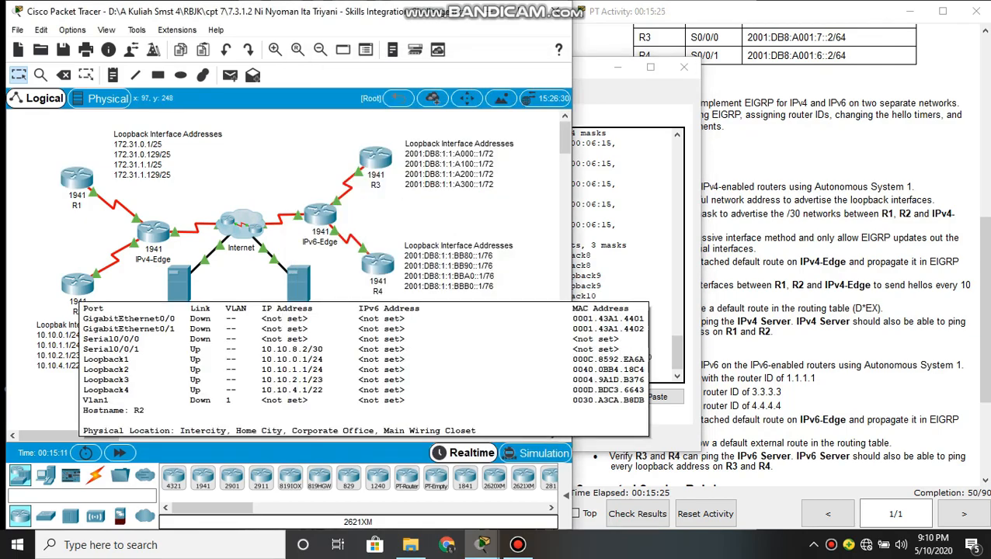
pyautogui.click(78, 286)
pyautogui.write('ello-interval eigrp 1 10')
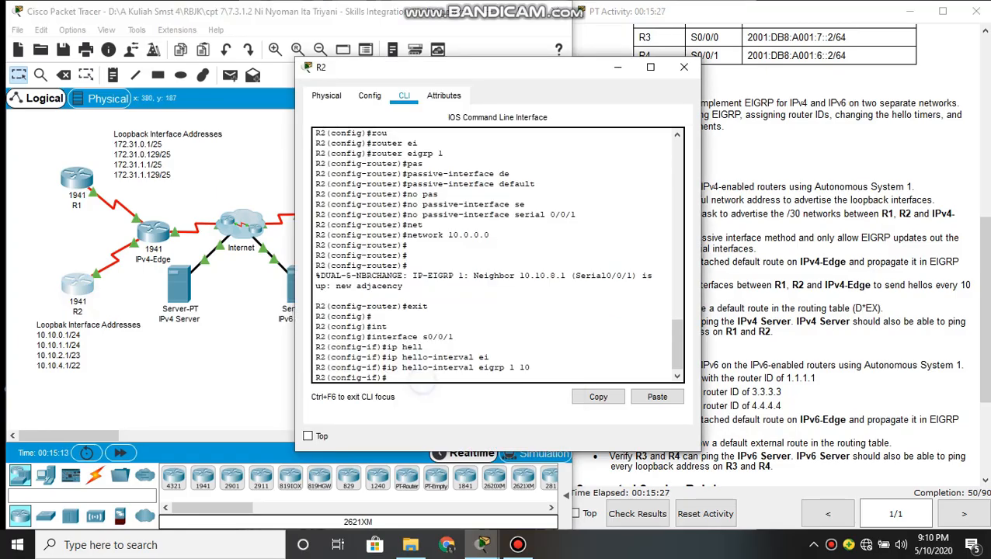
pyautogui.write('xi')
pyautogui.press('Tab')
pyautogui.press('Return')
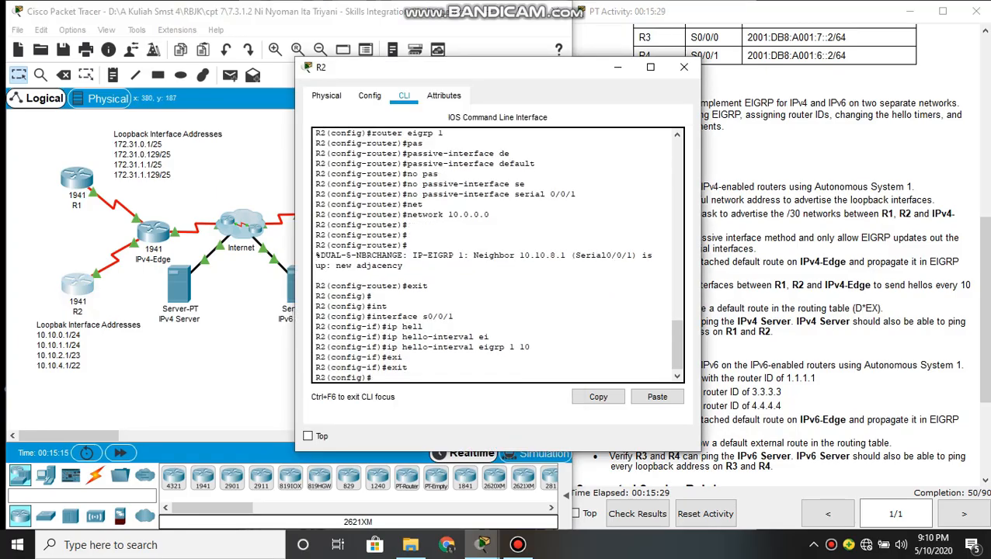
pyautogui.press('Return')
pyautogui.write('exit')
pyautogui.press('Tab')
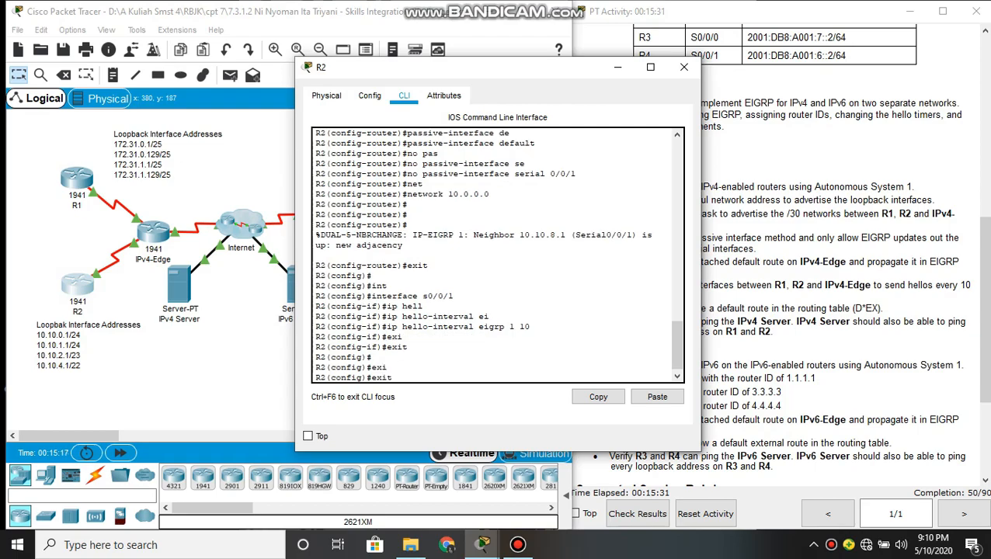
pyautogui.press('Return')
pyautogui.press('Return')
# Display R2's routing table with show ip route, check it for the D*EX default route, and clear the window away
pyautogui.write('sh')
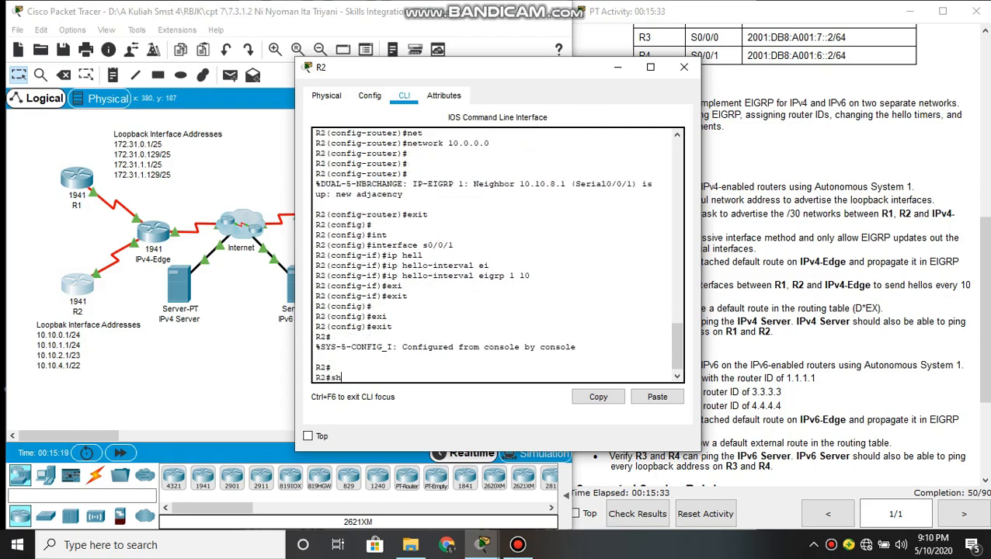
pyautogui.press('Tab')
pyautogui.write('ip ro')
pyautogui.press('Tab')
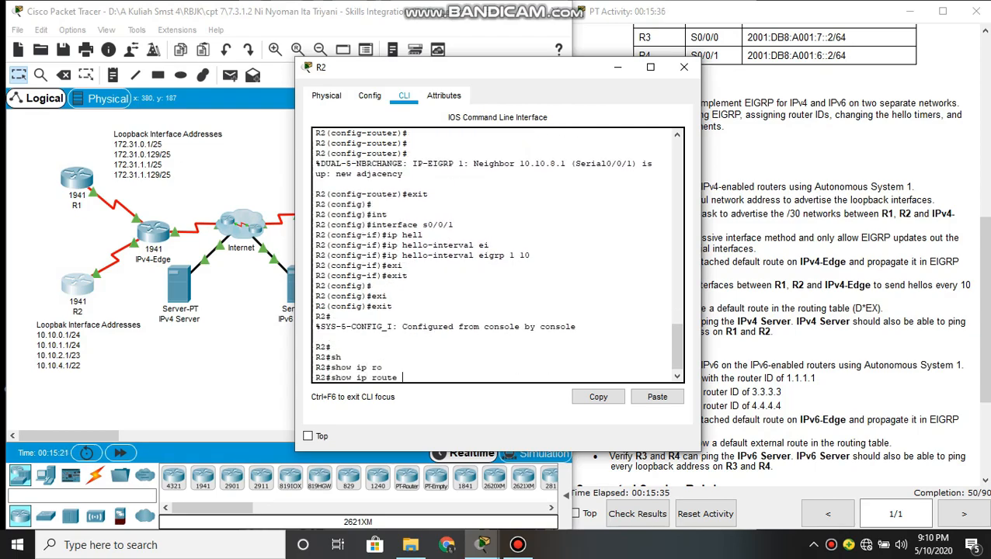
pyautogui.press('Return')
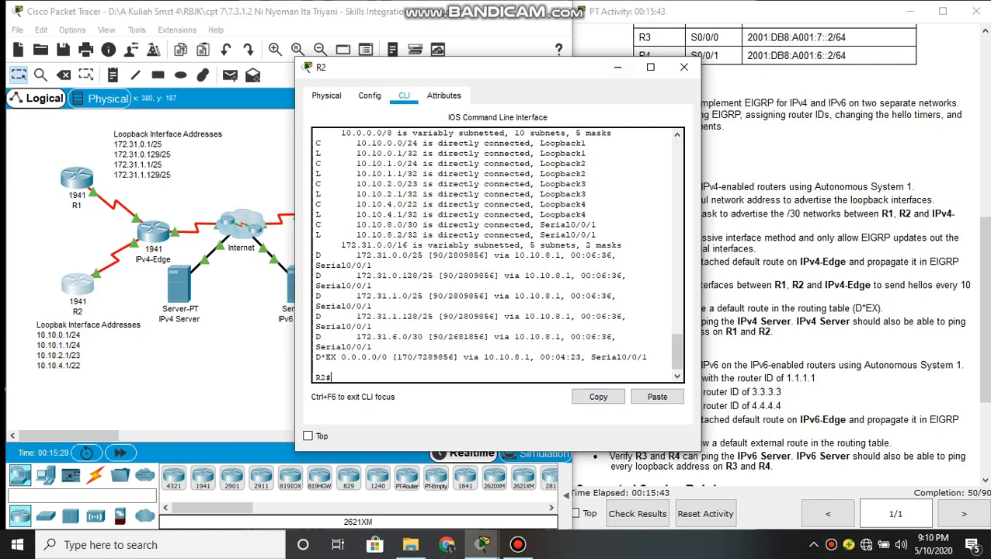
pyautogui.click(617, 68)
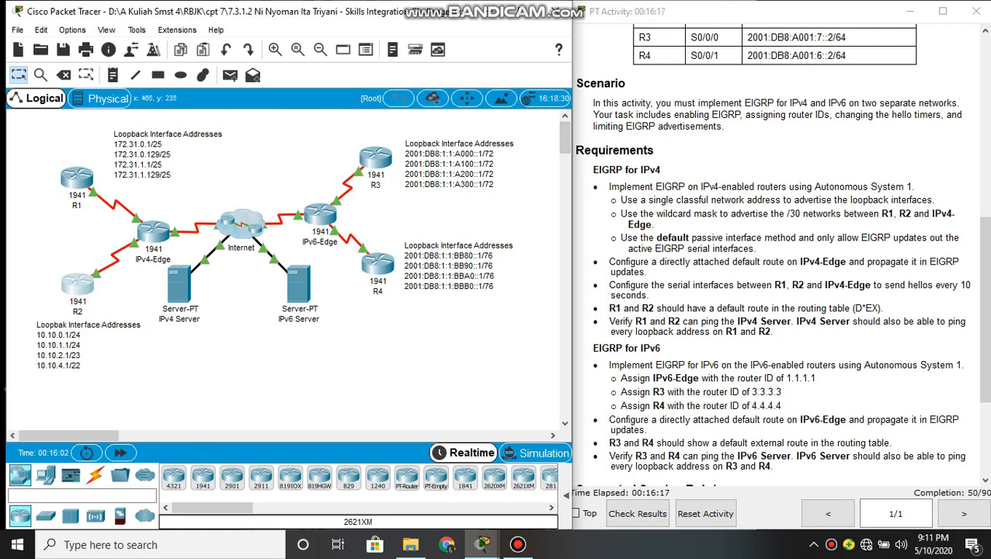
pyautogui.click(77, 179)
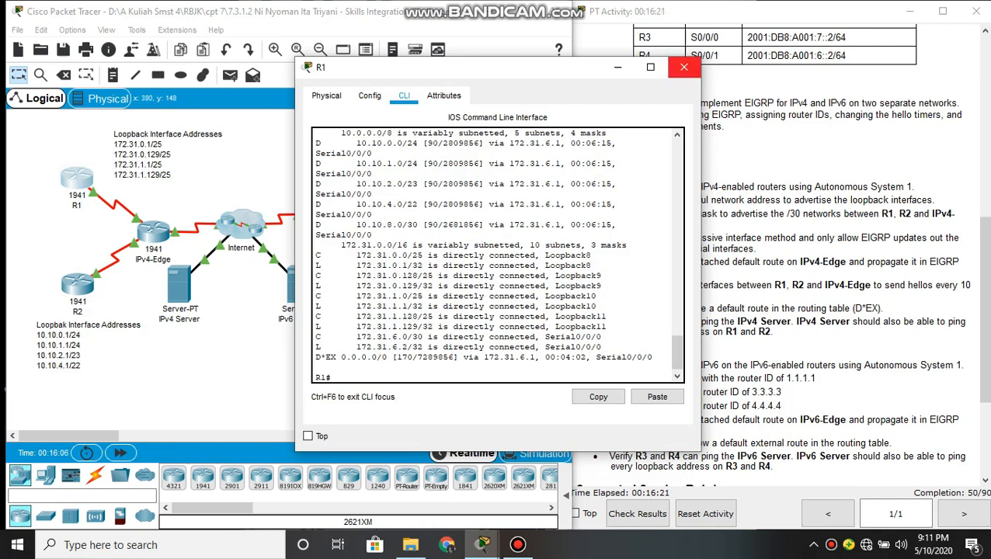
pyautogui.click(683, 67)
pyautogui.click(76, 179)
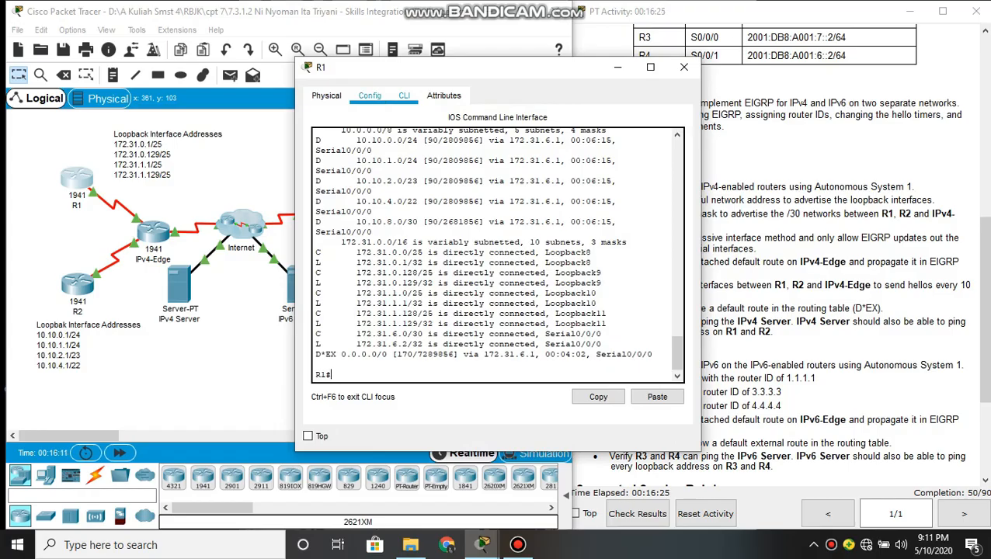
pyautogui.click(369, 95)
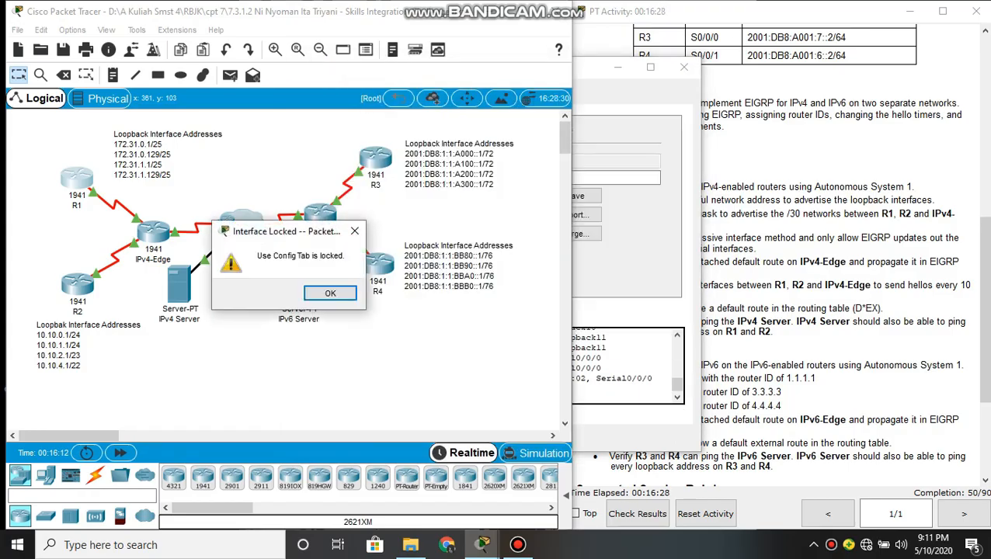
pyautogui.click(330, 292)
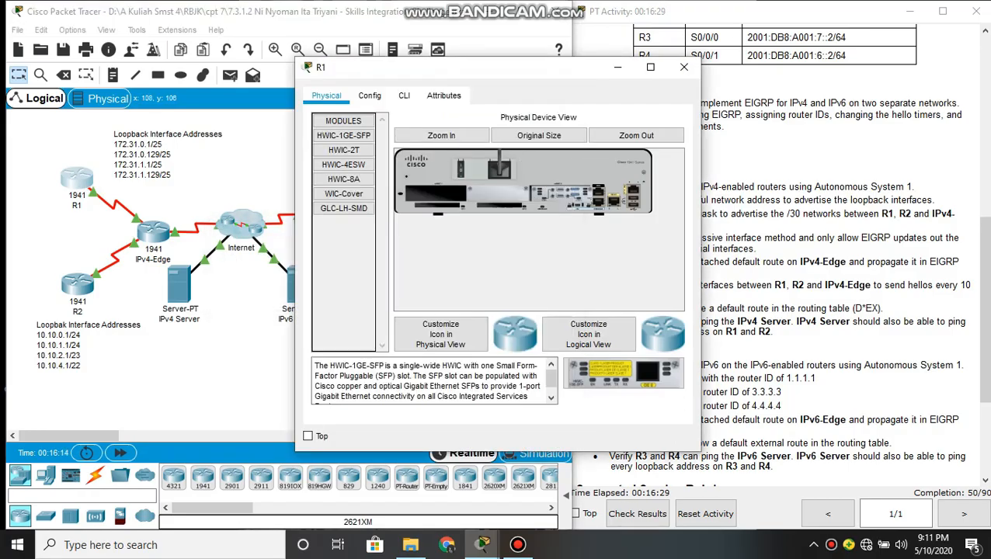
pyautogui.click(404, 95)
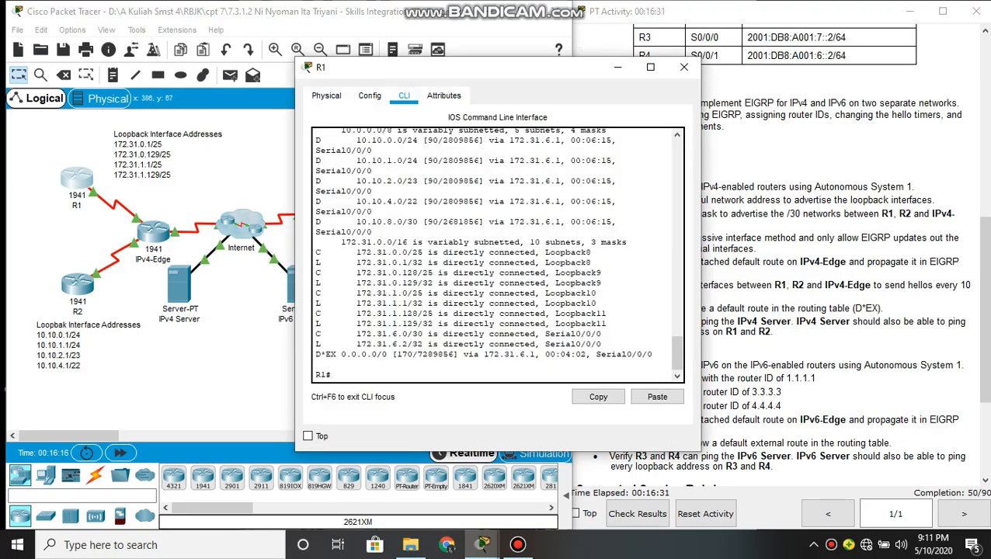
pyautogui.click(684, 66)
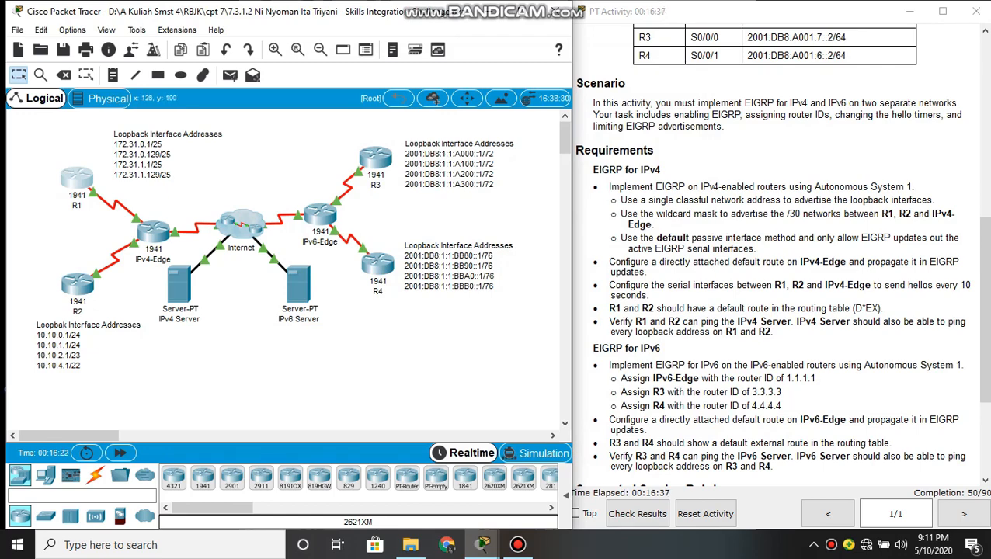
# From R1's command line, ping the IPv4 Server at 64.100.1.10 and examine the success rate
pyautogui.click(76, 177)
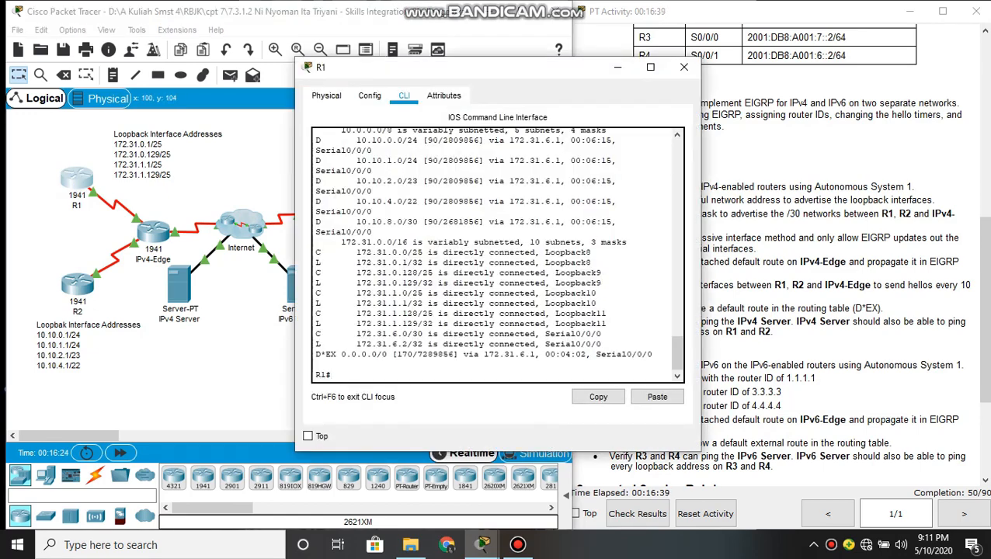
pyautogui.write('ping 64.100.1.10')
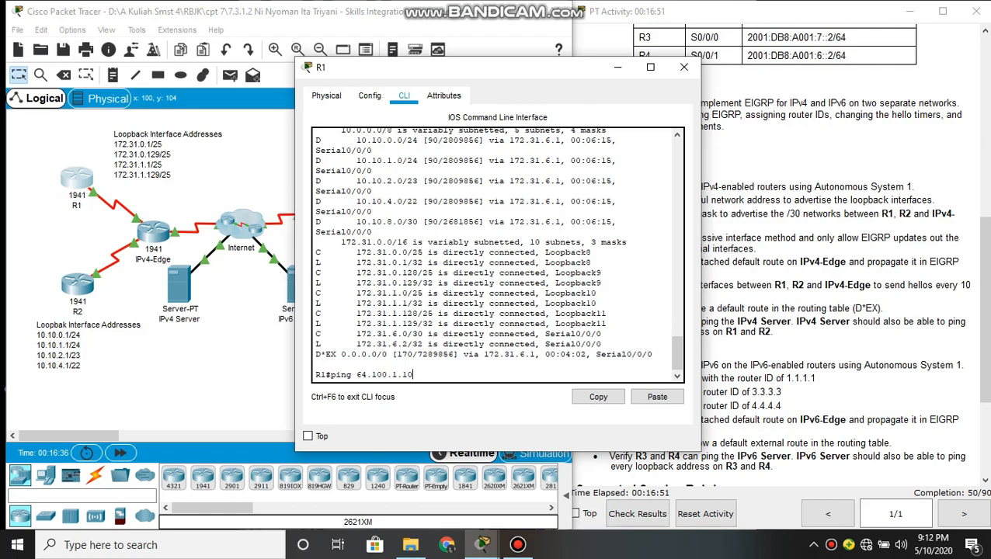
pyautogui.press('Return')
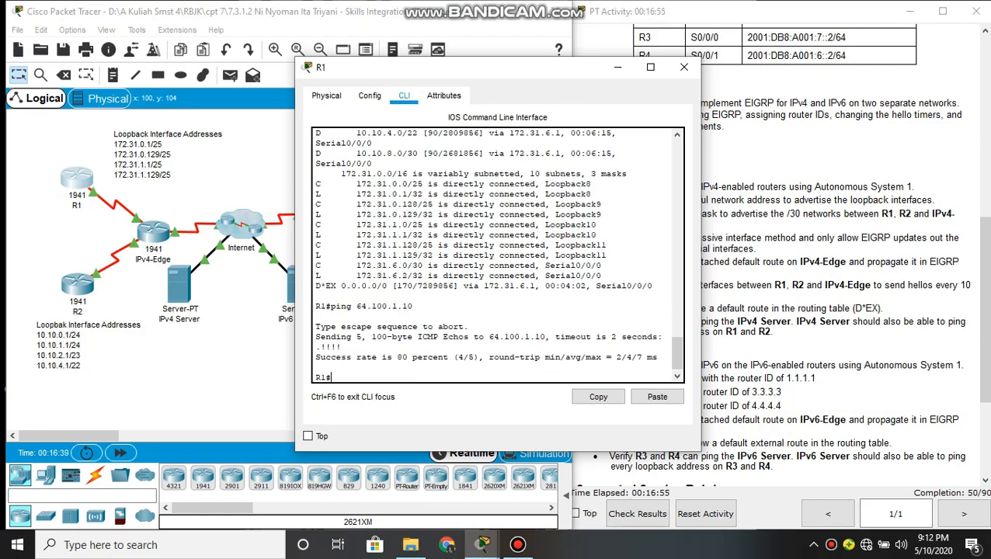
pyautogui.moveTo(354, 356); pyautogui.dragTo(658, 358)
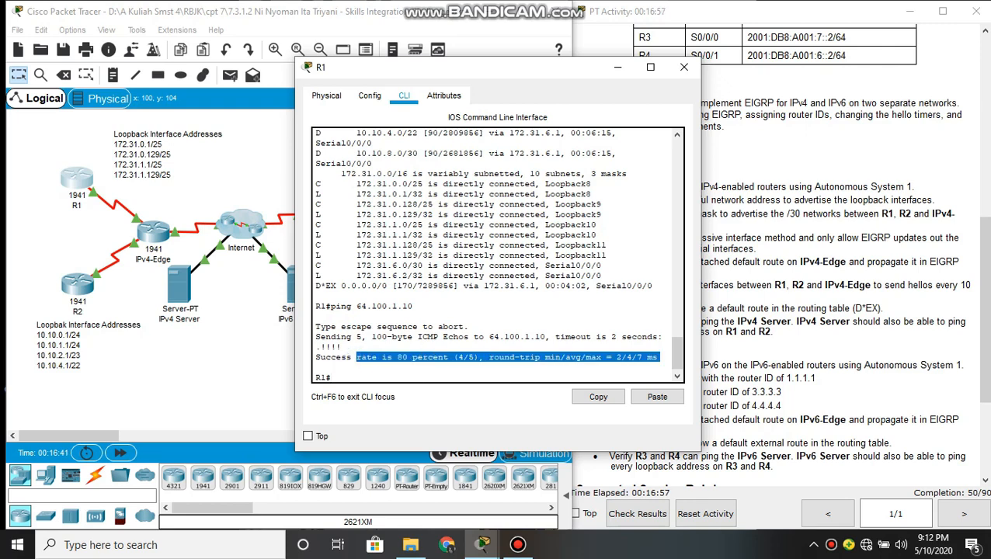
pyautogui.click(439, 380)
# From R2's command line, ping the IPv4 Server at 64.100.1.10 and examine the success rate
pyautogui.click(193, 359)
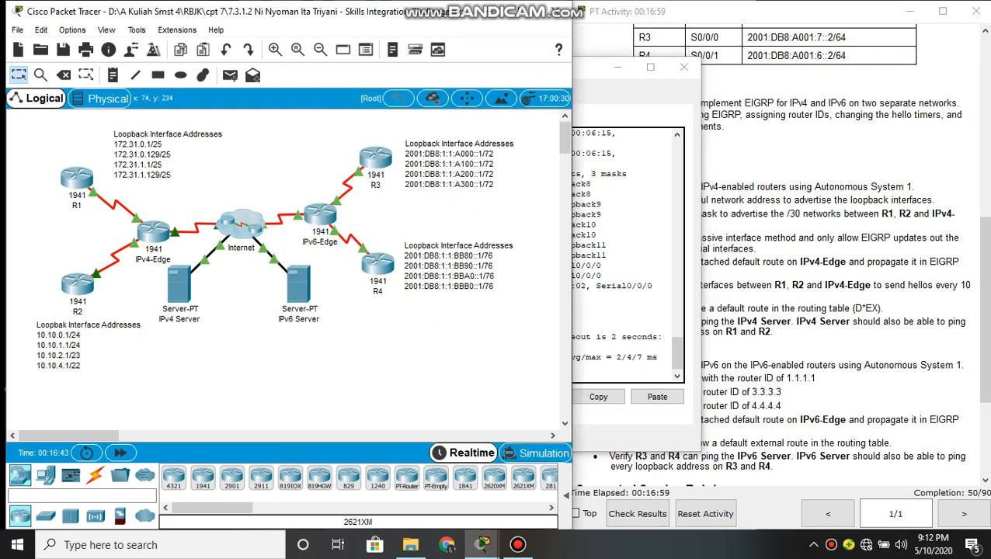
pyautogui.click(78, 284)
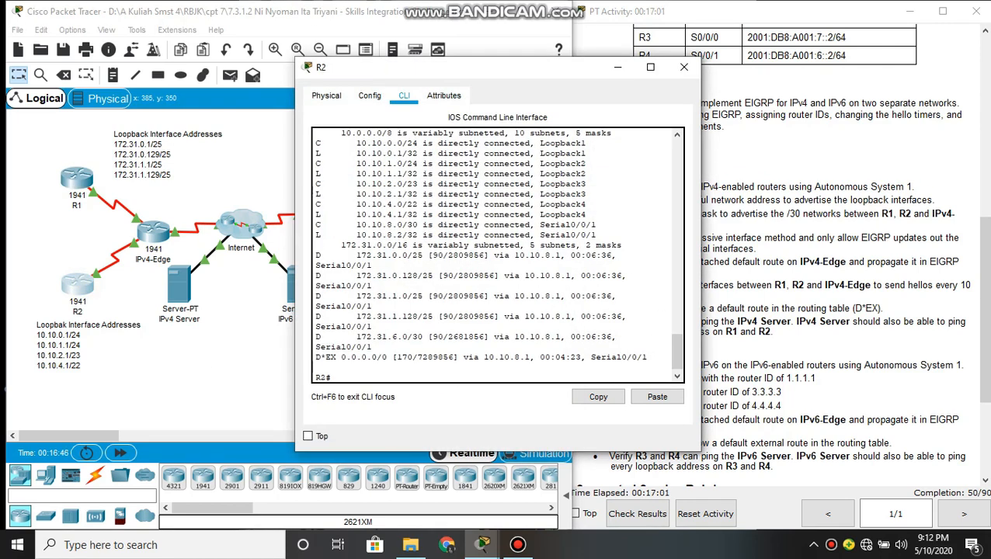
pyautogui.write('ping 64.100.1.10')
pyautogui.press('Return')
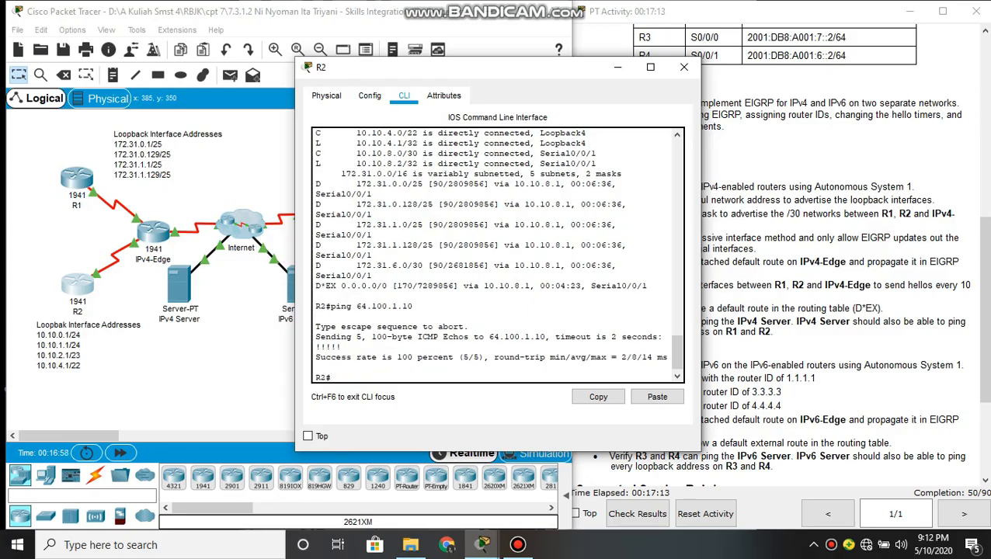
pyautogui.moveTo(313, 357); pyautogui.dragTo(666, 357)
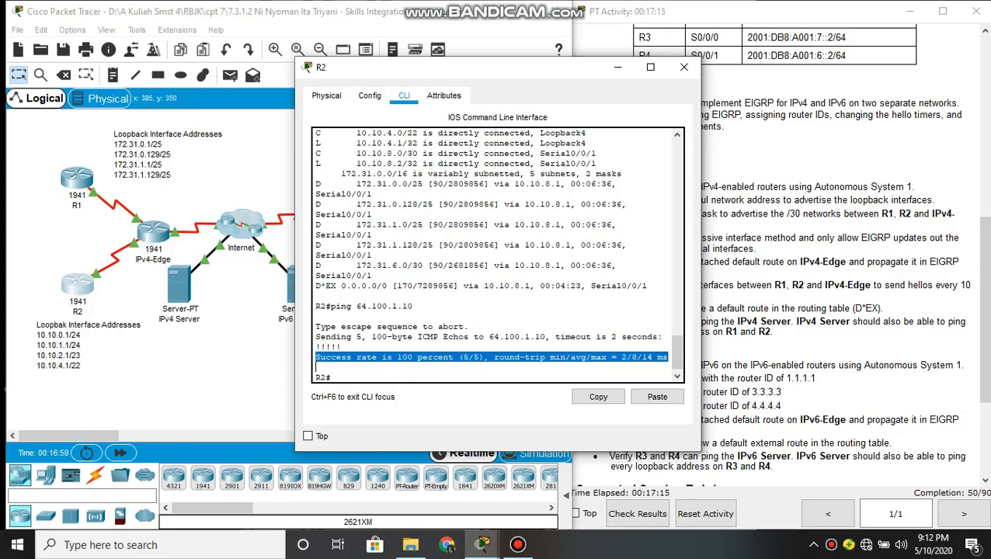
pyautogui.click(399, 371)
# Open the IPv4 Server's command prompt and ping R1's loopback address 172.31.0.1
pyautogui.click(211, 368)
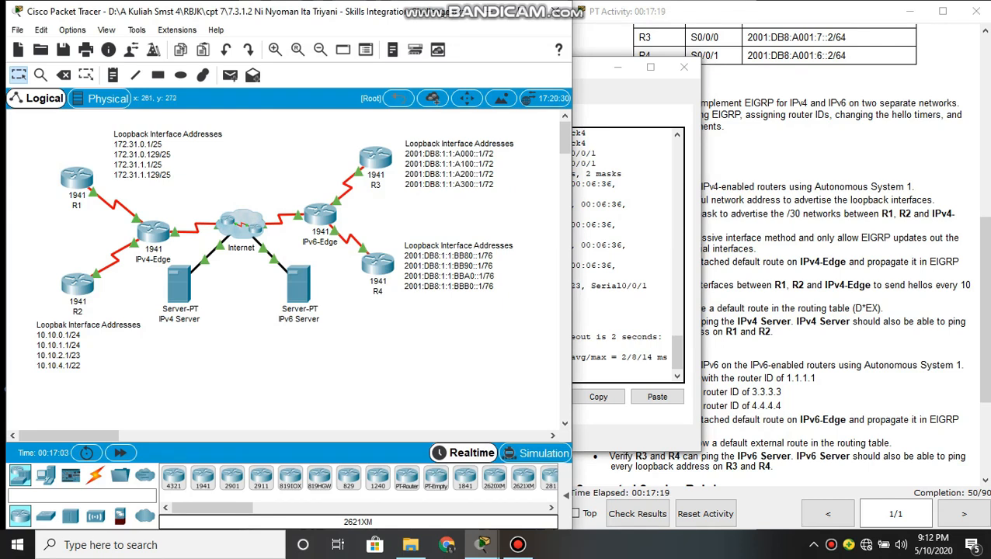
pyautogui.click(179, 284)
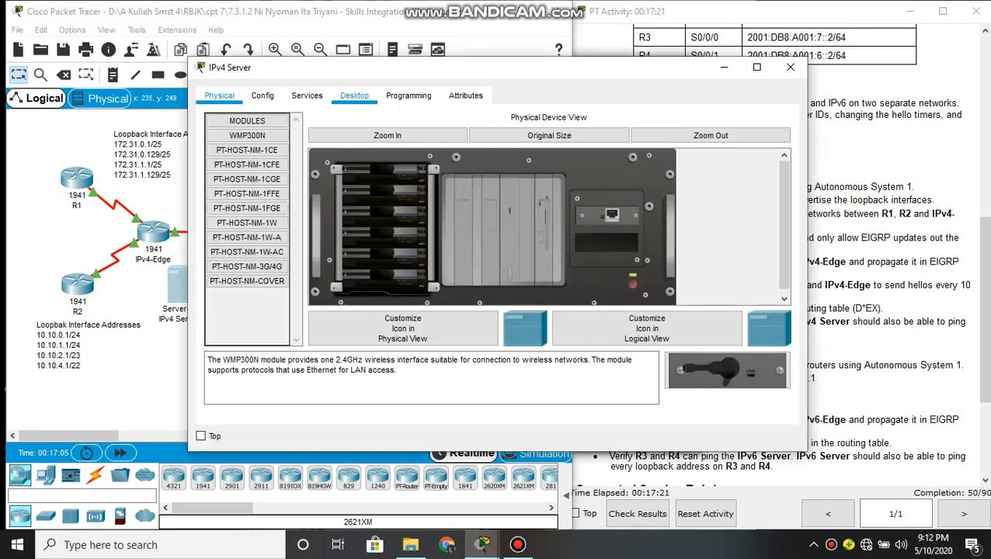
pyautogui.click(354, 95)
pyautogui.click(479, 159)
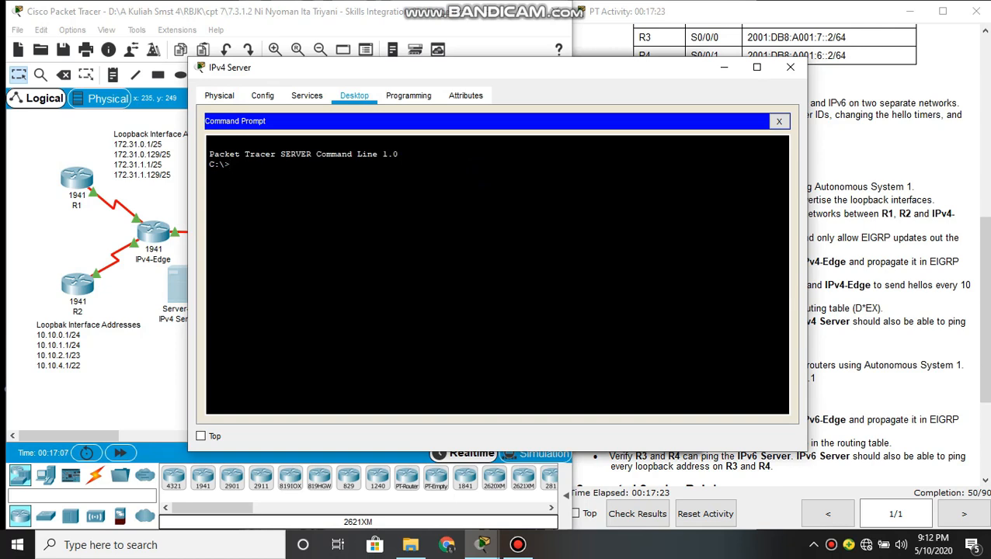
pyautogui.write('ping 172.31.0.1')
pyautogui.press('Return')
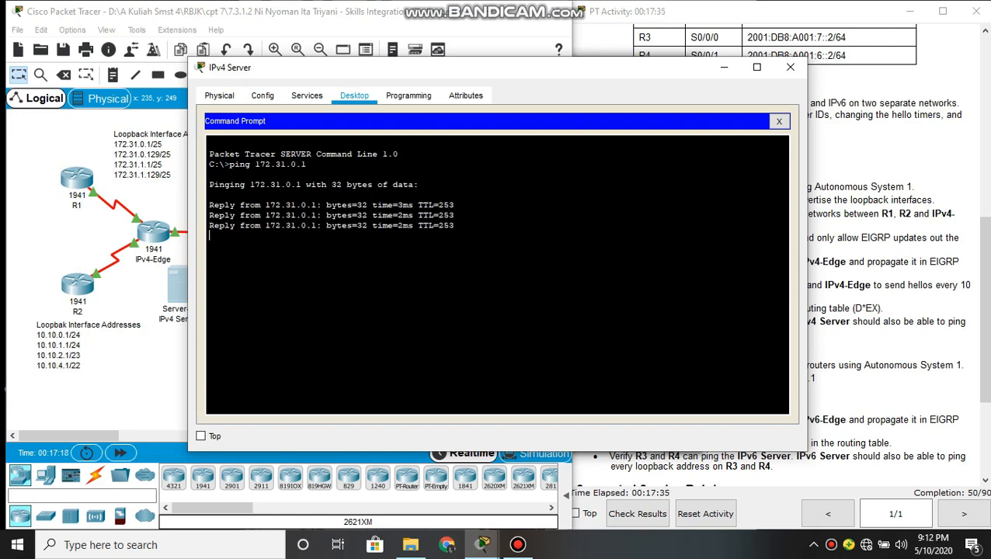
# From the IPv4 Server, ping R2's loopback address 10.10.0.1 and review the loopback address lists in the topology
pyautogui.press('Return')
pyautogui.press('Return')
pyautogui.write('ping 10.10.0.1')
pyautogui.press('Return')
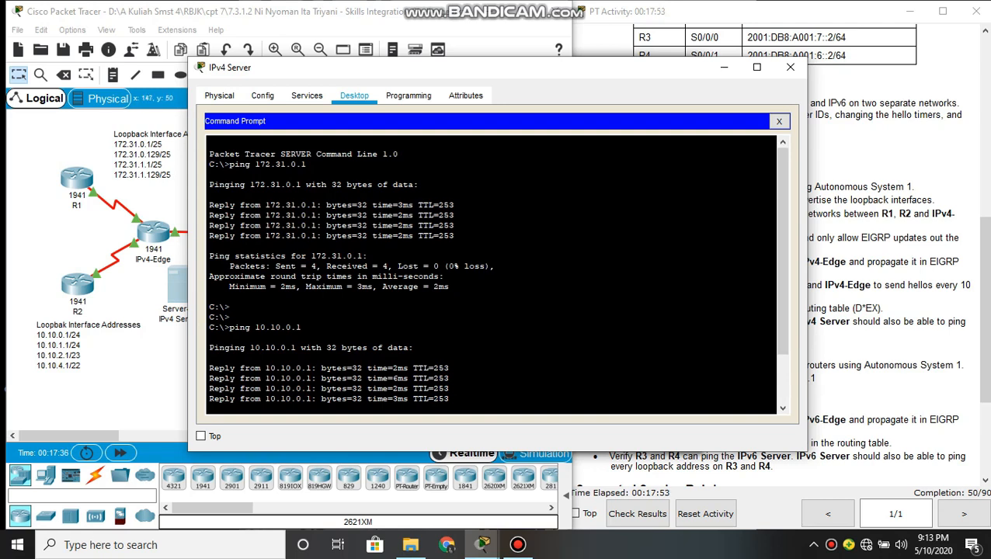
pyautogui.click(121, 146)
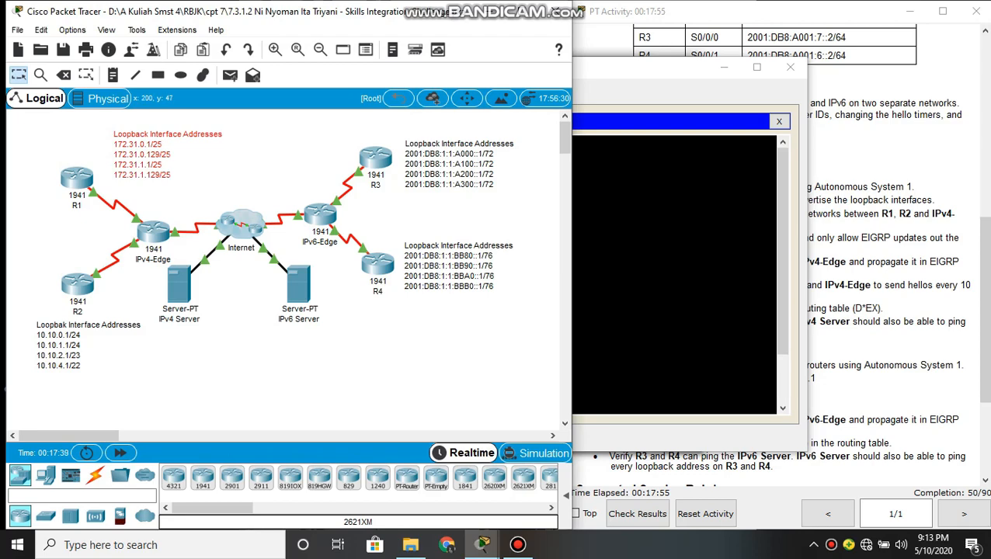
pyautogui.click(729, 256)
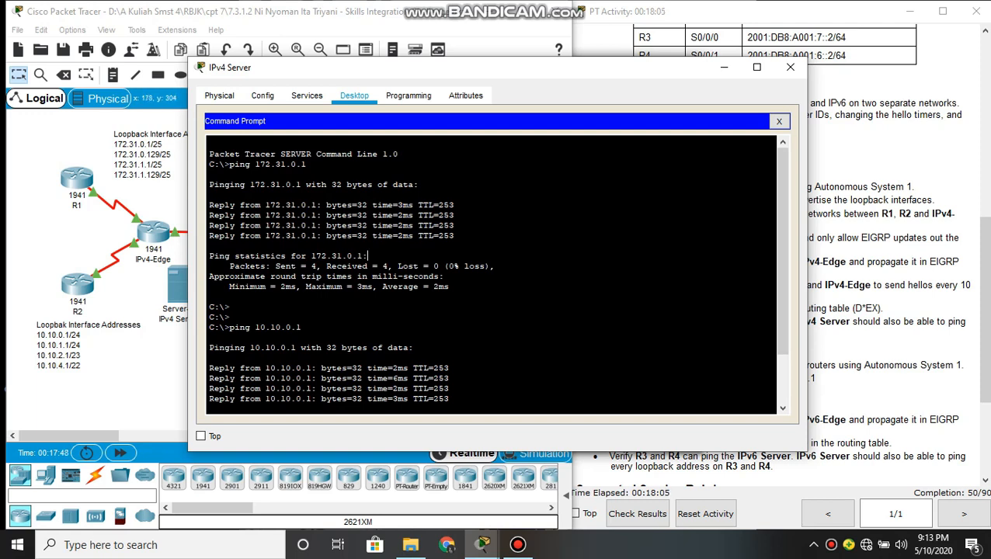
# Clear the open device windows away and read the EIGRP for IPv6 requirements in the activity instructions
pyautogui.click(724, 66)
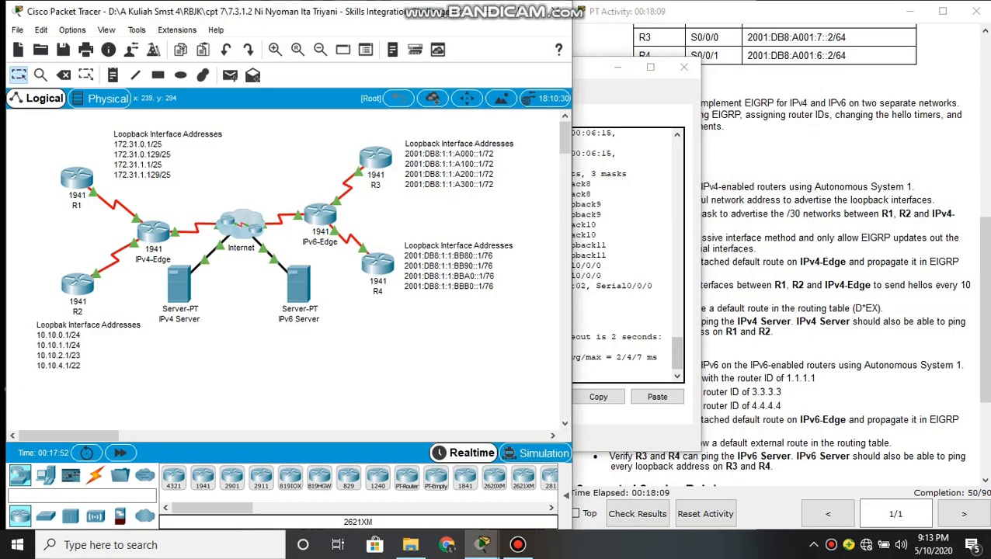
pyautogui.click(617, 67)
pyautogui.scroll(-5, 776, 272)
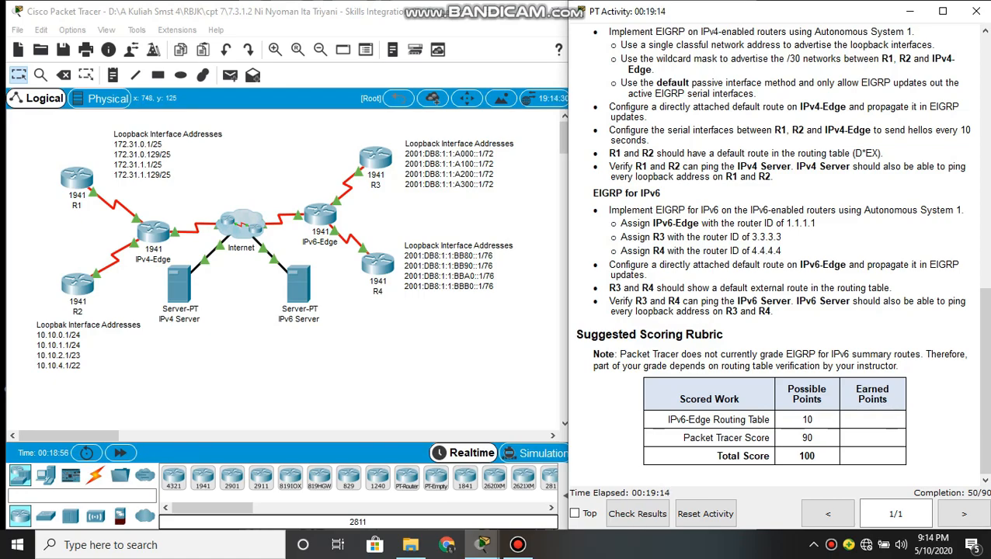
pyautogui.moveTo(782, 250); pyautogui.dragTo(704, 237)
pyautogui.click(800, 244)
# Open IPv6-Edge's command line and enter privileged EXEC and global configuration mode
pyautogui.click(319, 215)
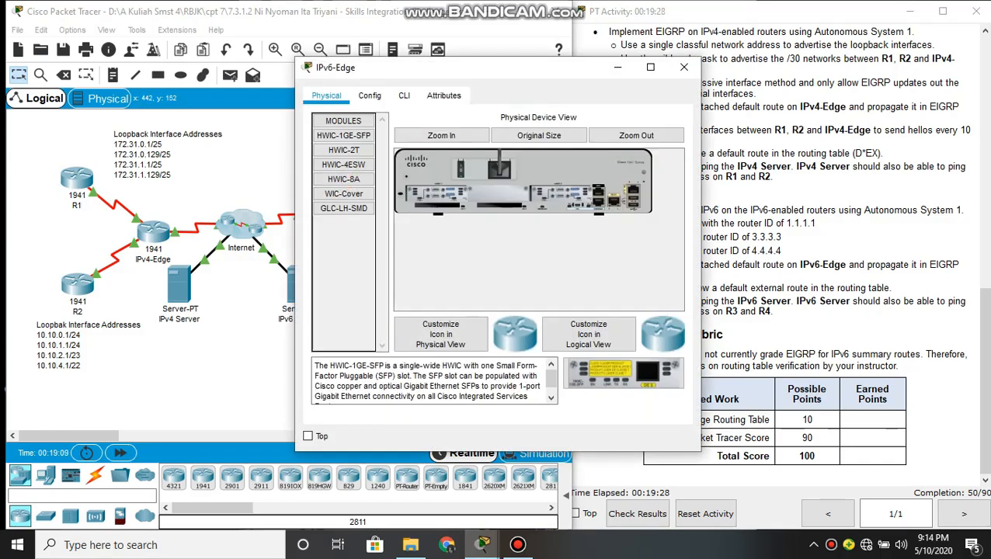
pyautogui.click(404, 95)
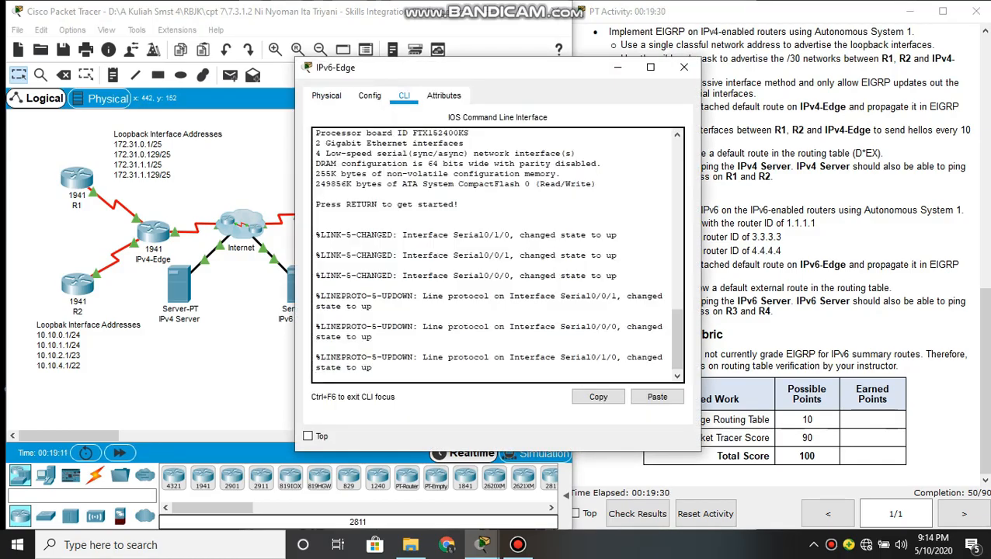
pyautogui.press('Return')
pyautogui.write('ena')
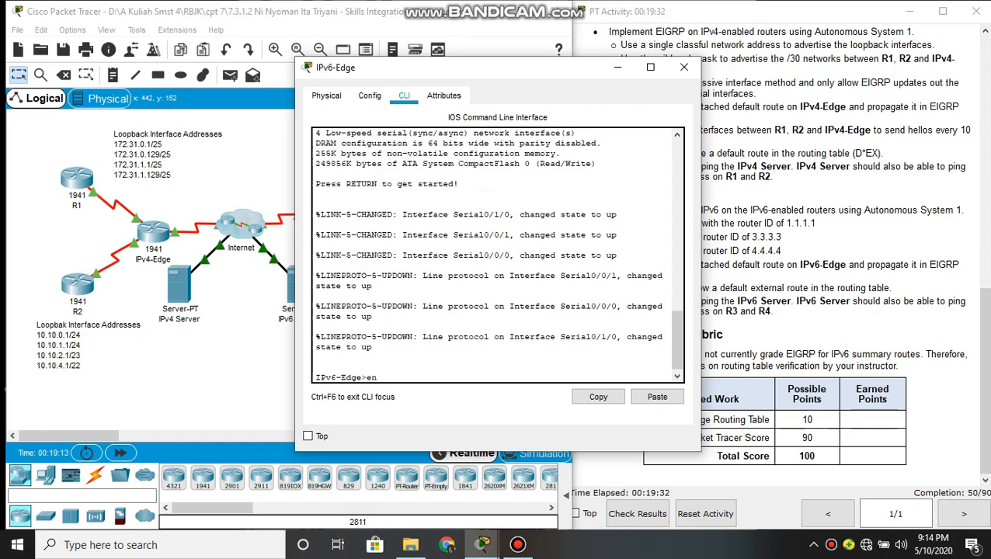
pyautogui.press('Return')
pyautogui.write('conf t')
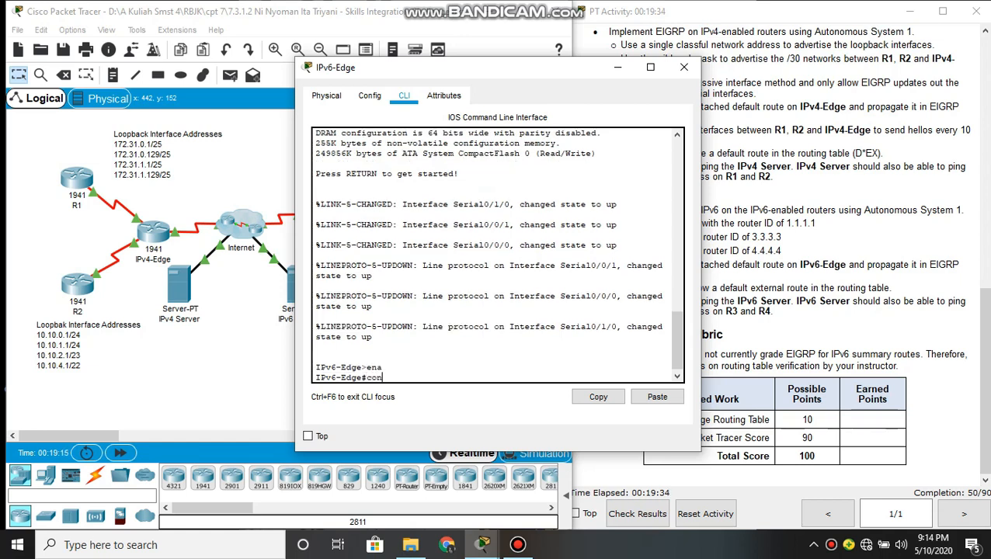
pyautogui.press('Return')
pyautogui.press('Return')
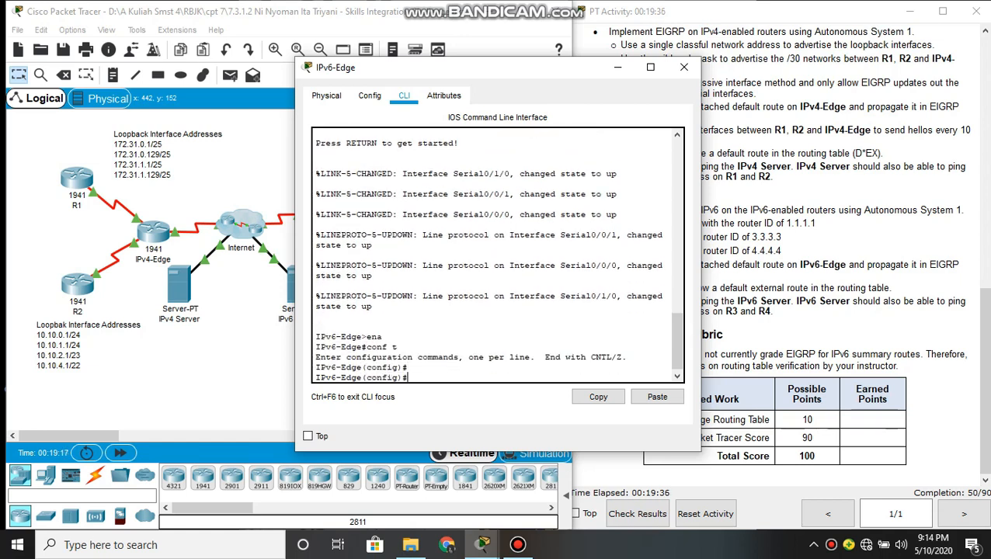
# Enable IPv6 unicast routing on IPv6-Edge with ipv6 unicast-routing
pyautogui.write('ipv')
pyautogui.press('Tab')
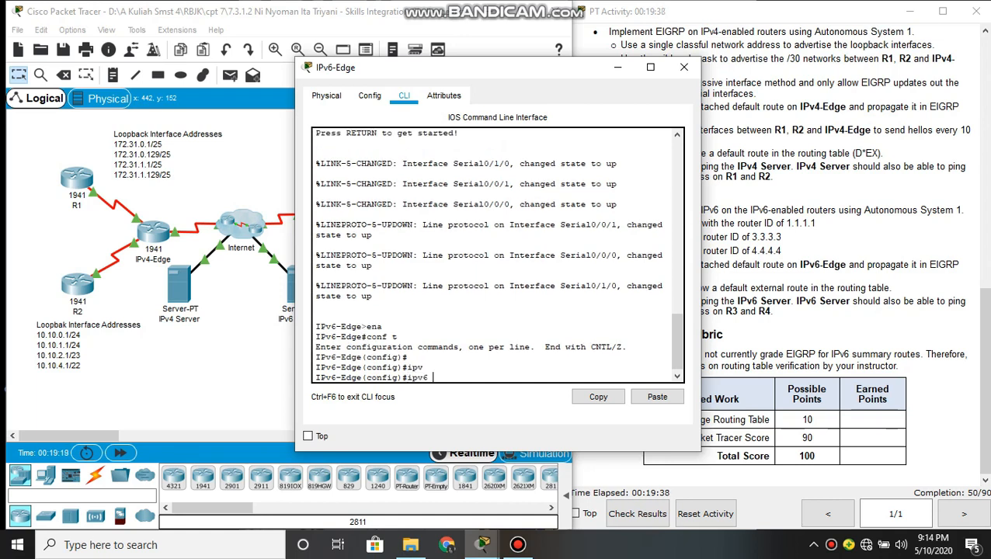
pyautogui.write('un')
pyautogui.press('Tab')
pyautogui.press('Return')
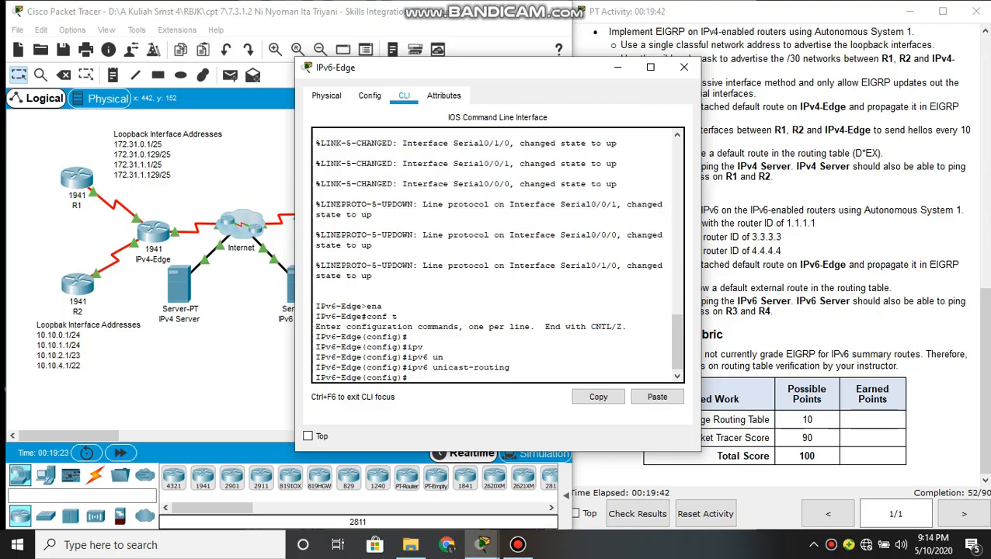
# Start the EIGRP for IPv6 process on IPv6-Edge for Autonomous System 1 with ipv6 router eigrp 1
pyautogui.write('ipv')
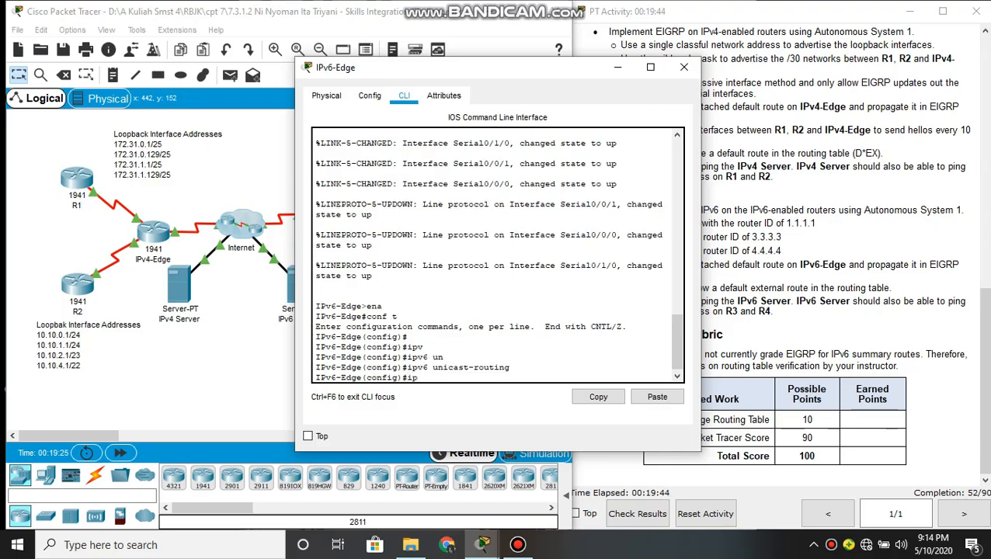
pyautogui.press('Tab')
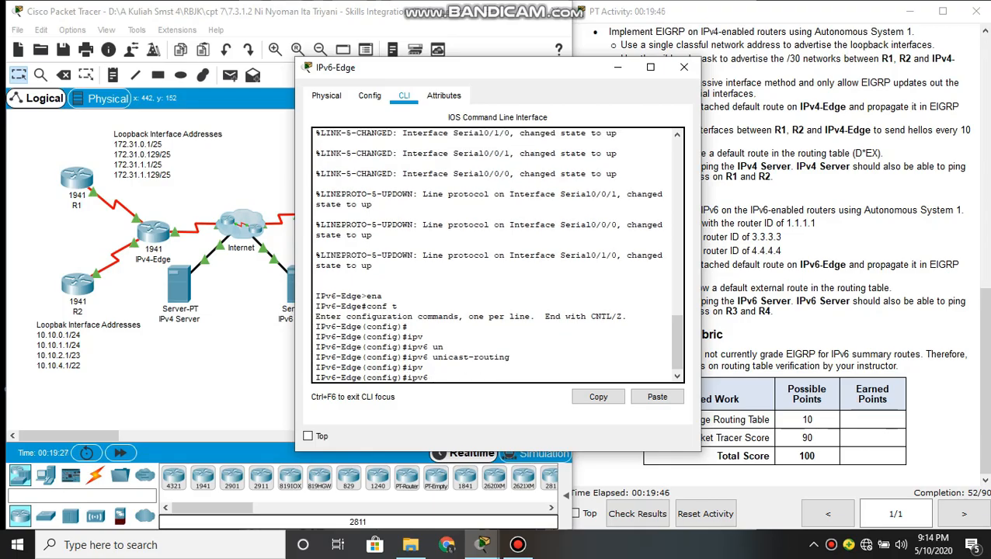
pyautogui.write('rou')
pyautogui.press('Tab')
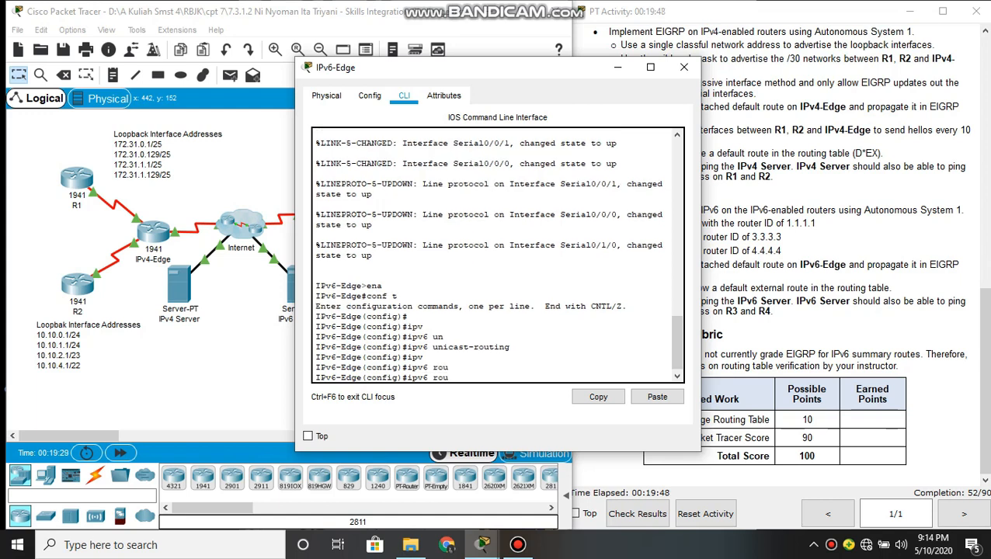
pyautogui.write('t')
pyautogui.press('Tab')
pyautogui.write('ei')
pyautogui.press('Tab')
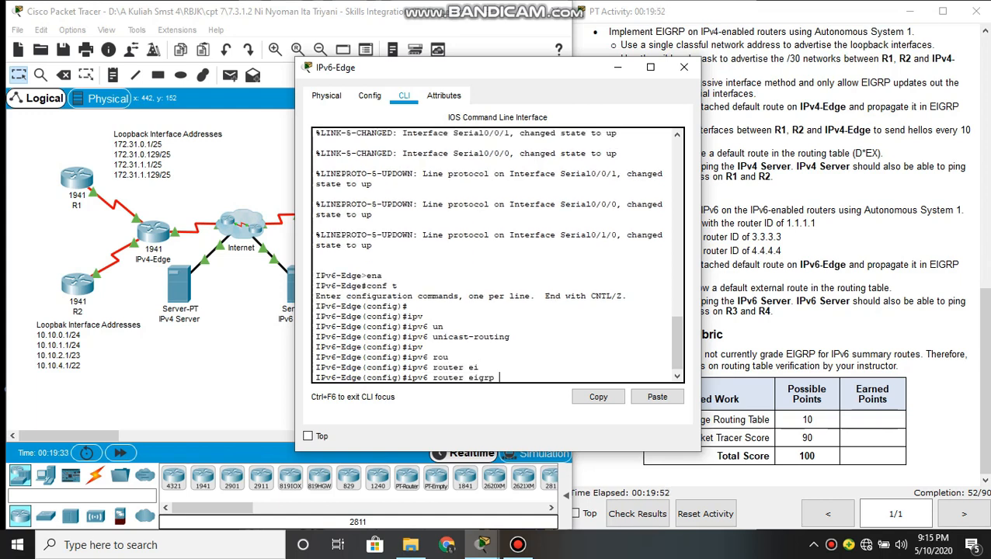
pyautogui.write('1')
pyautogui.press('Return')
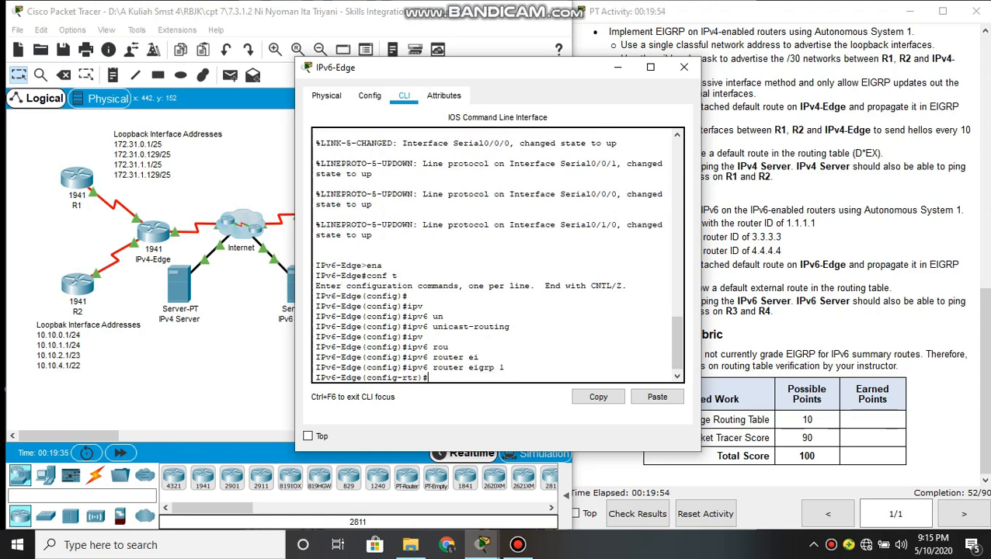
# Check the required router ID in the instructions and assign IPv6-Edge the EIGRP router ID 1.1.1.1
pyautogui.write('ei')
pyautogui.press('Tab')
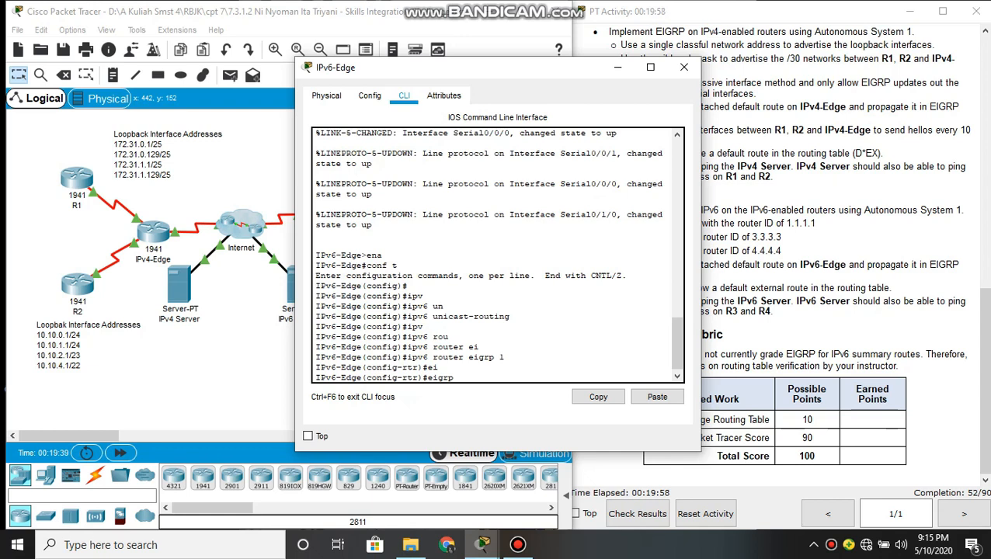
pyautogui.write('rou')
pyautogui.press('Tab')
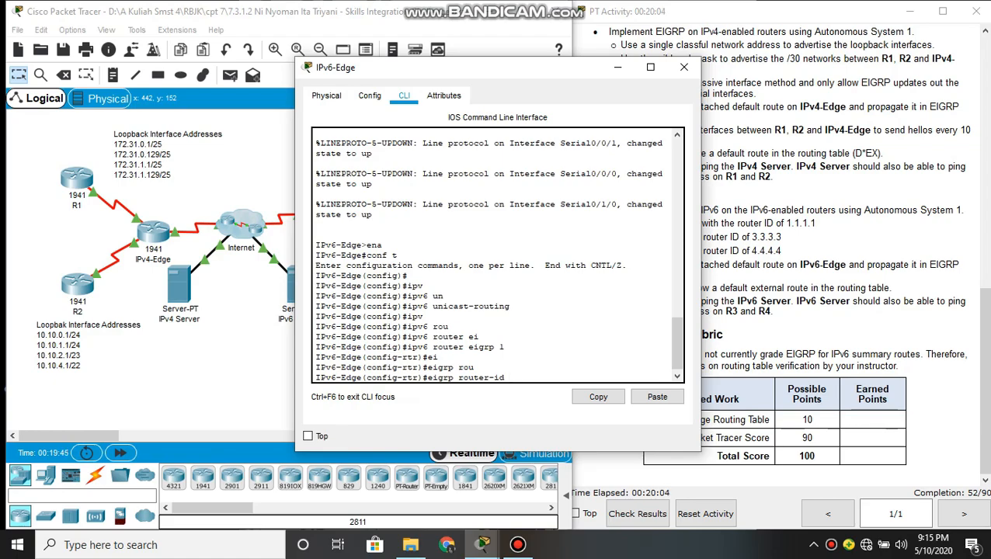
pyautogui.click(807, 225)
pyautogui.moveTo(820, 224); pyautogui.dragTo(775, 224)
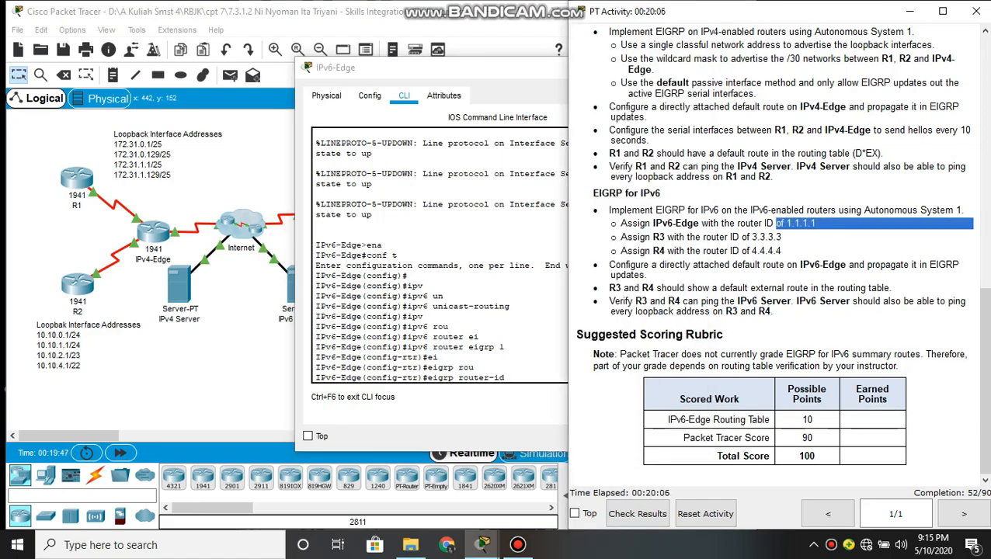
pyautogui.click(518, 377)
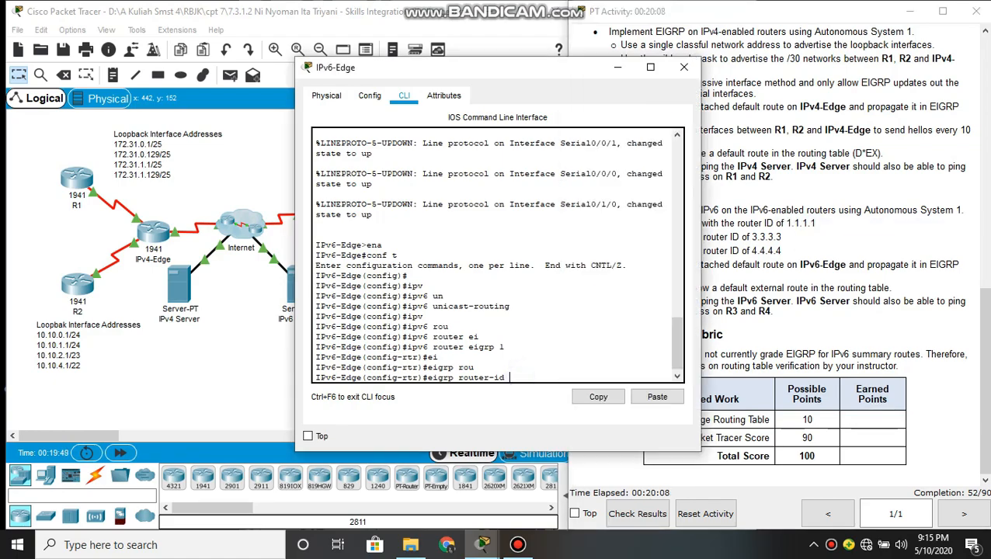
pyautogui.write('1.1.1.1')
pyautogui.press('Return')
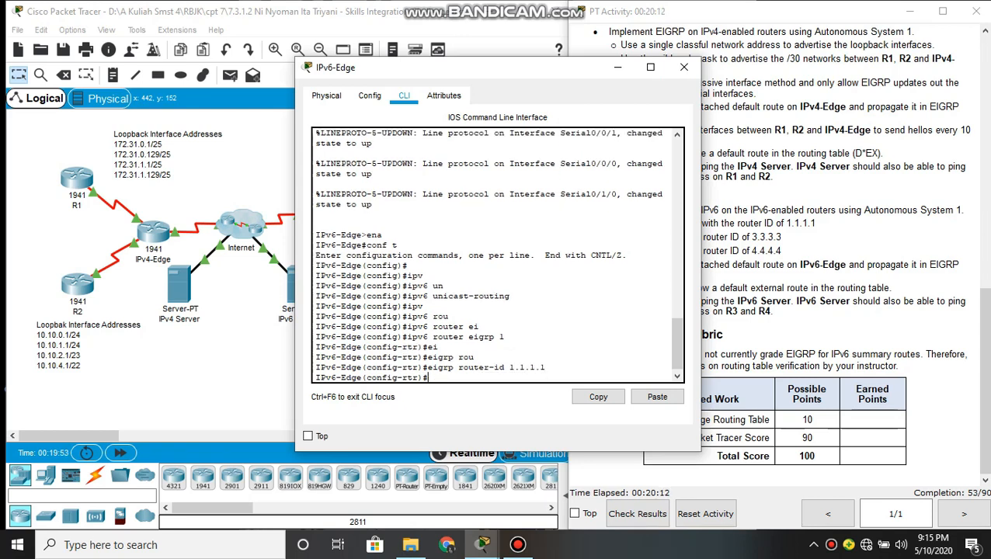
# Activate IPv6-Edge's EIGRP for IPv6 process with no shutdown
pyautogui.write('no sh')
pyautogui.press('Tab')
pyautogui.press('Return')
pyautogui.press('Return')
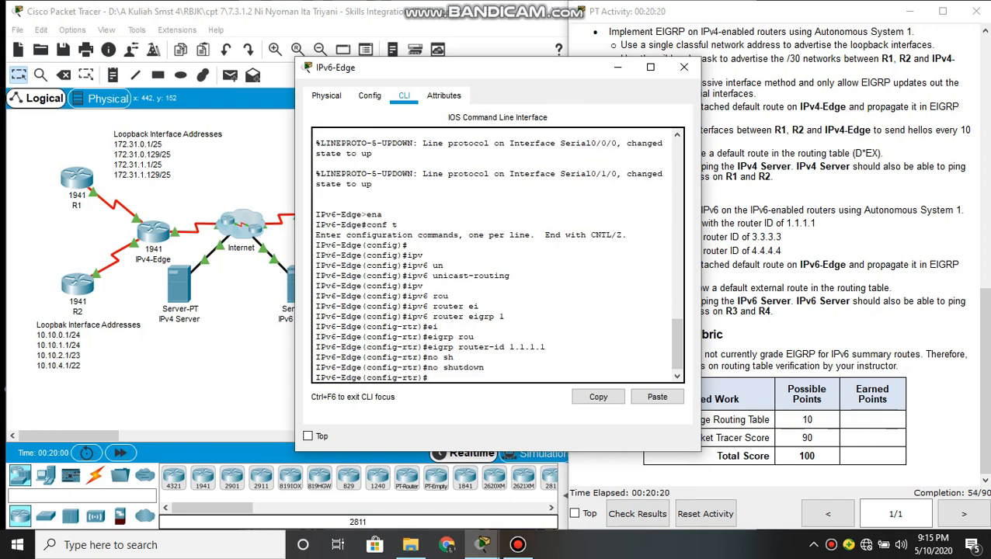
# Enter interface configuration mode for serial 0/0/0 on IPv6-Edge
pyautogui.write('int')
pyautogui.press('Tab')
pyautogui.write('er')
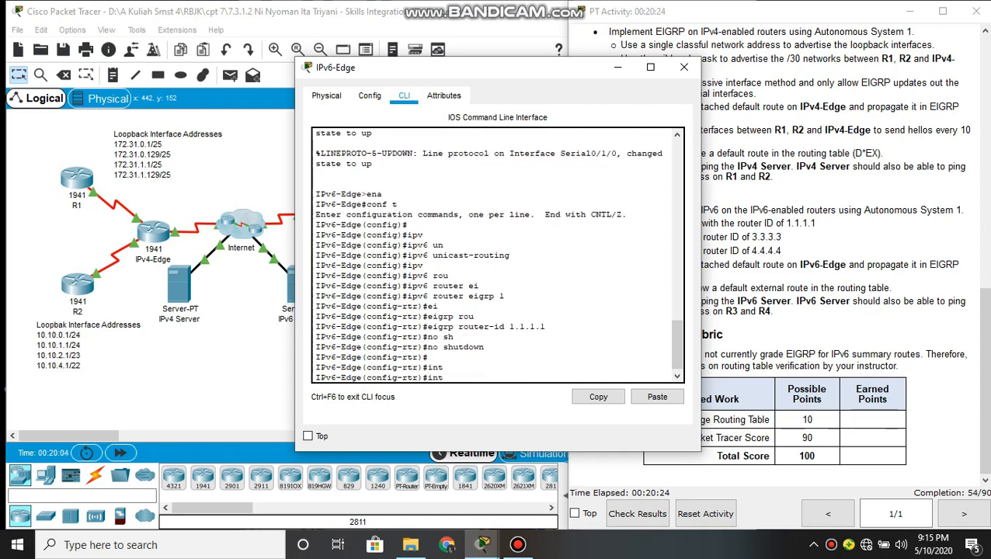
pyautogui.write('face ser')
pyautogui.press('Tab')
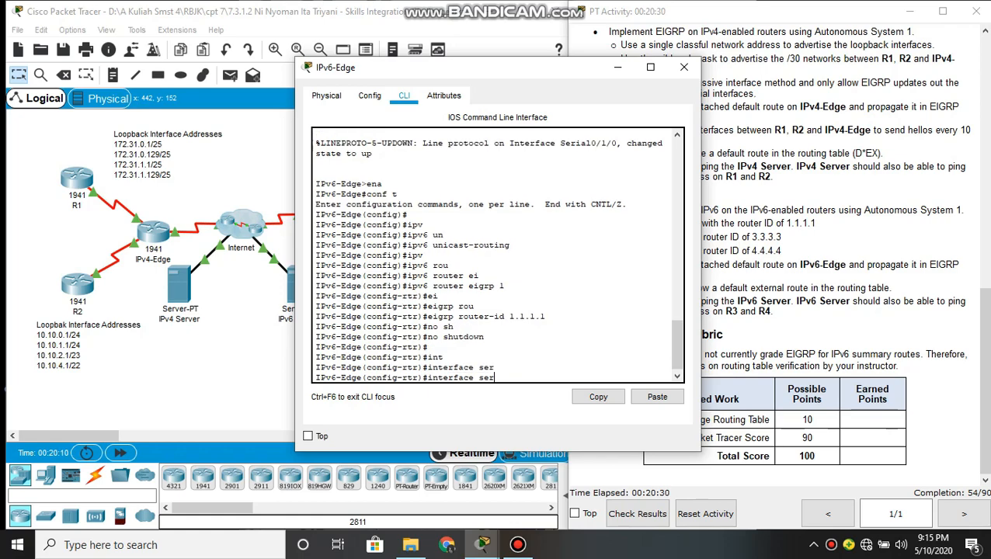
pyautogui.write('ial')
pyautogui.write('0/0/0')
pyautogui.press('Return')
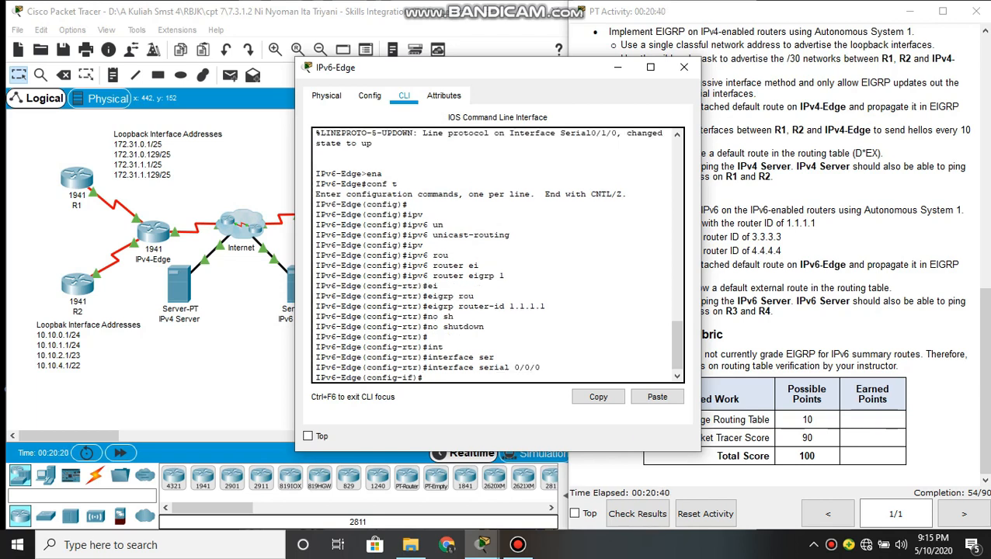
pyautogui.press('Return')
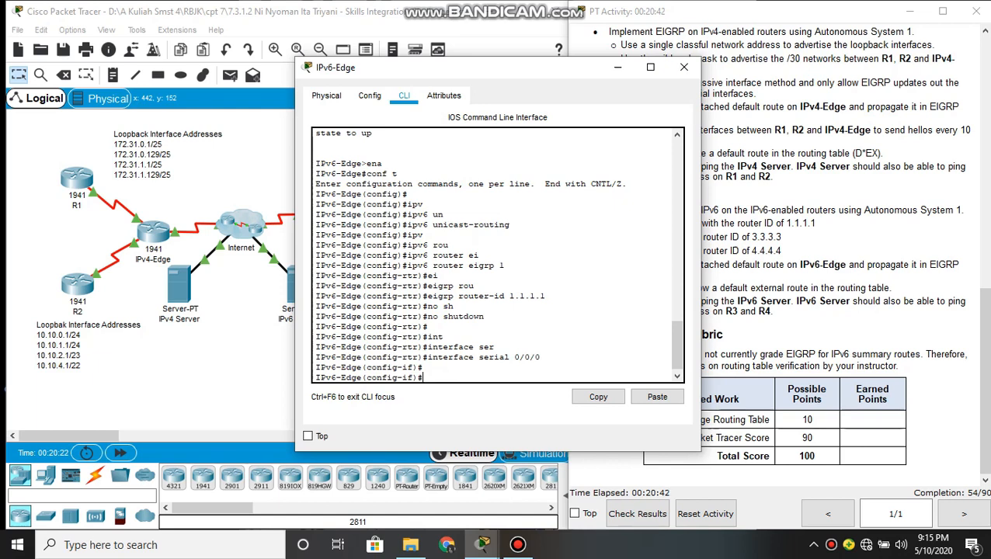
# Enable EIGRP for IPv6 Autonomous System 1 on IPv6-Edge's serial 0/0/0 interface with ipv6 eigrp 1
pyautogui.write('ipv')
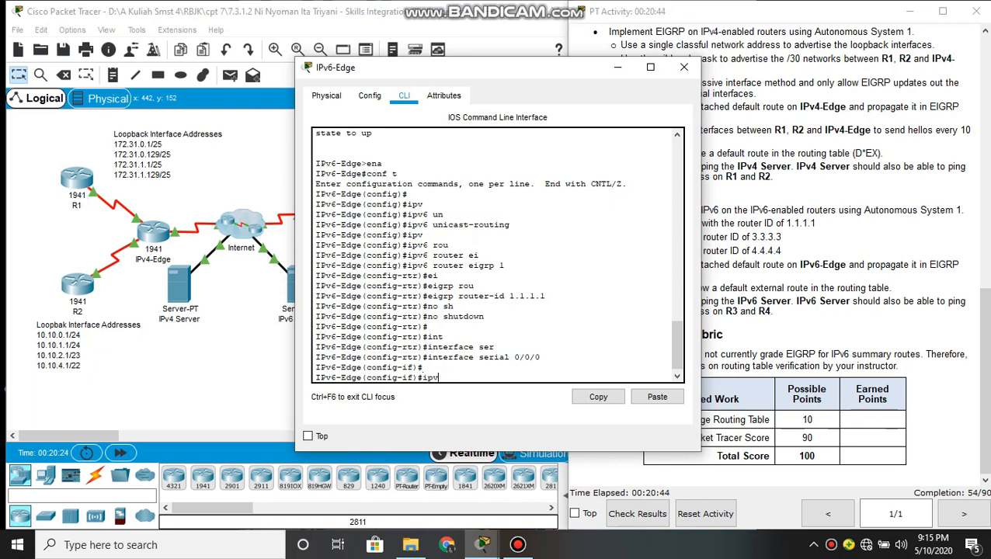
pyautogui.press('Tab')
pyautogui.write('ei')
pyautogui.press('Tab')
pyautogui.write('1')
pyautogui.press('Return')
pyautogui.press('Return')
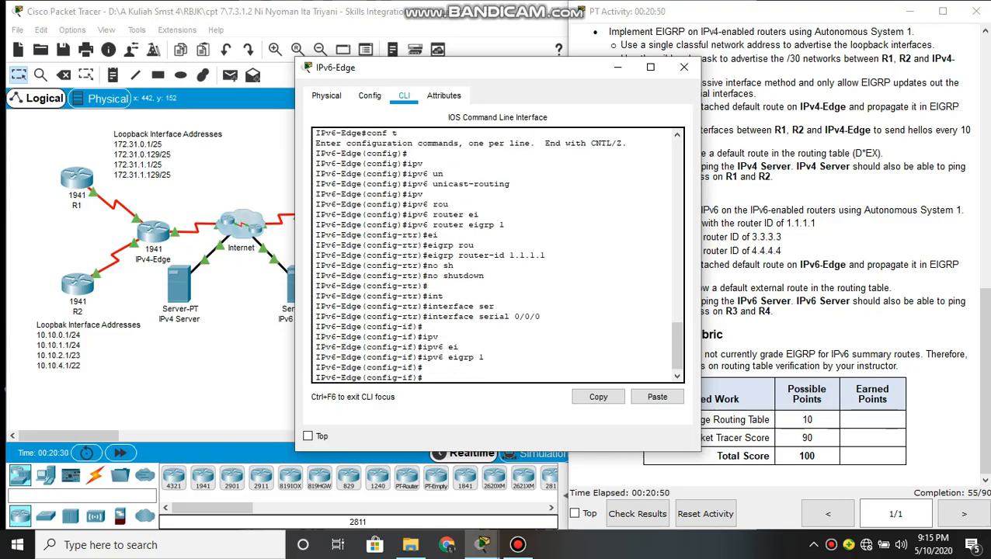
# Enter interface configuration mode for serial 0/0/1 on IPv6-Edge
pyautogui.write('inter')
pyautogui.press('Tab')
pyautogui.write('face')
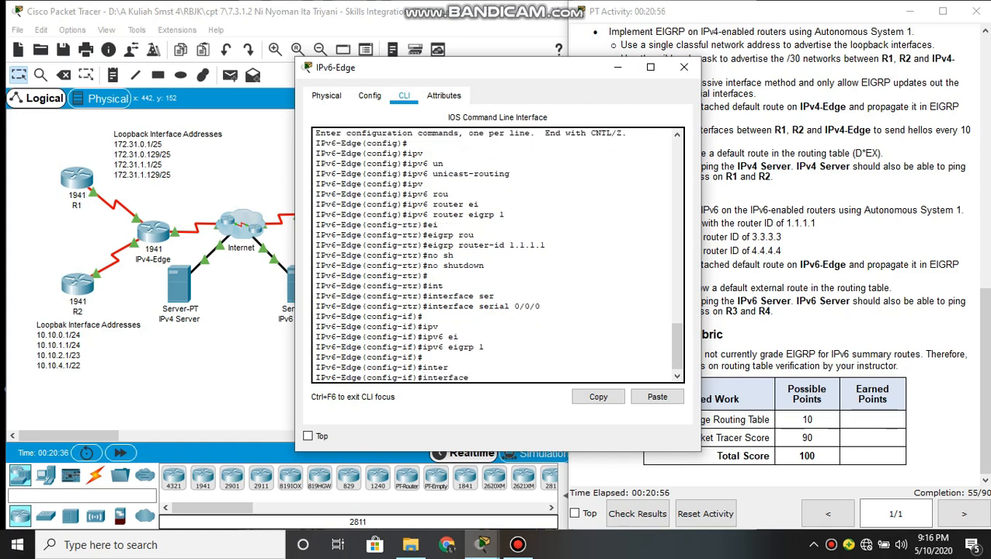
pyautogui.write(' serial ')
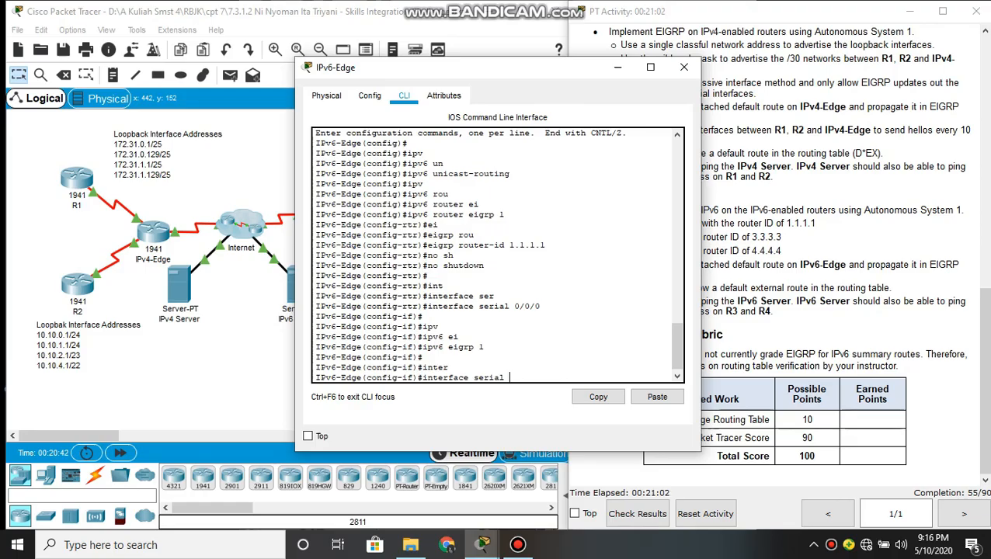
pyautogui.write('0/0/1')
pyautogui.press('Return')
pyautogui.press('Return')
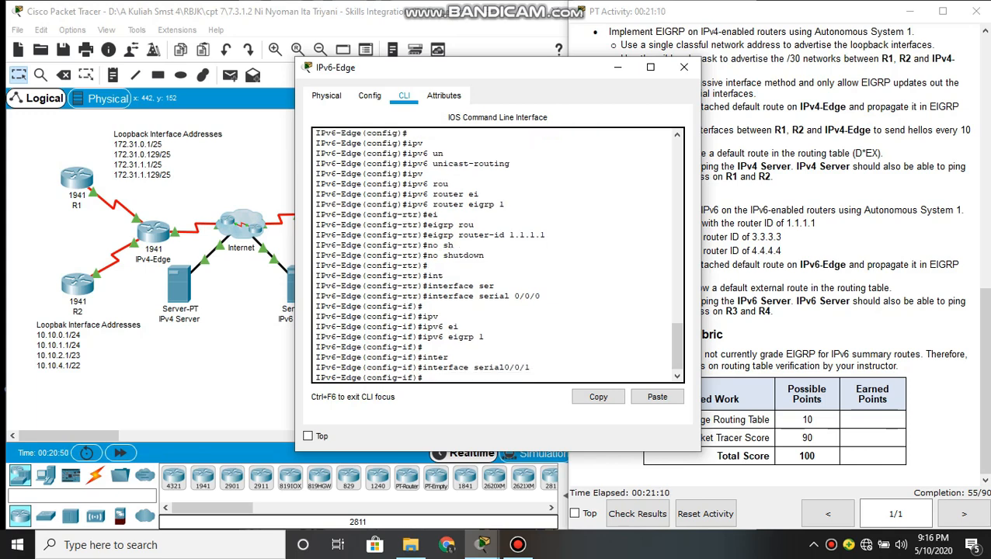
# Enable EIGRP for IPv6 Autonomous System 1 on IPv6-Edge's serial 0/0/1 interface with ipv6 eigrp 1
pyautogui.write('ipv')
pyautogui.press('Tab')
pyautogui.write('ei')
pyautogui.press('Tab')
pyautogui.write('1')
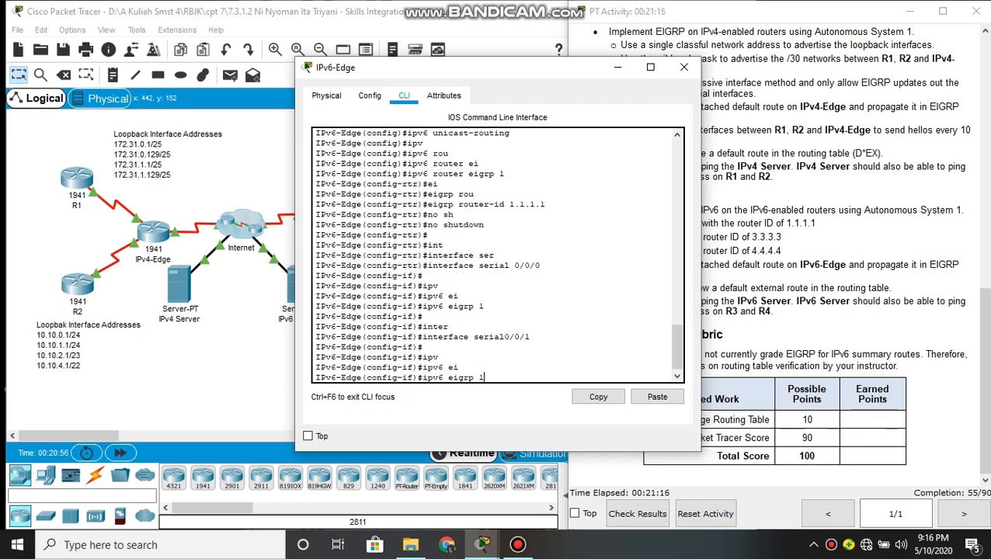
pyautogui.press('Return')
pyautogui.press('Return')
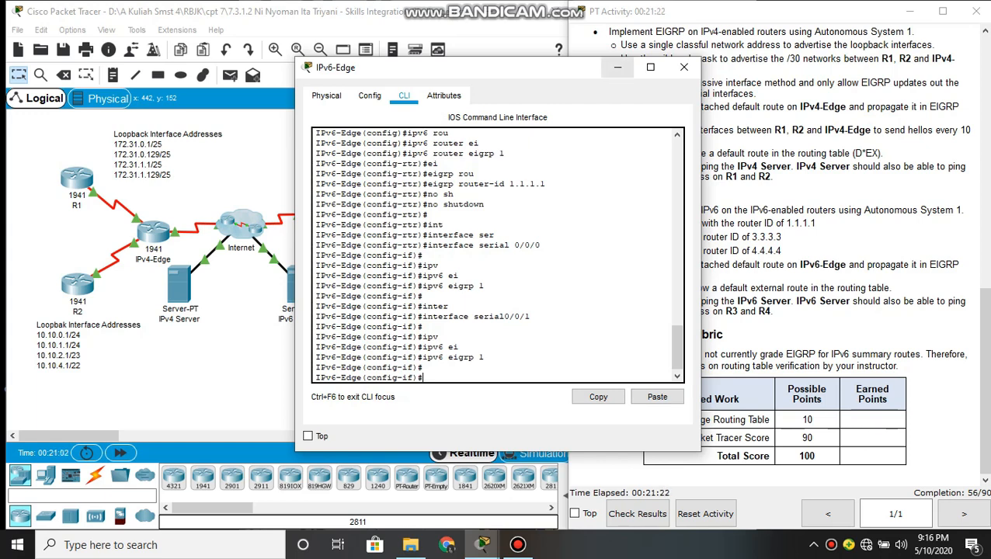
# Put IPv6-Edge's window away, open router R3's command line and enter global configuration mode
pyautogui.click(617, 67)
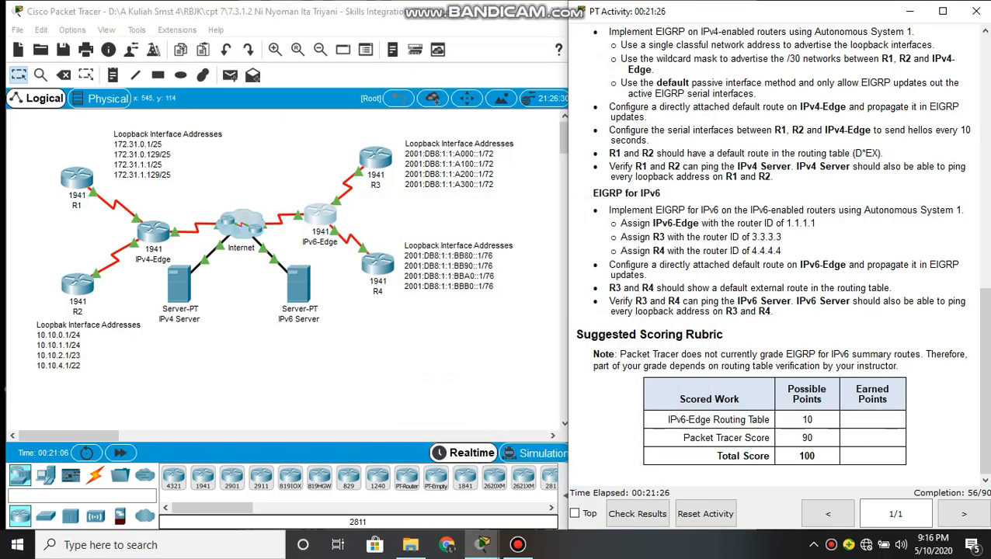
pyautogui.click(375, 157)
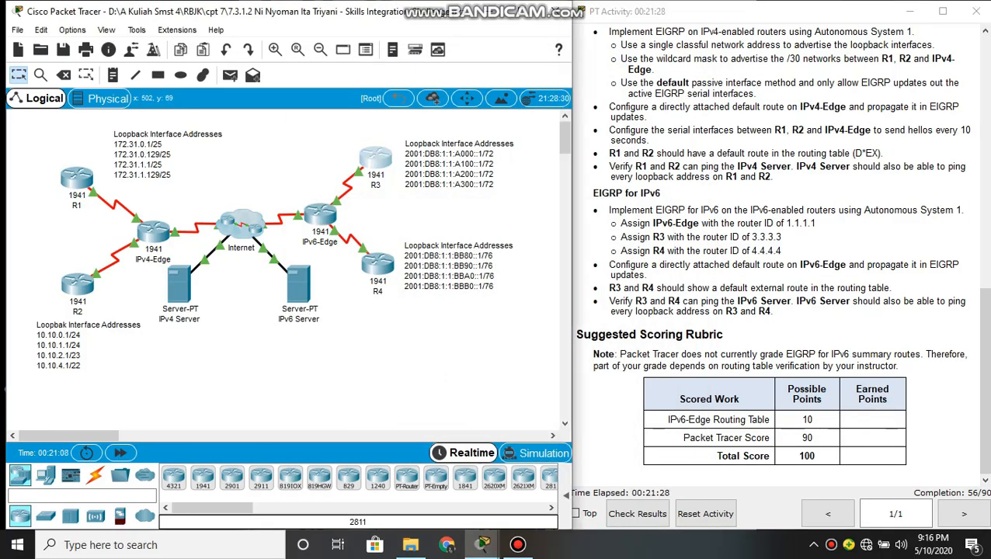
pyautogui.click(403, 95)
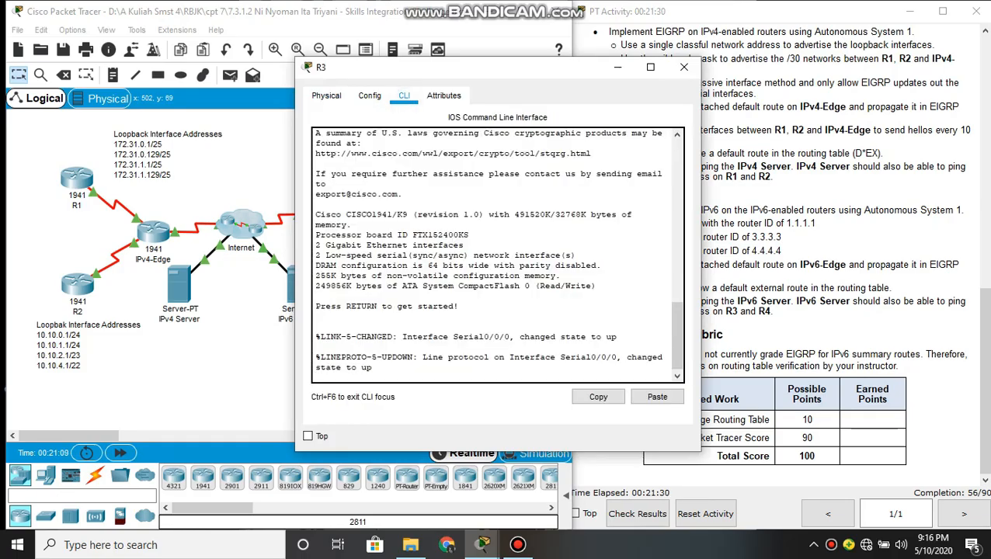
pyautogui.press('Return')
pyautogui.write('ena')
pyautogui.press('Return')
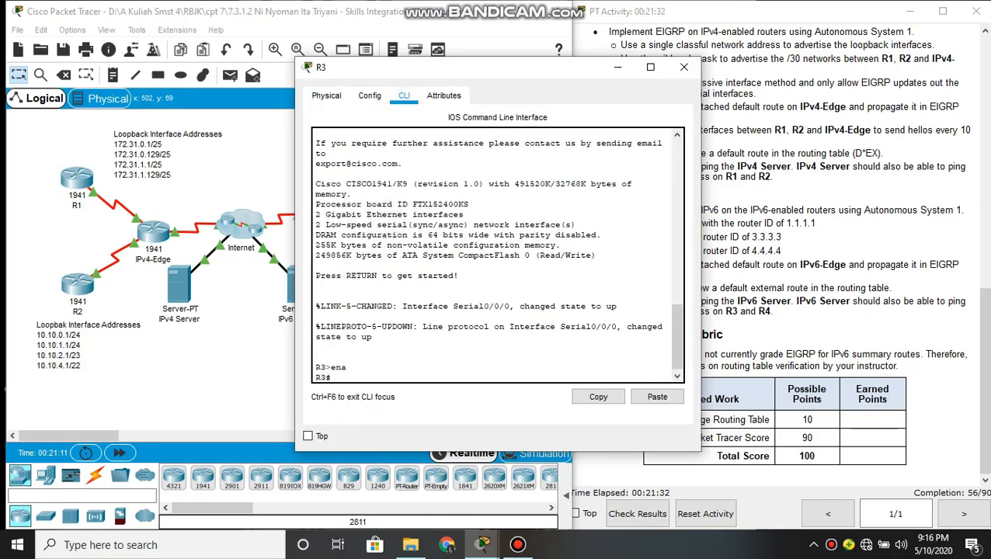
pyautogui.write('conf t')
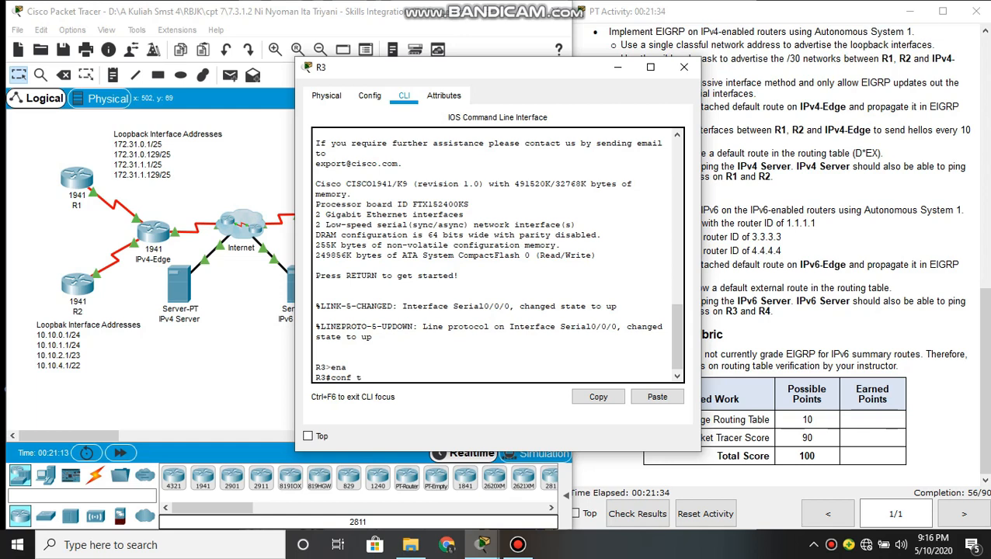
pyautogui.press('Return')
pyautogui.press('Return')
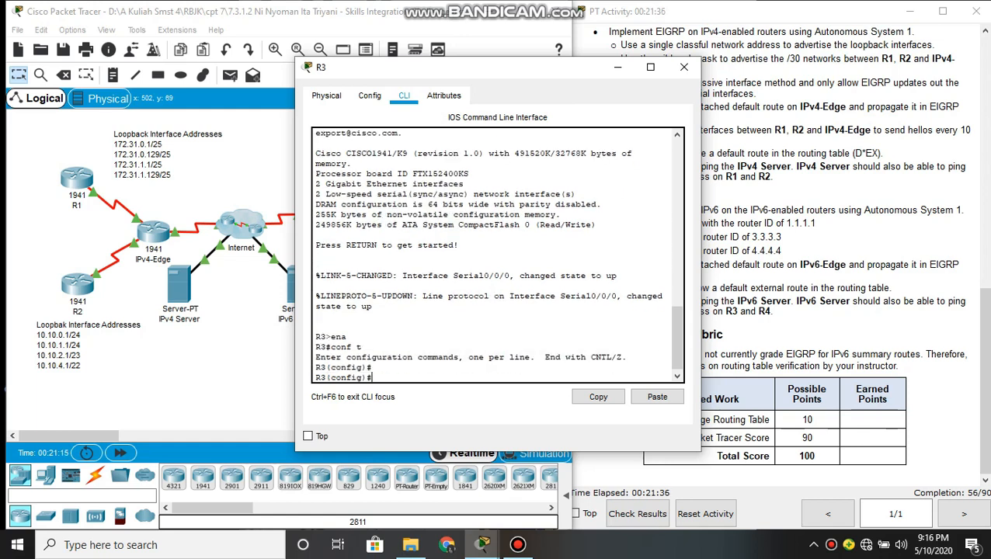
# Enable IPv6 routing on R3 with ipv6 unicast-routing
pyautogui.write('ipv')
pyautogui.press('Tab')
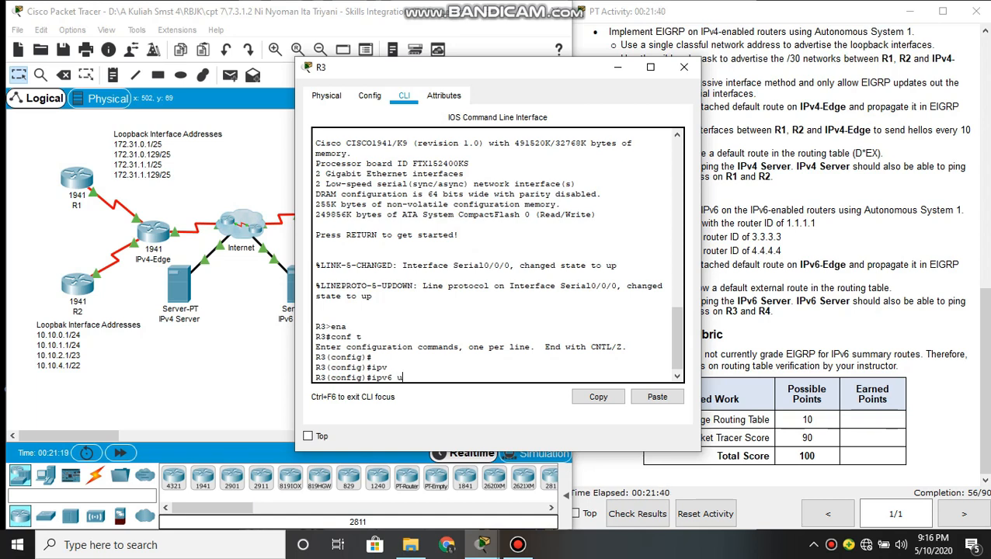
pyautogui.write('un')
pyautogui.press('Tab')
pyautogui.press('Return')
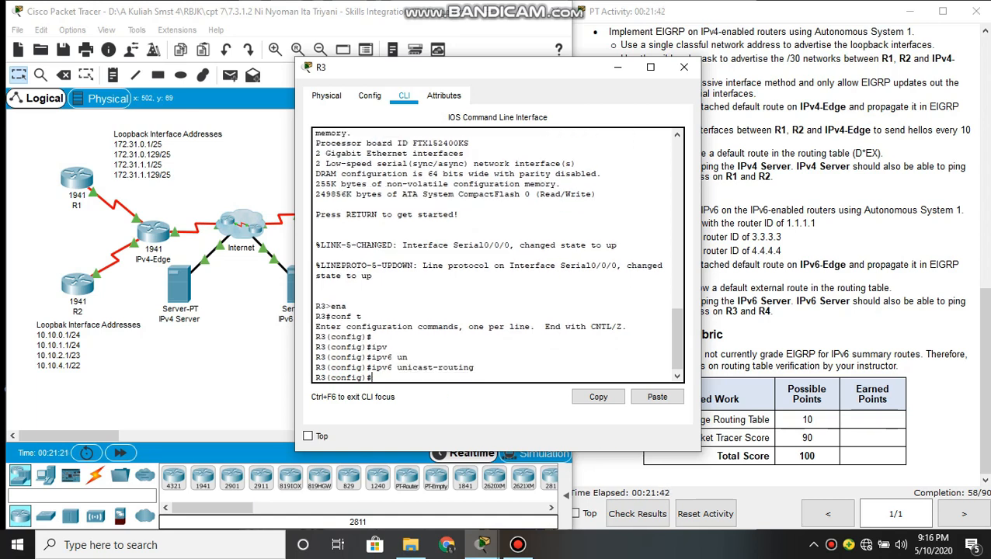
# Start the EIGRP for IPv6 process on R3 for Autonomous System 1 with ipv6 router eigrp 1
pyautogui.write('ipv')
pyautogui.press('Tab')
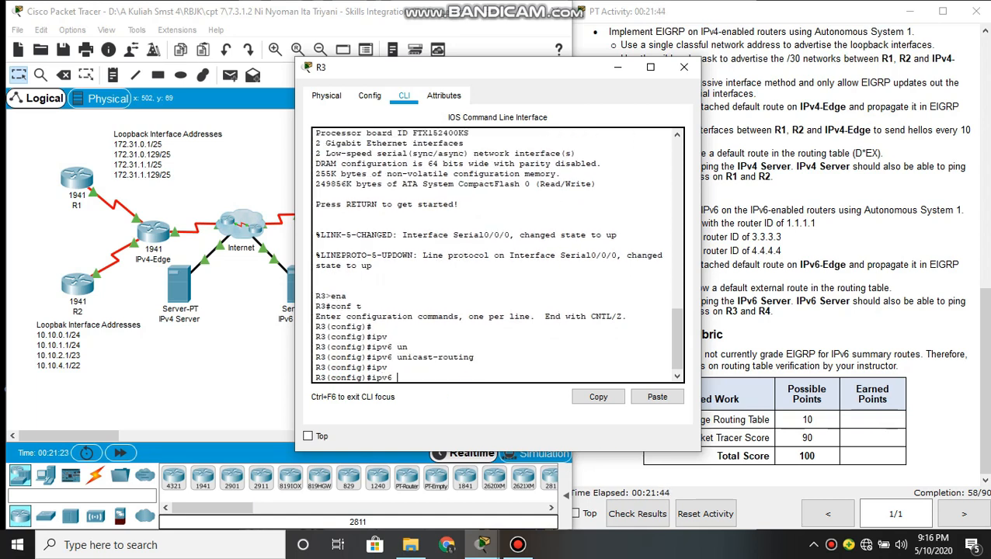
pyautogui.write('rou')
pyautogui.press('Tab')
pyautogui.write('ter')
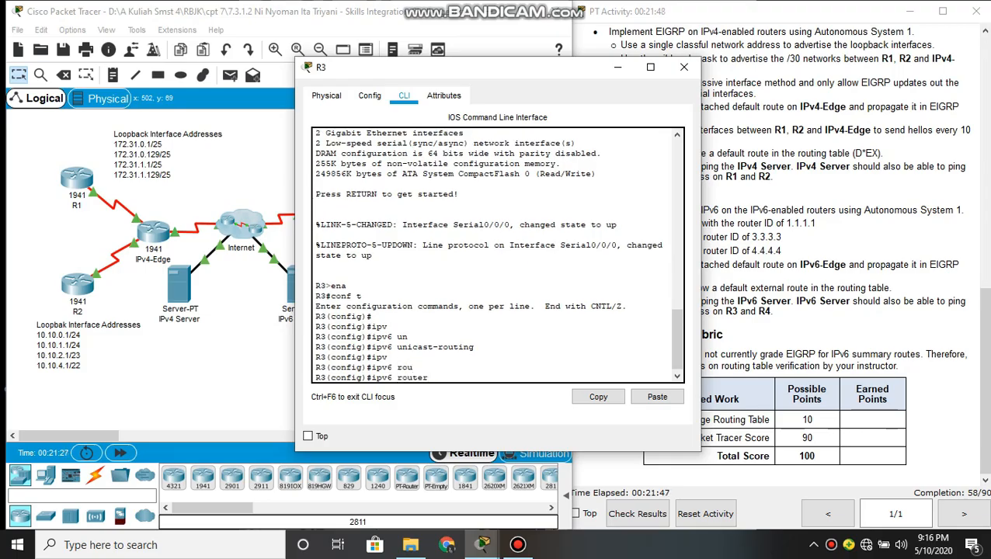
pyautogui.write(' ei')
pyautogui.press('Tab')
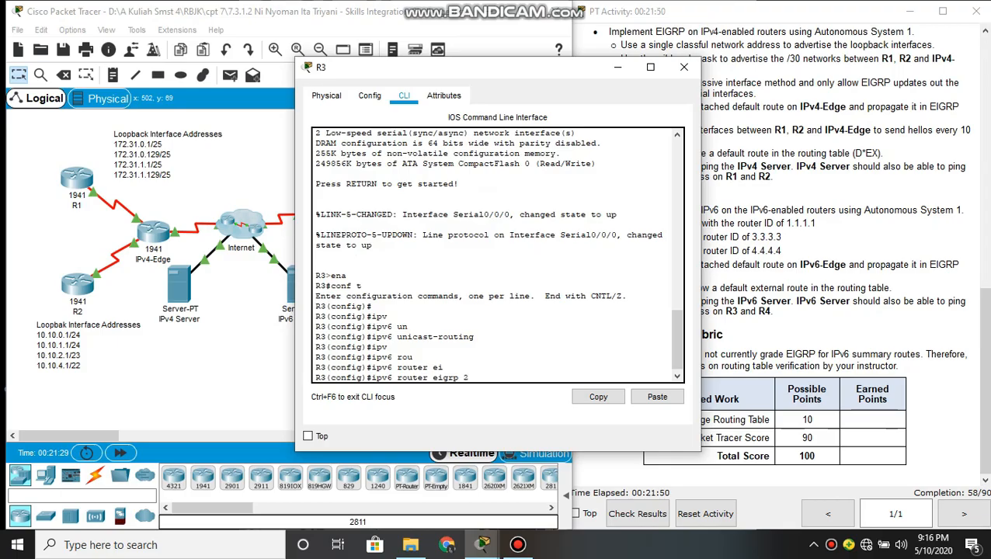
pyautogui.write('1')
pyautogui.press('Return')
# Assign R3 the EIGRP router ID 3.3.3.3
pyautogui.write('ei')
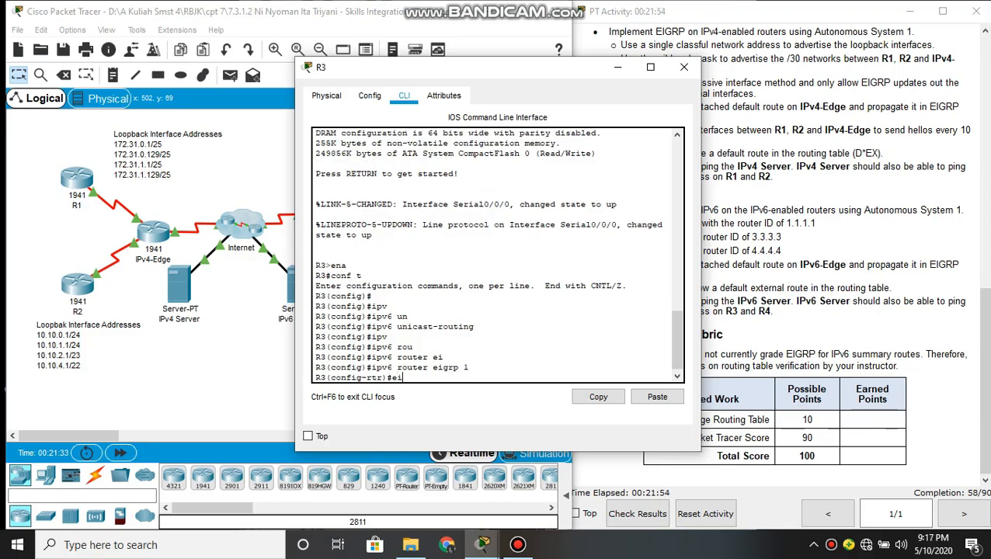
pyautogui.press('Tab')
pyautogui.write('rou')
pyautogui.press('Tab')
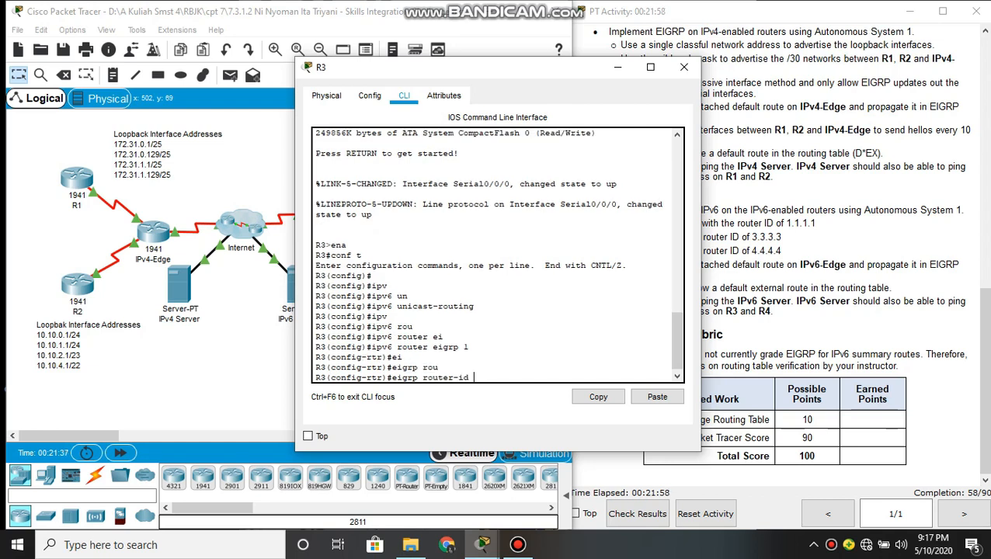
pyautogui.write('3.3.3.3')
pyautogui.press('Return')
# Activate R3's EIGRP for IPv6 process with no shutdown
pyautogui.write('no sh')
pyautogui.press('Tab')
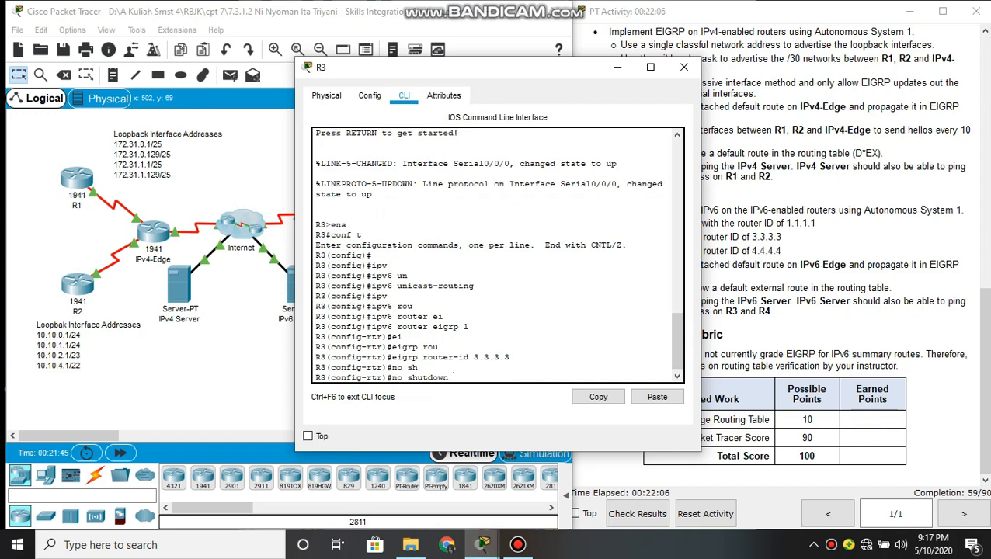
pyautogui.press('Return')
pyautogui.press('Return')
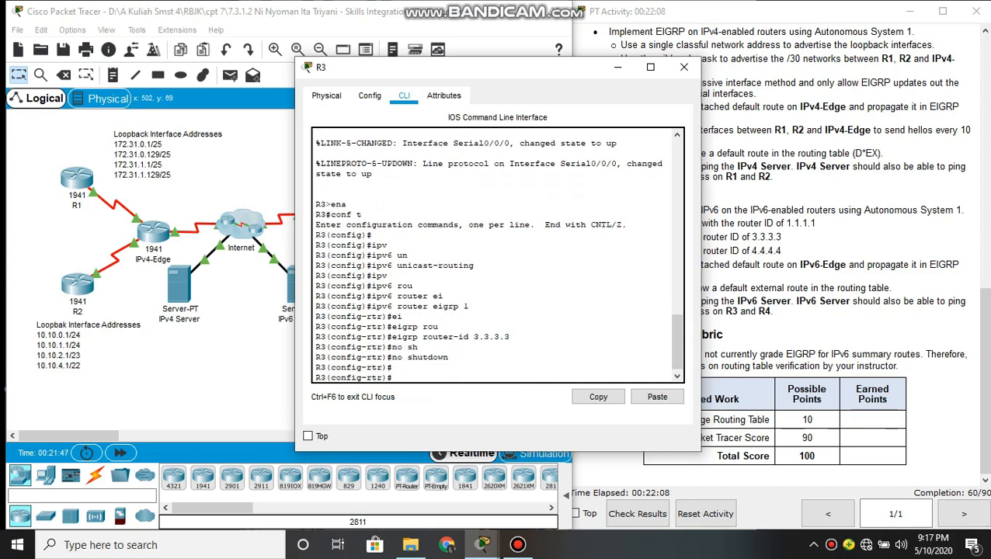
# Enter interface configuration mode for loopback 0 on R3
pyautogui.write('int')
pyautogui.press('Tab')
pyautogui.write('erface')
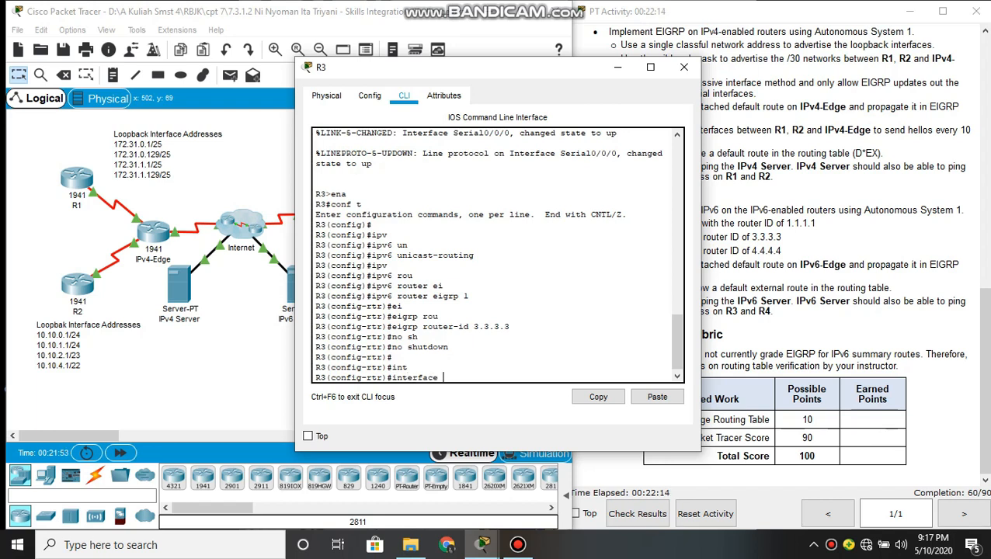
pyautogui.write(' llo')
pyautogui.press('Tab')
pyautogui.press('BackSpace')
pyautogui.press('BackSpace')
pyautogui.write('oop')
pyautogui.press('Tab')
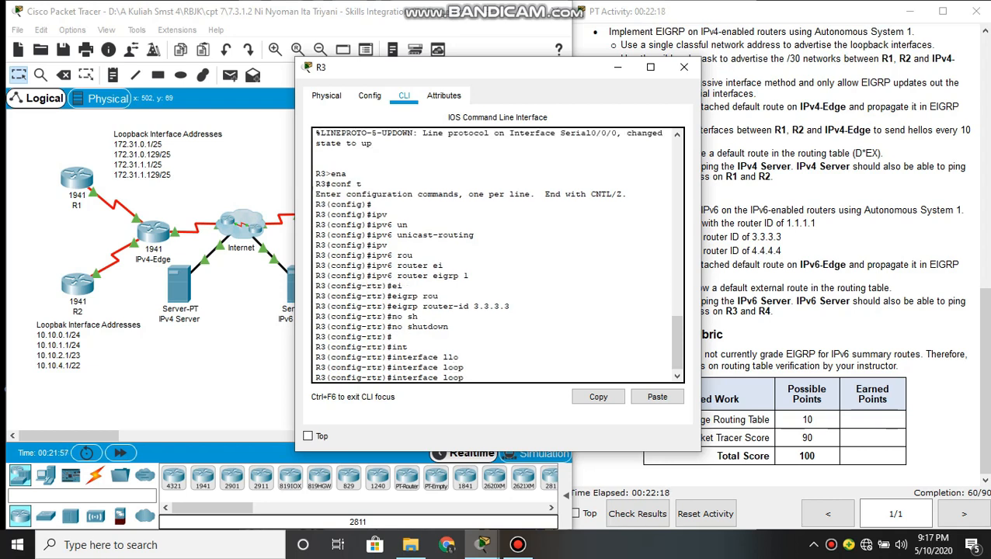
pyautogui.write('back 0')
pyautogui.press('Return')
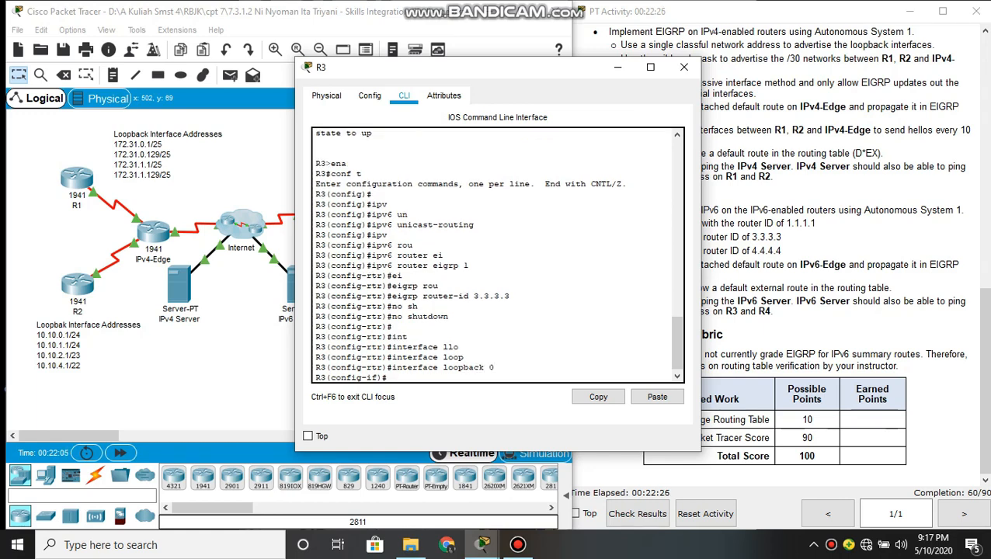
# Enable EIGRP for IPv6 Autonomous System 1 on R3's loopback 0 interface with ipv6 eigrp 1
pyautogui.write('op')
pyautogui.press('Tab')
pyautogui.press('BackSpace')
pyautogui.press('BackSpace')
pyautogui.write('ip')
pyautogui.press('Tab')
pyautogui.write('v')
pyautogui.press('Tab')
pyautogui.write('6 eigrp 1')
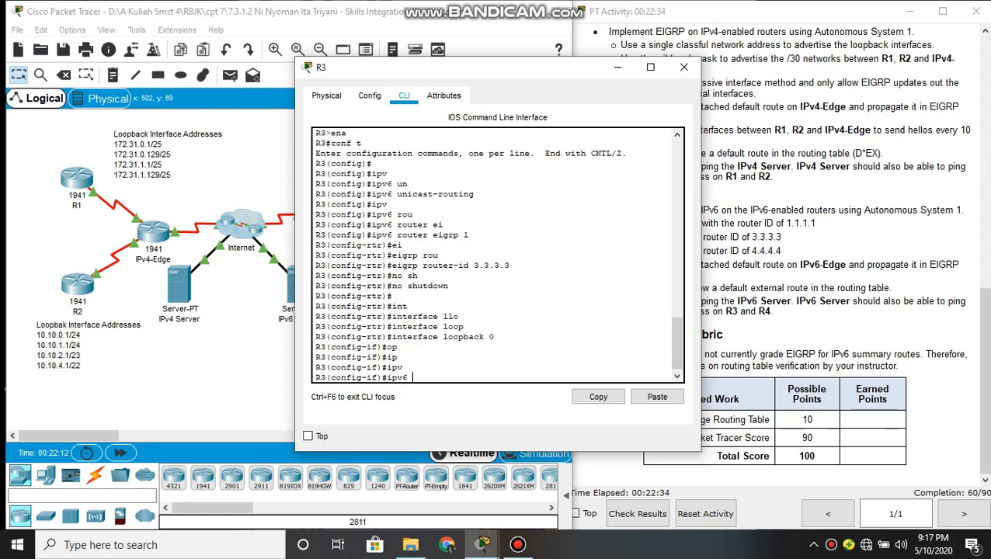
pyautogui.press('Tab')
pyautogui.write('1')
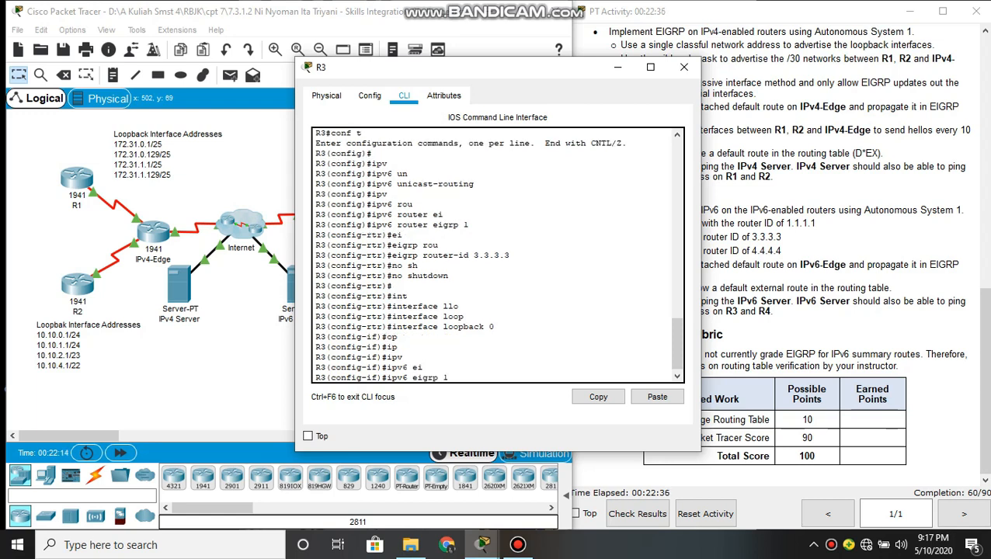
pyautogui.press('Return')
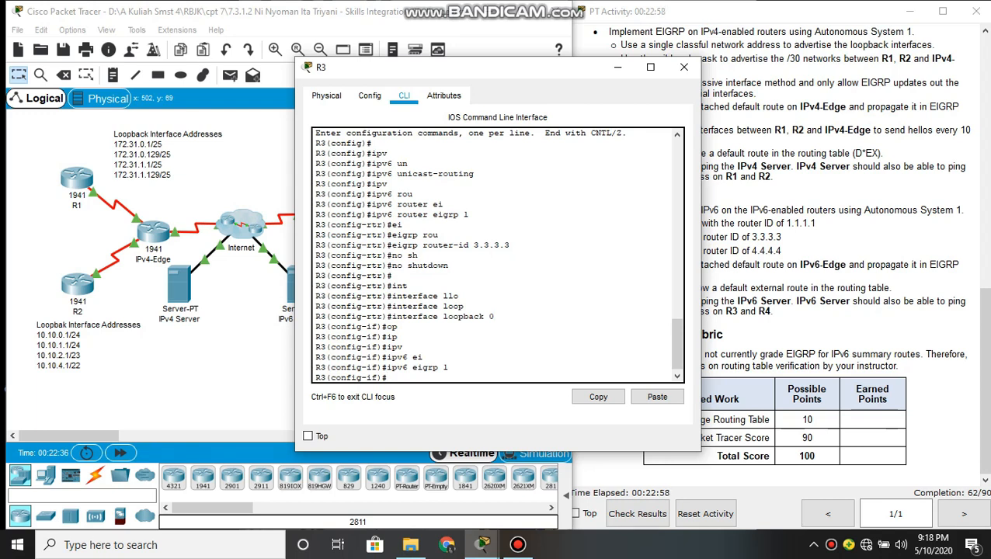
# Enable EIGRP for IPv6 Autonomous System 1 on R3's loopback 1 interface with ipv6 eigrp 1
pyautogui.press('Up')
pyautogui.press('Up')
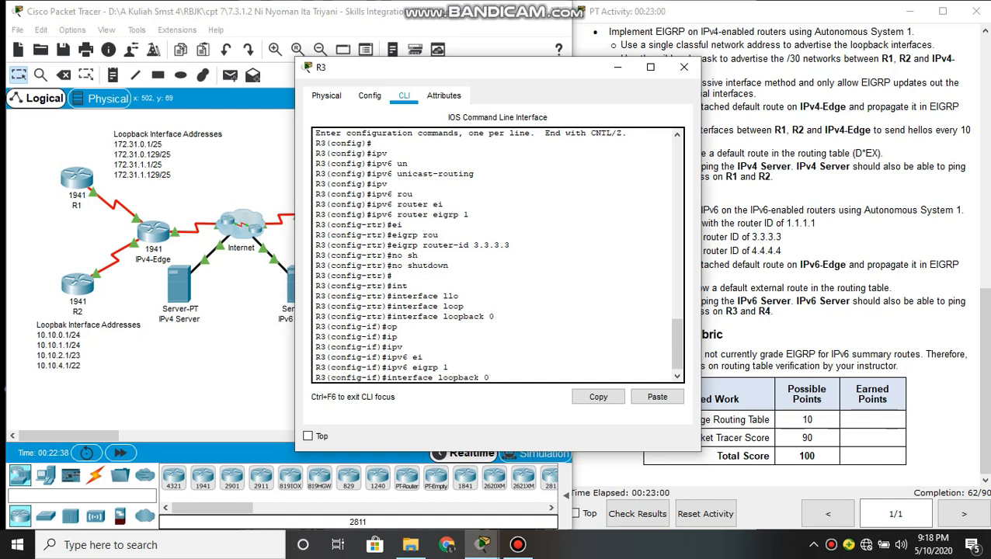
pyautogui.write('1')
pyautogui.press('Return')
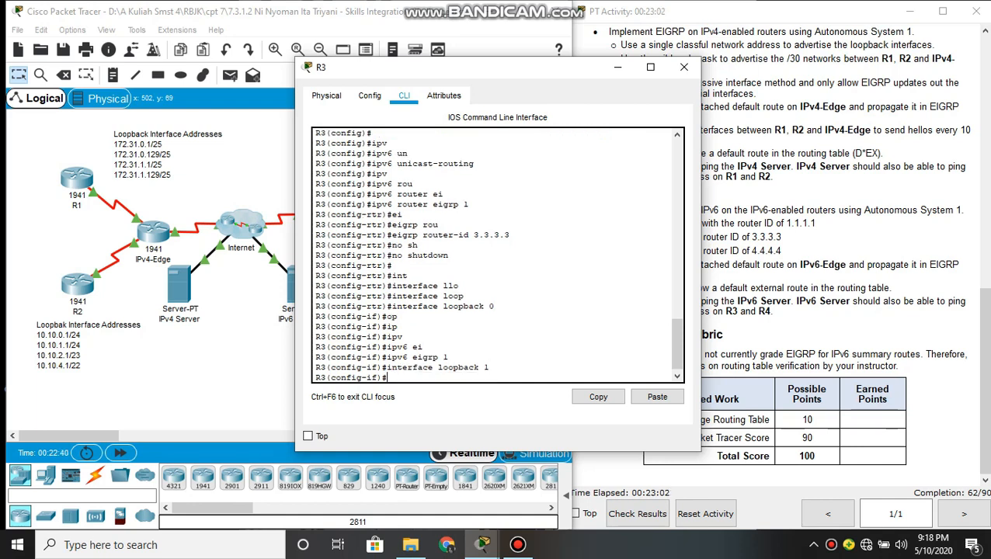
pyautogui.press('Up')
# Enable EIGRP for IPv6 Autonomous System 1 on R3's loopback 2 interface with ipv6 eigrp 1
pyautogui.press('Up')
pyautogui.press('Return')
pyautogui.press('Up')
pyautogui.press('Up')
pyautogui.press('Up')
pyautogui.press('Up')
pyautogui.press('BackSpace')
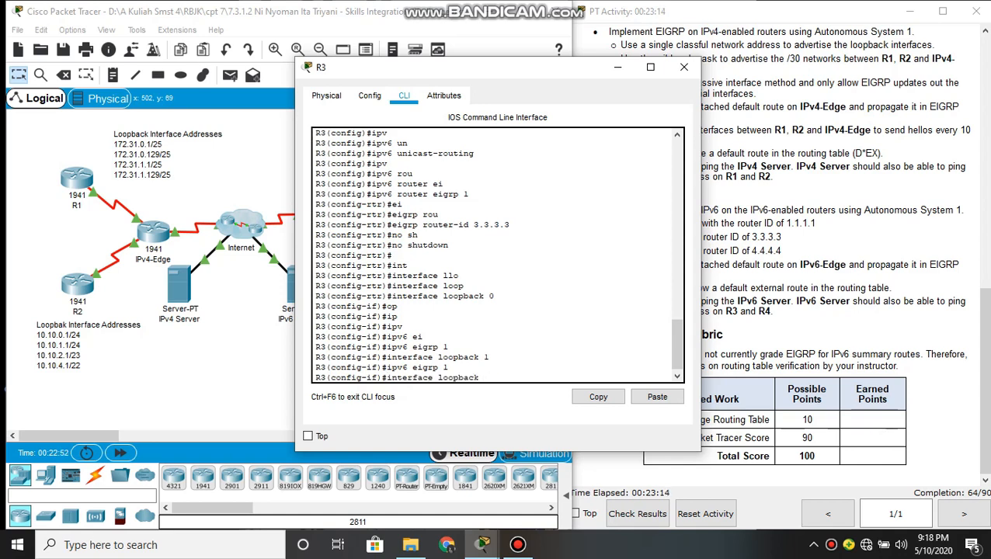
pyautogui.write('2')
pyautogui.press('Return')
pyautogui.press('Up')
pyautogui.press('Up')
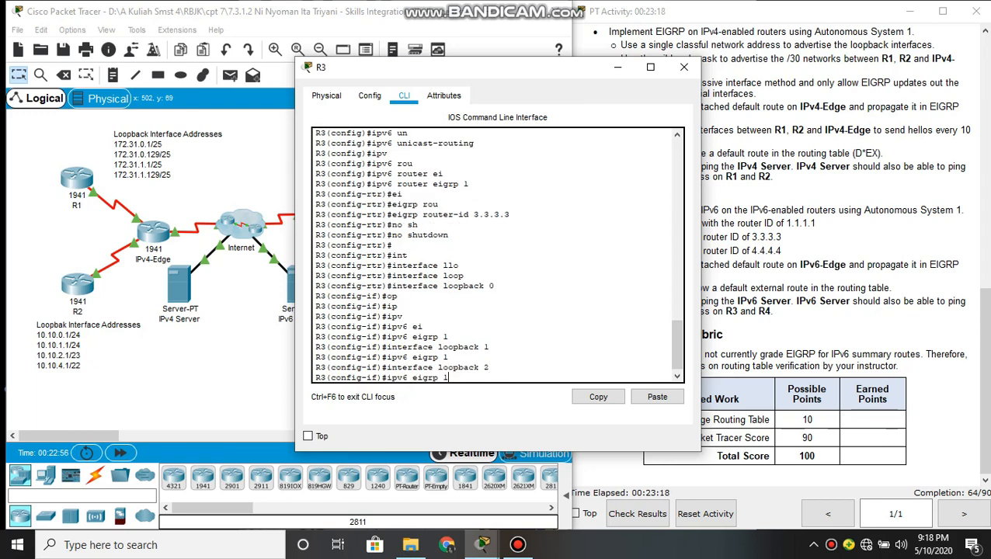
pyautogui.press('Return')
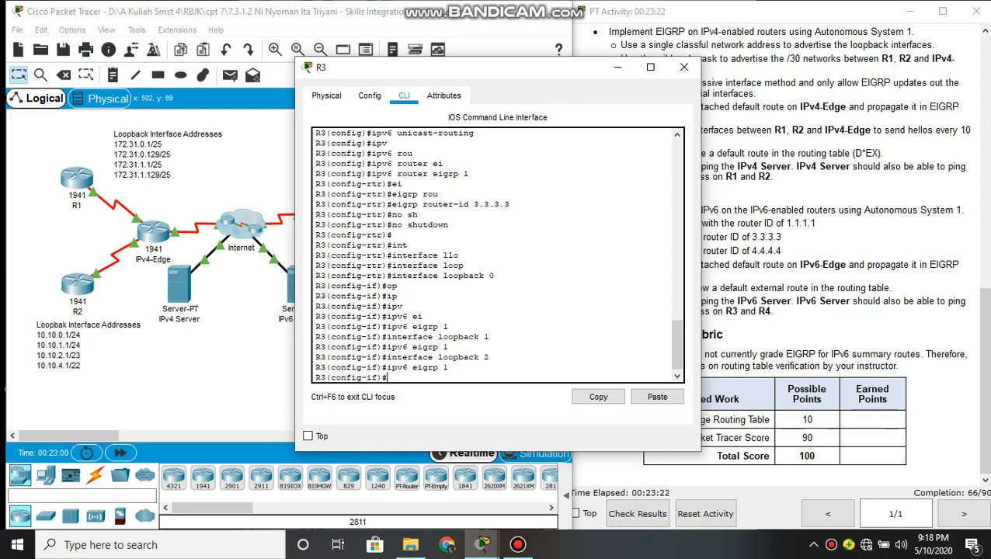
# Enable EIGRP for IPv6 Autonomous System 1 on R3's loopback 3 interface with ipv6 eigrp 1
pyautogui.press('Up')
pyautogui.press('Up')
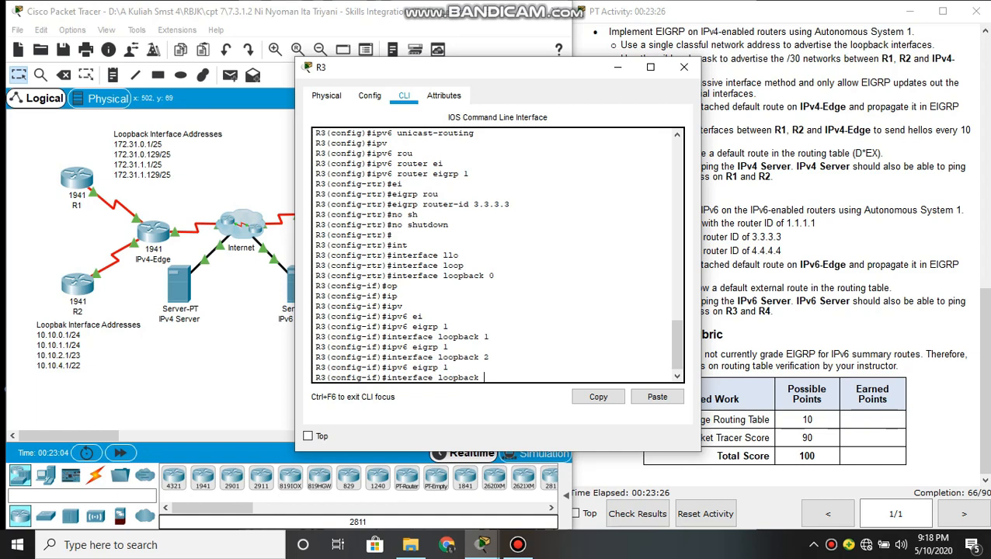
pyautogui.write('3')
pyautogui.press('Return')
pyautogui.press('Up')
pyautogui.press('Up')
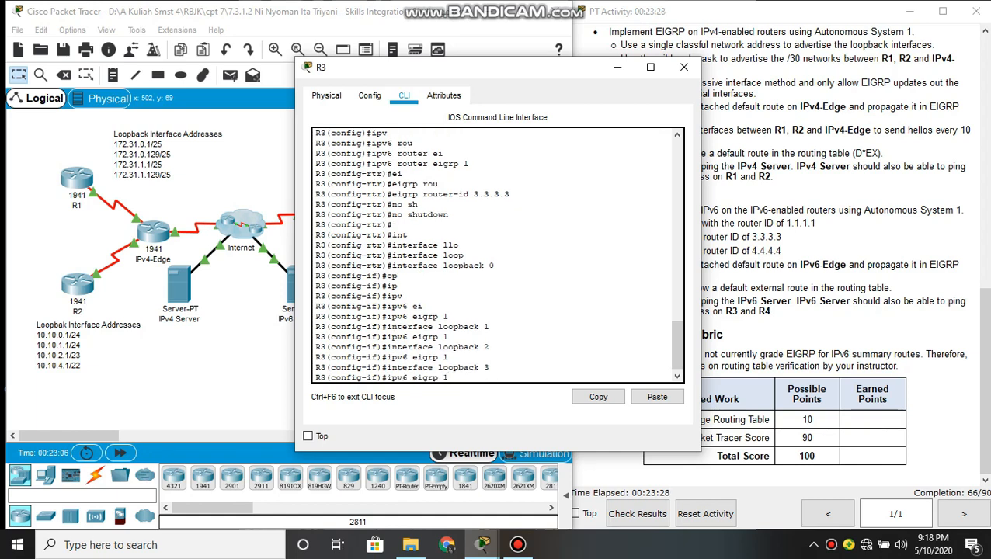
pyautogui.press('Return')
pyautogui.press('Return')
pyautogui.press('Return')
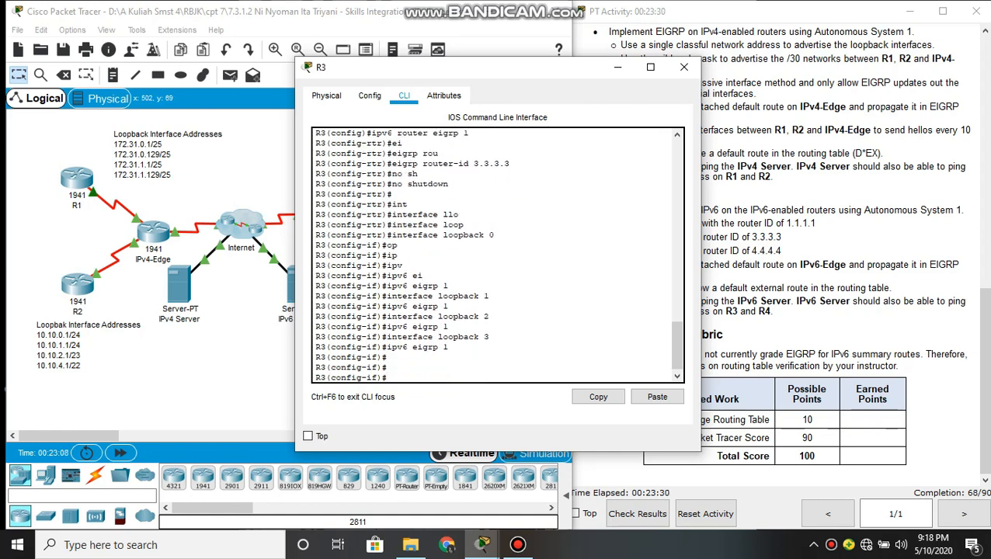
# Enter interface configuration mode for serial0/0/0 on R3
pyautogui.write('int')
pyautogui.press('Tab')
pyautogui.write('ere')
pyautogui.press('BackSpace')
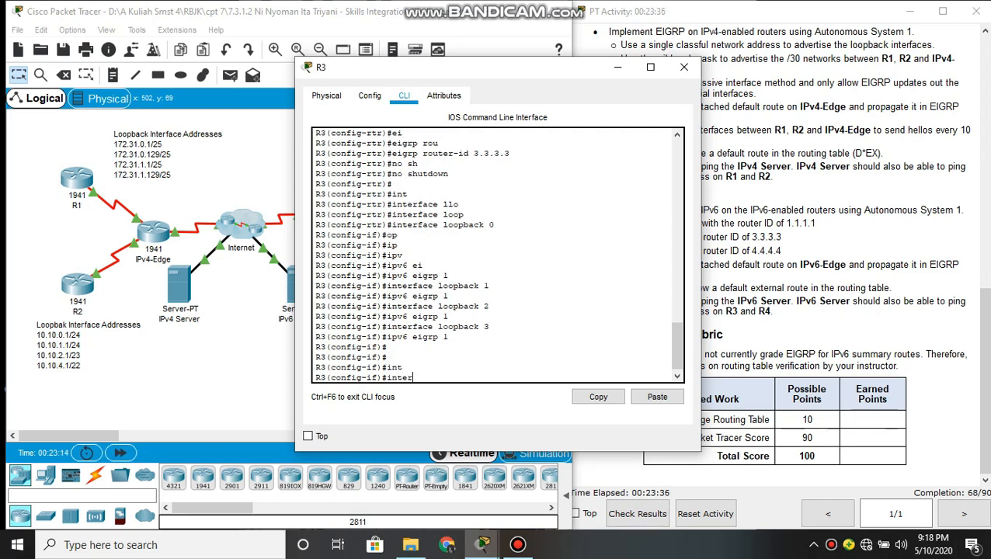
pyautogui.write('face serial0/0/0')
pyautogui.press('Return')
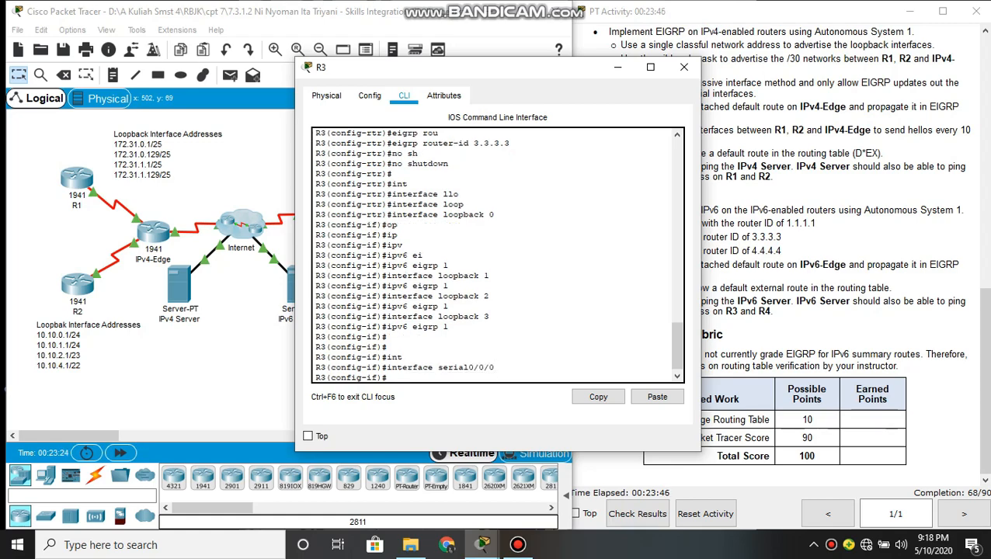
# Enable EIGRP for IPv6 Autonomous System 1 on R3's serial0/0/0 interface with ipv6 eigrp 1
pyautogui.write('ipv')
pyautogui.press('Tab')
pyautogui.write('6 ')
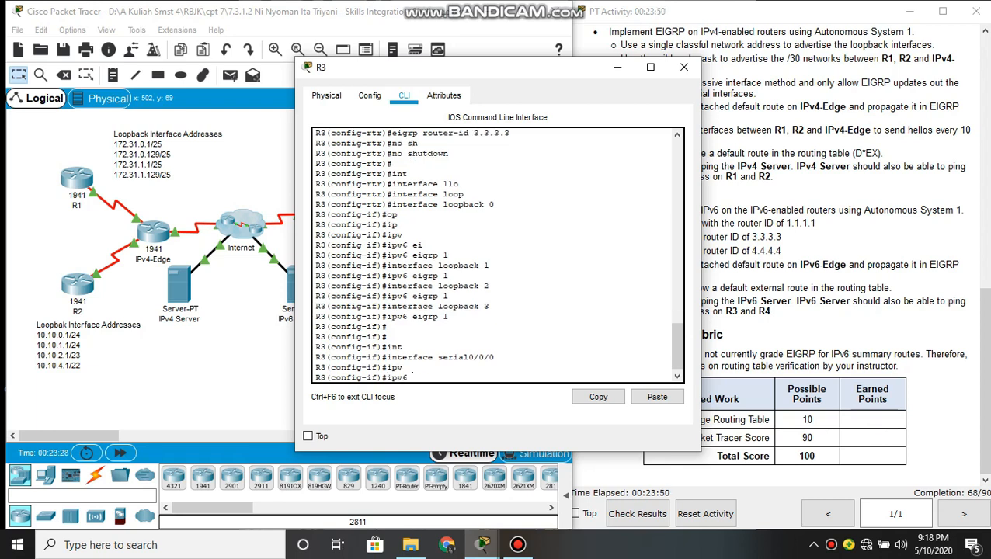
pyautogui.write('ei')
pyautogui.press('Tab')
pyautogui.write('1')
pyautogui.press('Return')
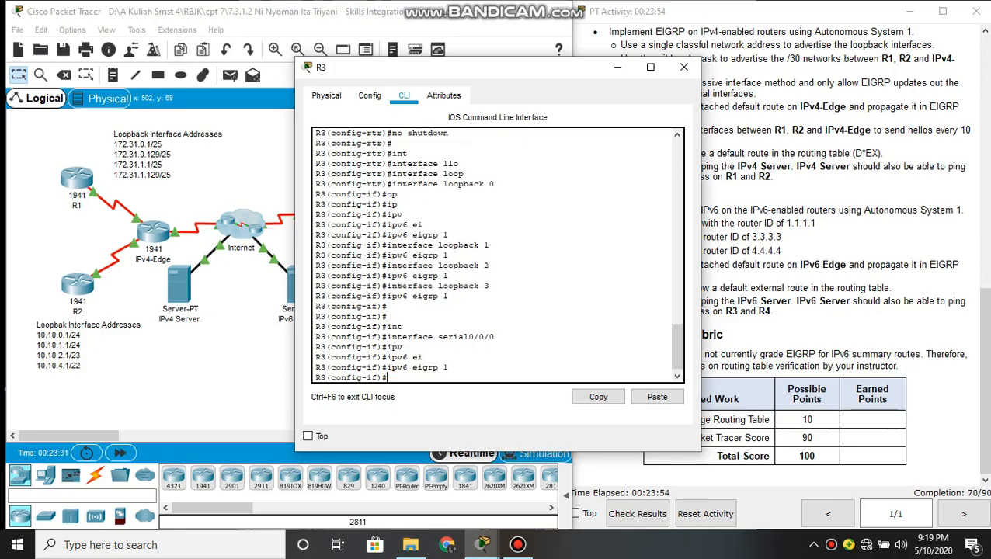
pyautogui.press('Return')
pyautogui.press('Return')
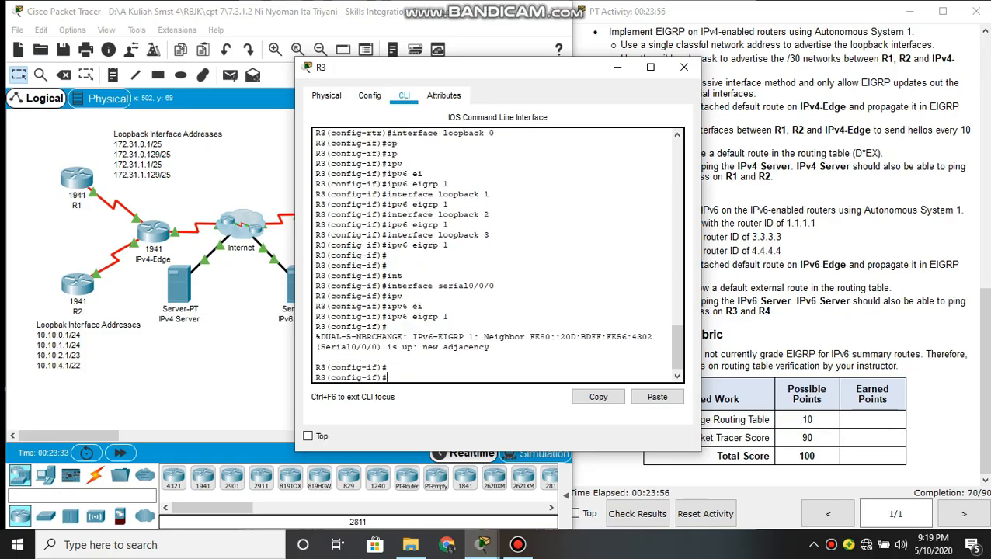
# Put R3's window away, open router R4's command line and enter global configuration mode with ena and conf t
pyautogui.click(617, 70)
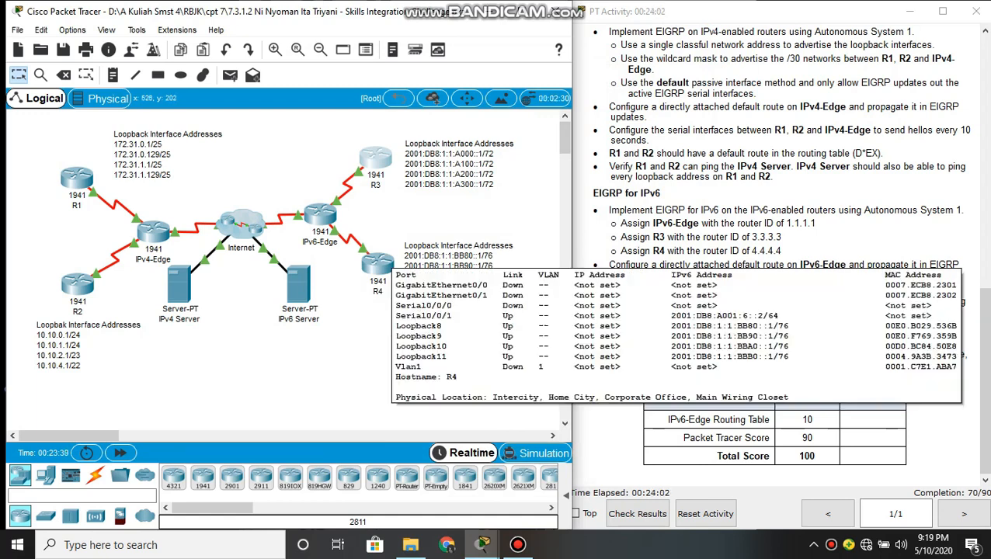
pyautogui.click(379, 264)
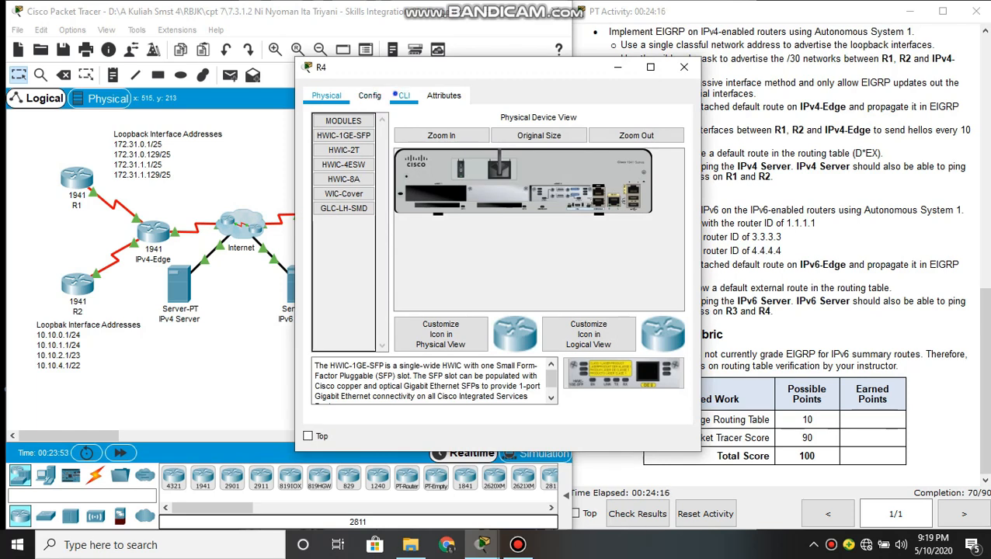
pyautogui.click(403, 95)
pyautogui.press('Return')
pyautogui.write('ena')
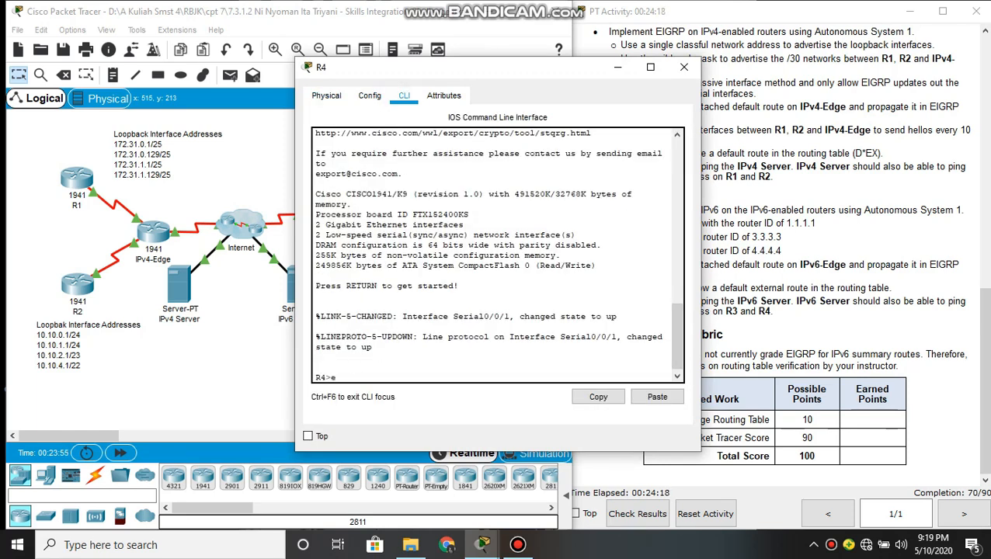
pyautogui.press('Return')
pyautogui.write('conf t')
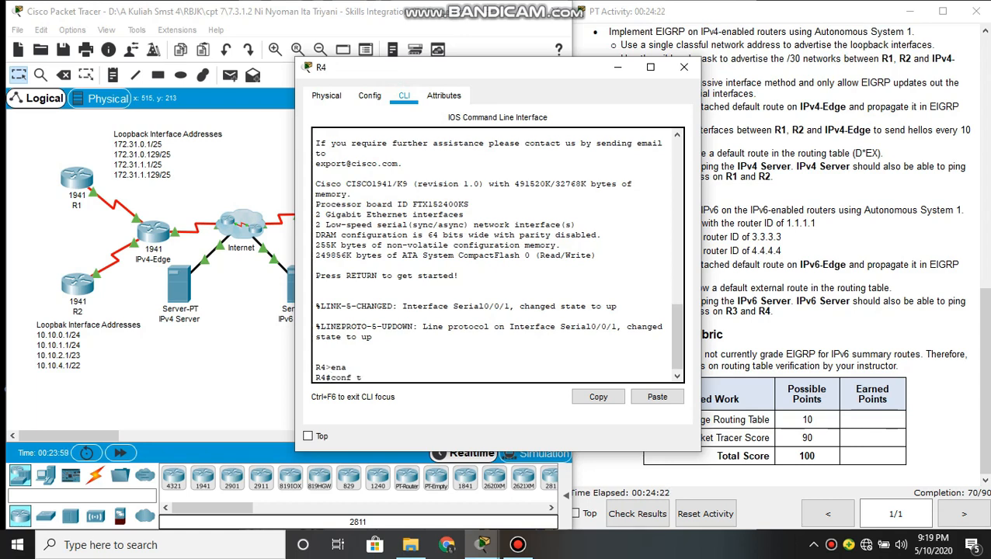
pyautogui.press('Return')
pyautogui.press('Return')
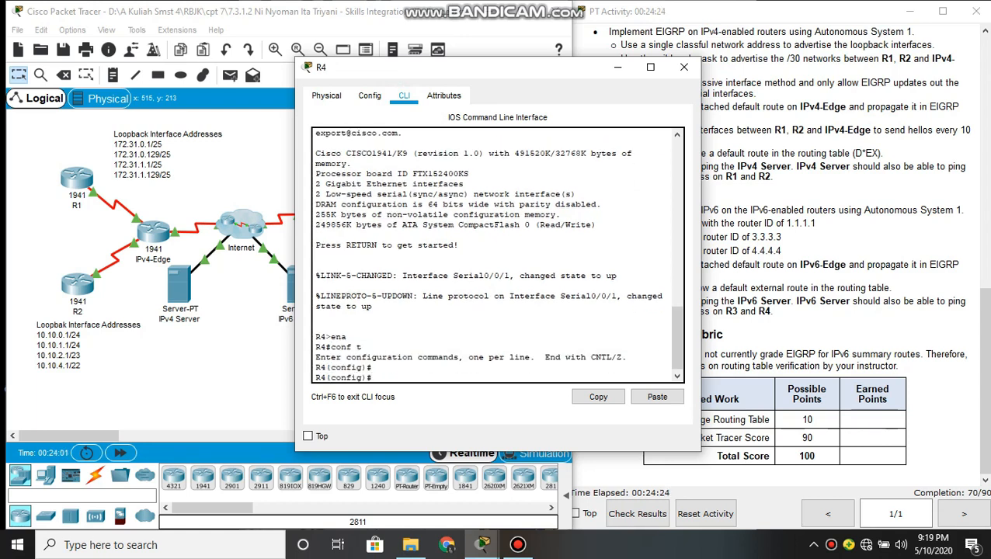
# Enable IPv6 routing on R4 with ipv6 unicast-routing
pyautogui.write('ipv')
pyautogui.press('Tab')
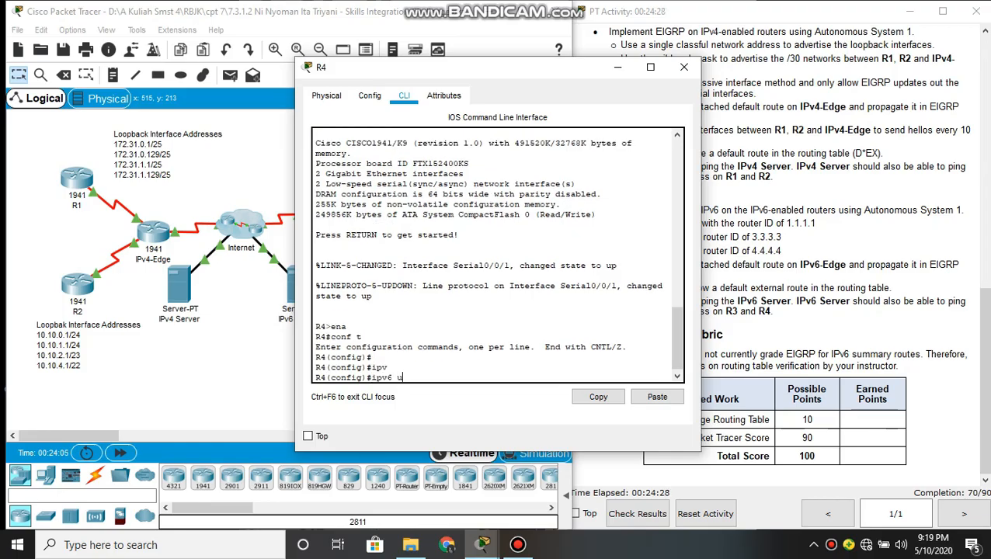
pyautogui.write('unicast-routing')
pyautogui.press('Tab')
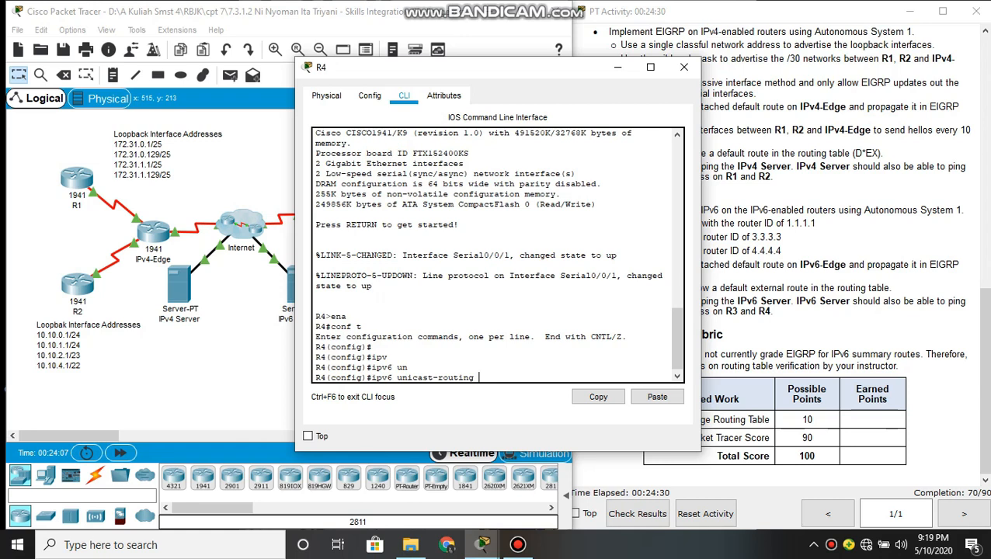
pyautogui.press('Return')
# Create the EIGRP for IPv6 process for Autonomous System 1 on R4 with ipv6 router eigrp 1
pyautogui.write('ip')
pyautogui.press('Tab')
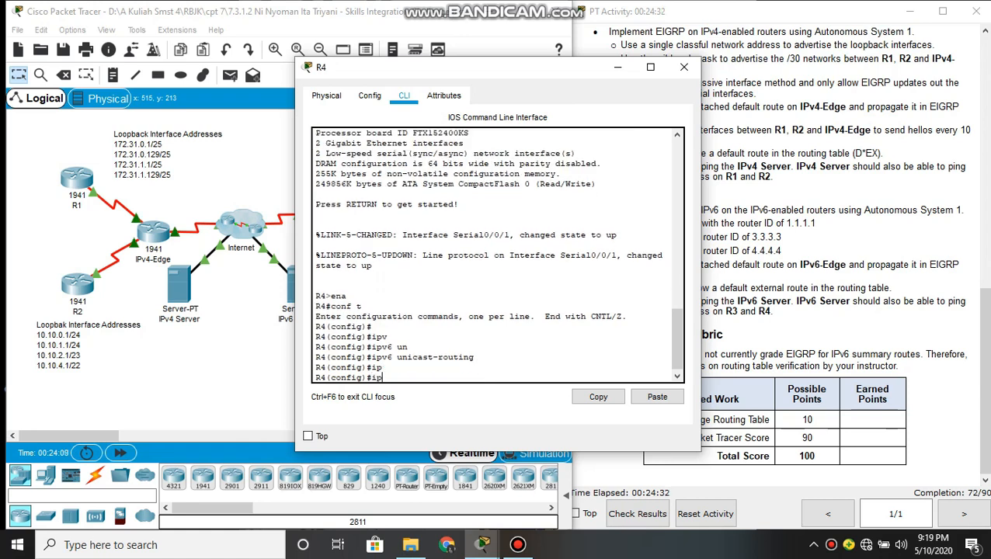
pyautogui.write('v')
pyautogui.press('Tab')
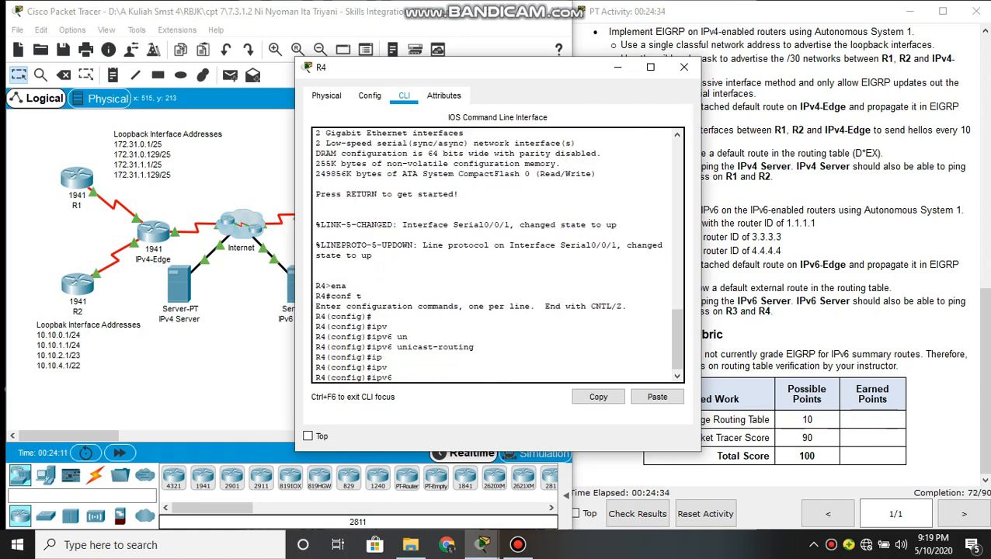
pyautogui.write('rou')
pyautogui.press('Tab')
pyautogui.write('ter')
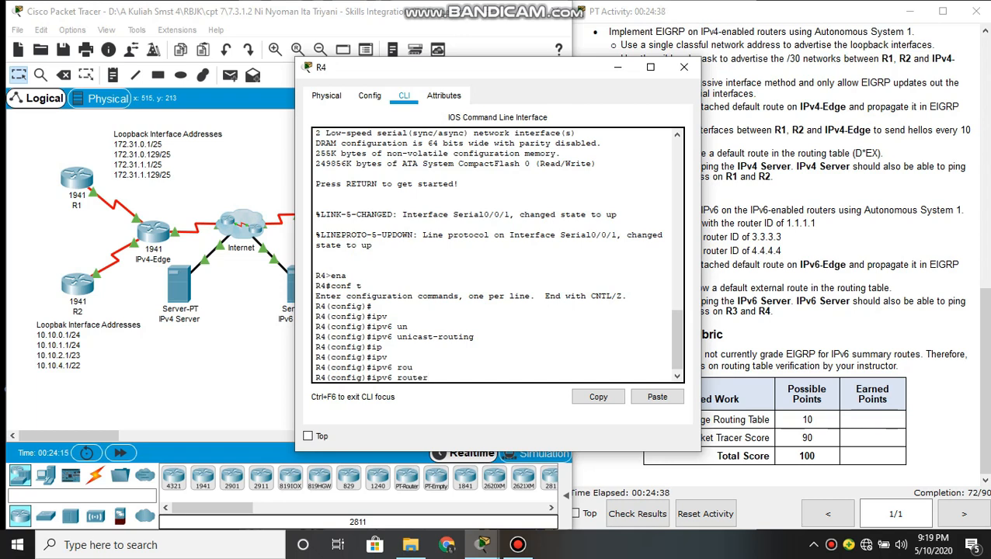
pyautogui.write(' ei')
pyautogui.press('Tab')
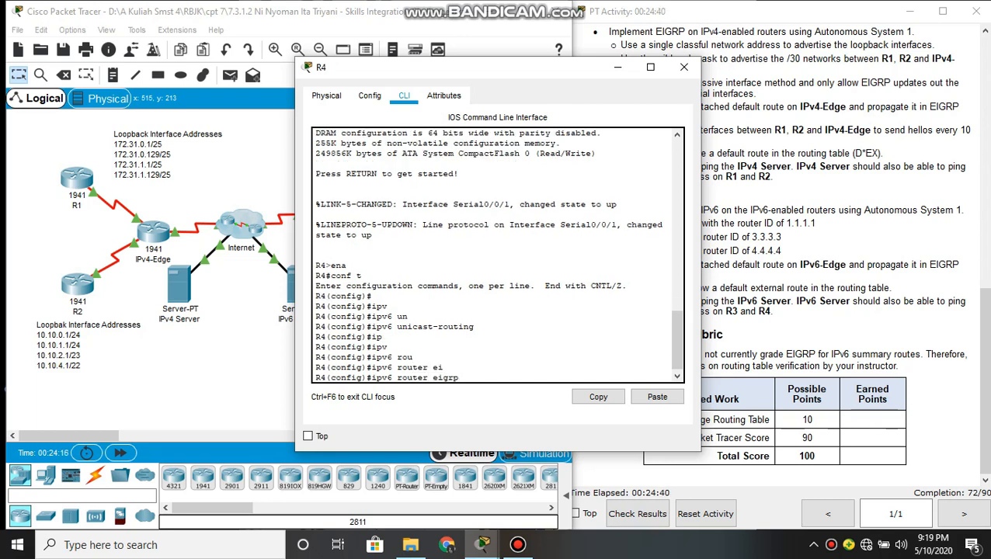
pyautogui.write('1')
pyautogui.press('Return')
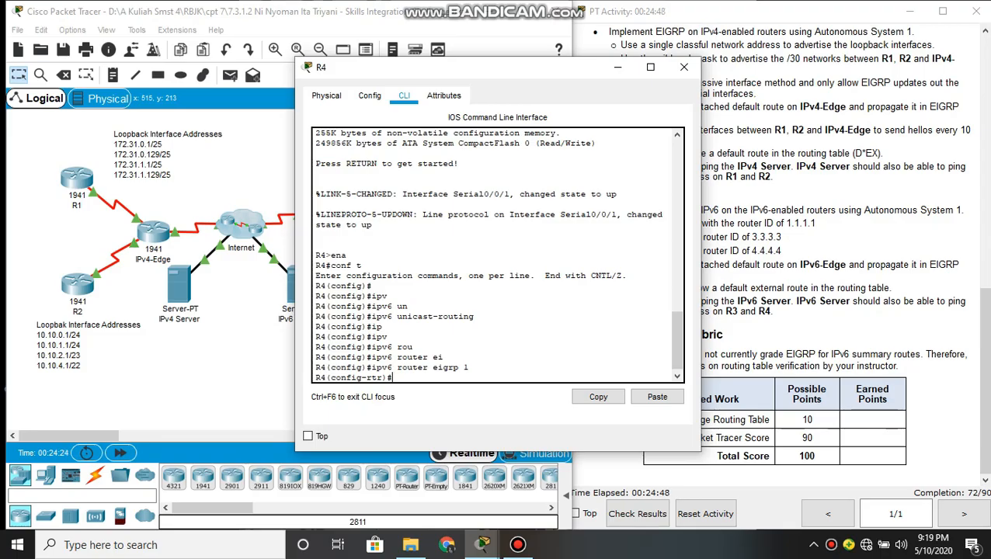
# Assign R4 the EIGRP router ID 4.4.4.4
pyautogui.write('ei')
pyautogui.press('Tab')
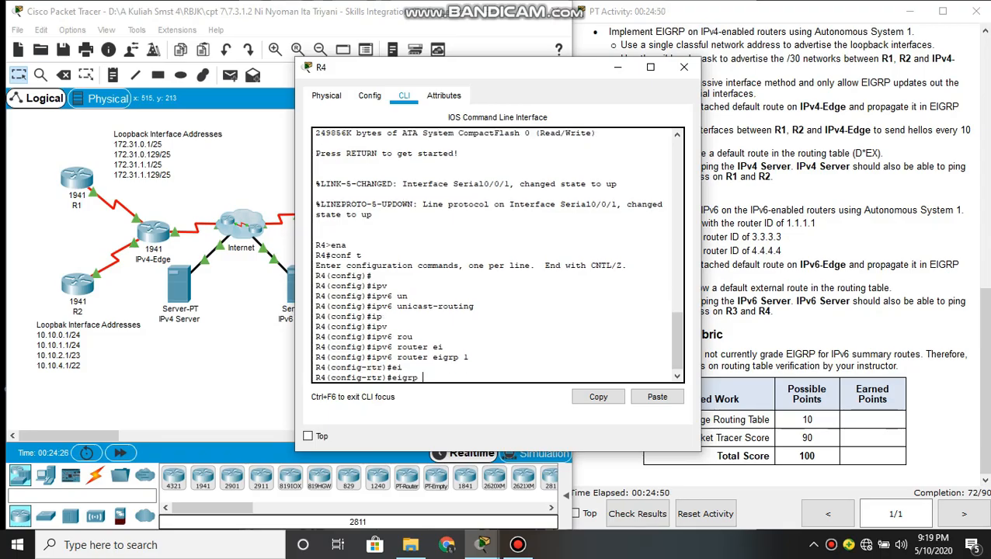
pyautogui.write('ro')
pyautogui.press('Tab')
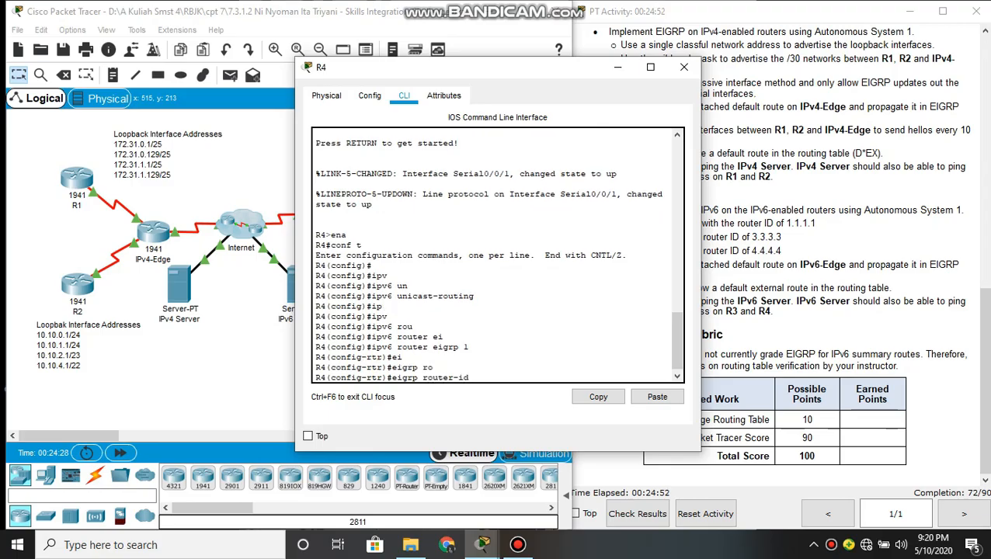
pyautogui.write('4.4.4.4')
pyautogui.press('Return')
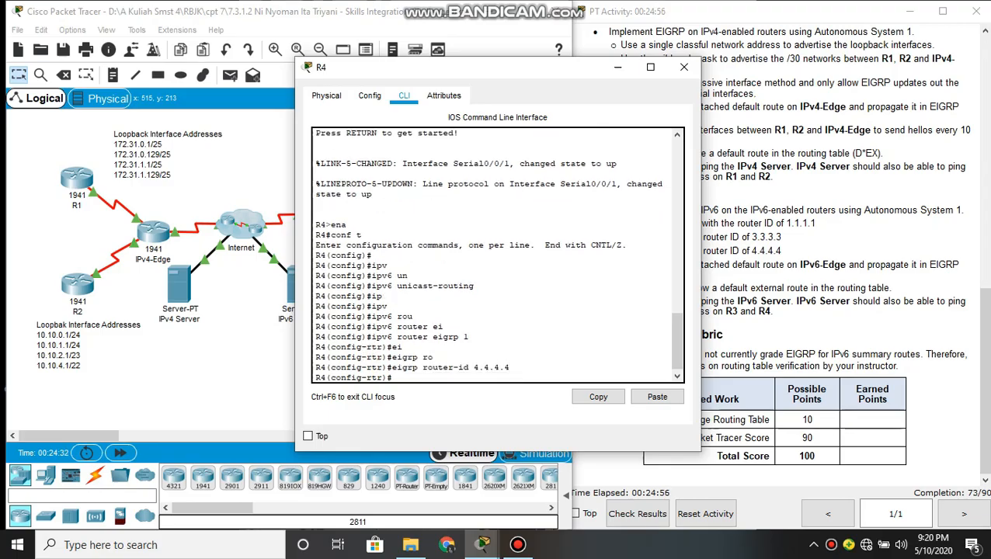
pyautogui.press('Return')
pyautogui.press('Return')
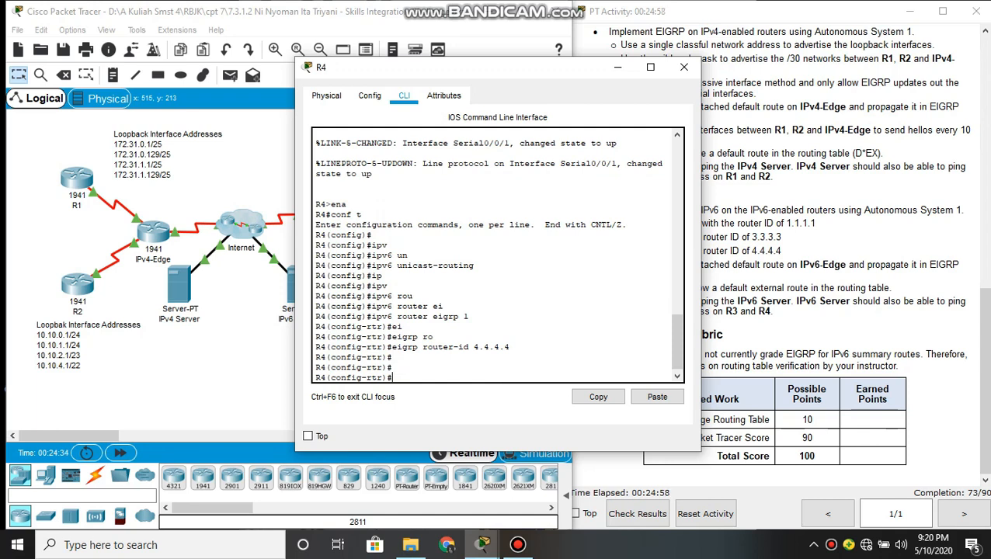
# Enter interface configuration mode for loopback 8 on R4
pyautogui.write('interface loopback')
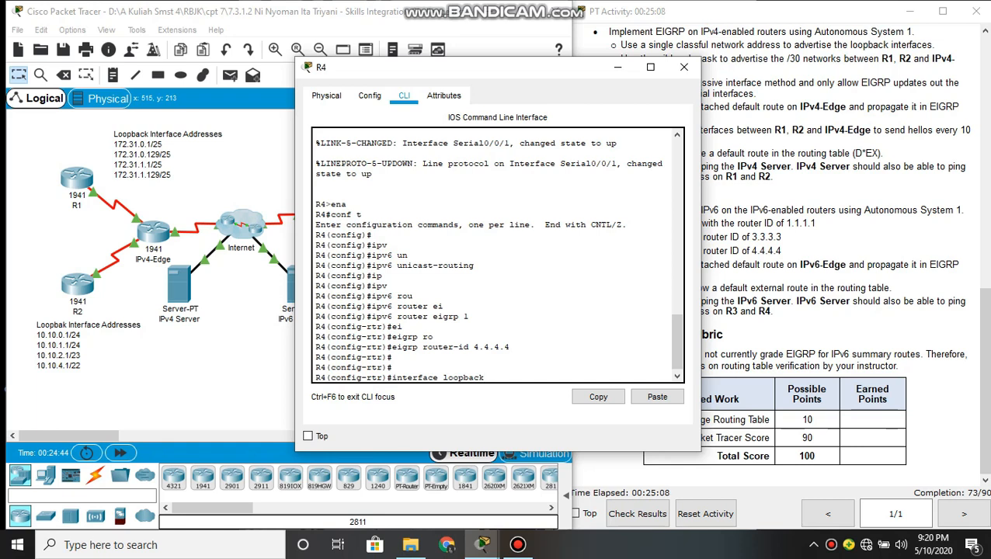
pyautogui.write('8')
pyautogui.press('Return')
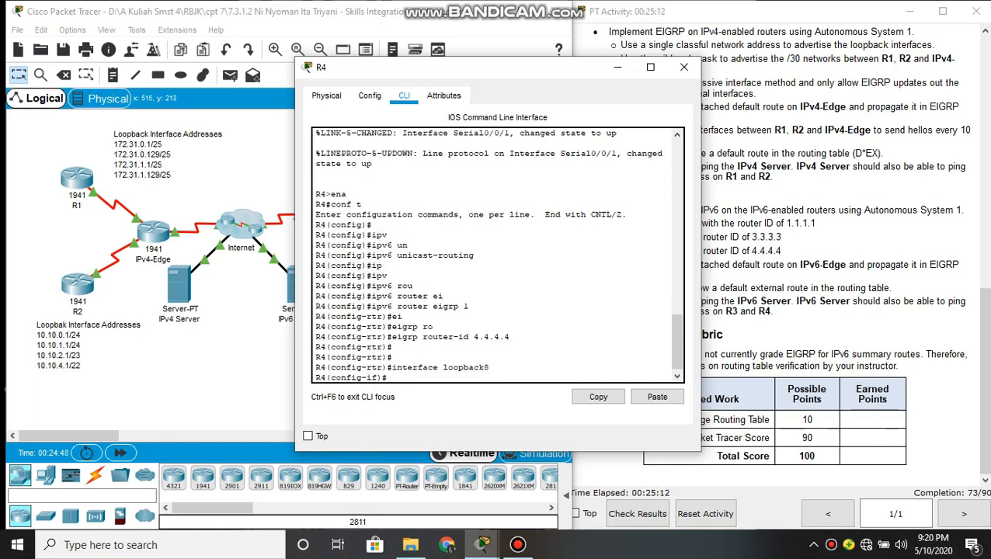
# Enable EIGRP for IPv6 Autonomous System 1 on R4's loopback 8 interface with ipv6 eigrp 1
pyautogui.write('ipv6')
pyautogui.press('Tab')
pyautogui.write('ei')
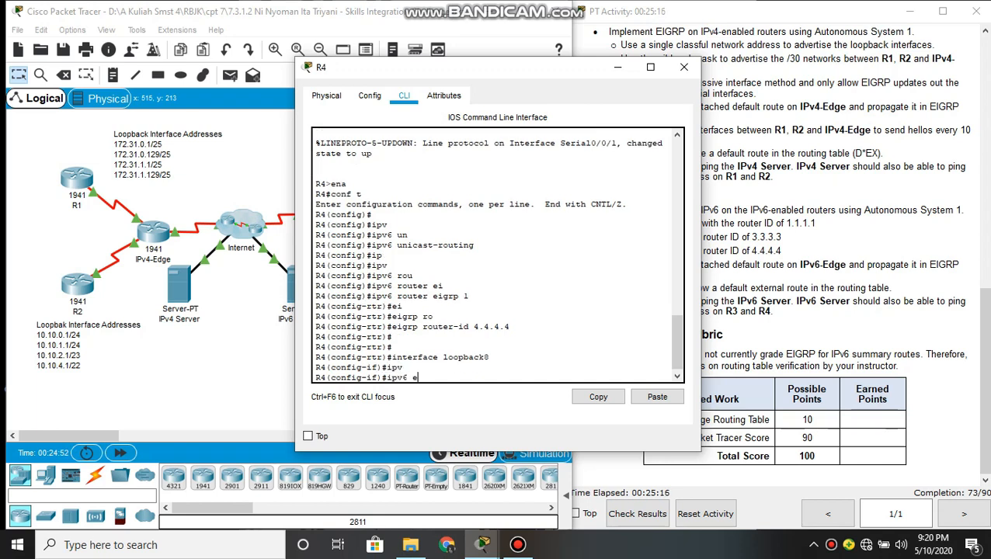
pyautogui.press('Tab')
pyautogui.write('1')
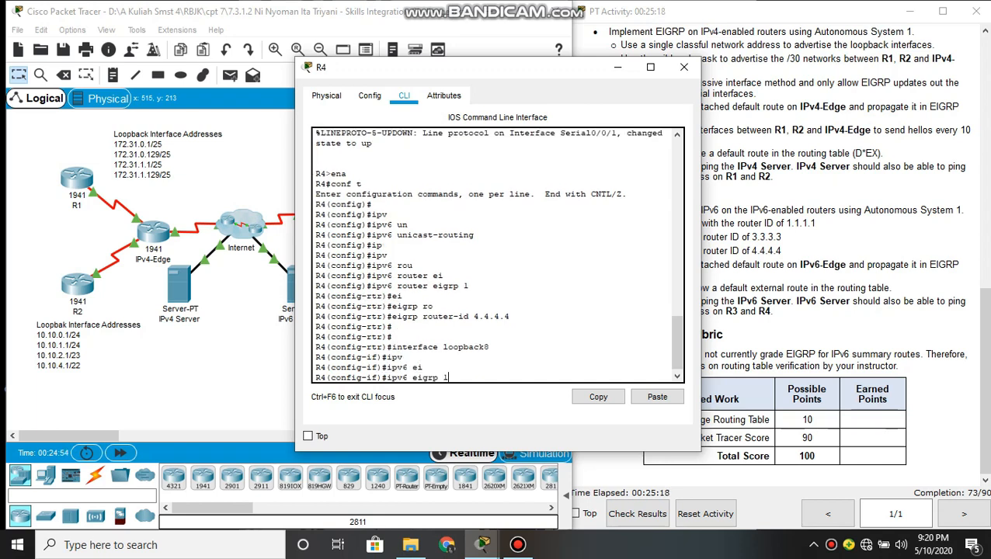
pyautogui.press('Return')
pyautogui.press('Return')
# Enable EIGRP for IPv6 Autonomous System 1 on R4's loopback9 interface
pyautogui.press('Up')
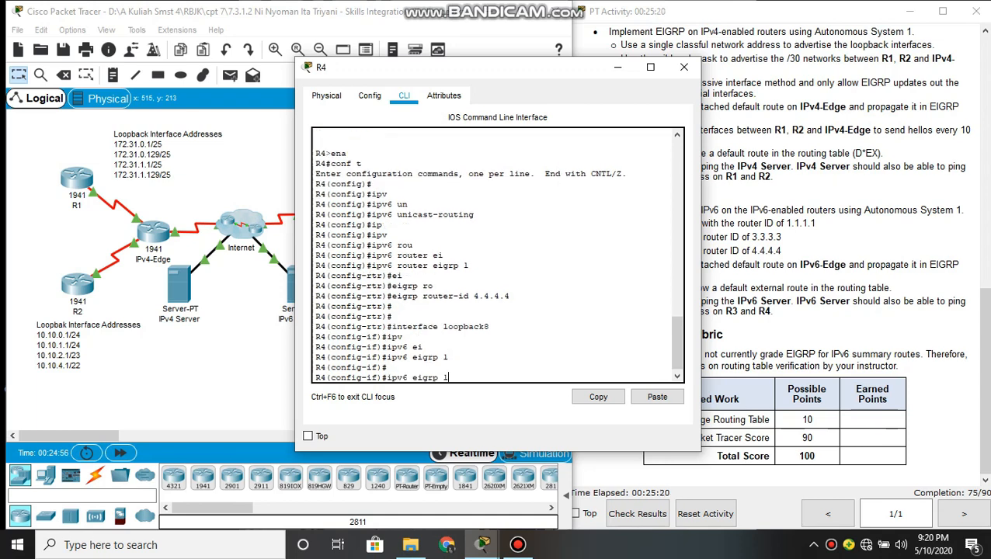
pyautogui.press('Up')
pyautogui.press('BackSpace')
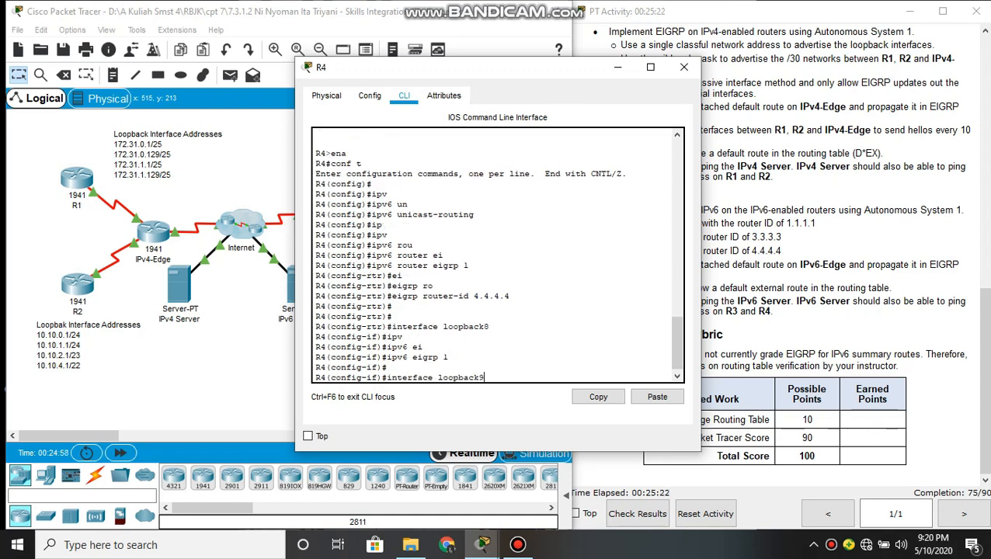
pyautogui.write('9')
pyautogui.press('Return')
pyautogui.press('Up')
pyautogui.press('Up')
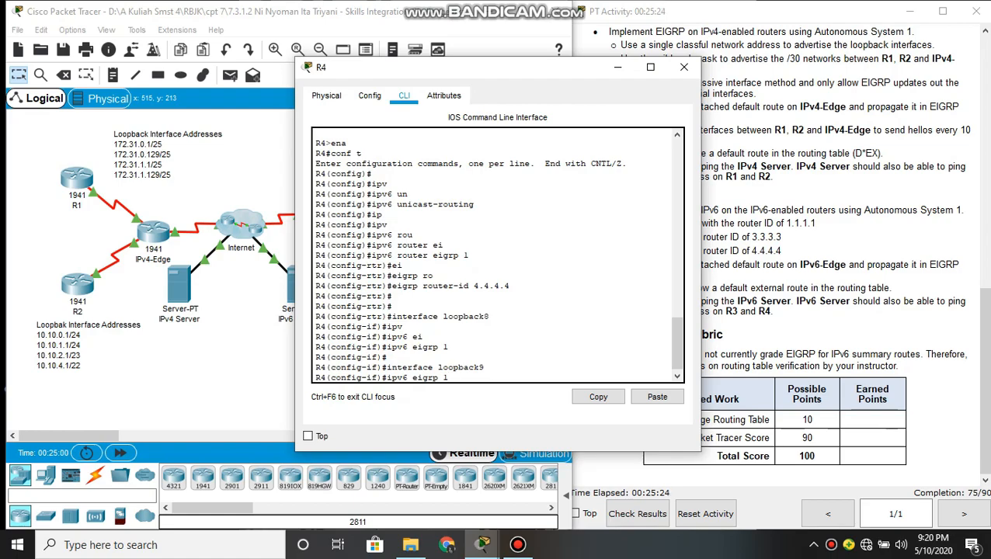
pyautogui.press('Return')
# Enable EIGRP for IPv6 Autonomous System 1 on R4's loopback10 interface
pyautogui.press('Up')
pyautogui.press('Up')
pyautogui.write('10')
pyautogui.press('Return')
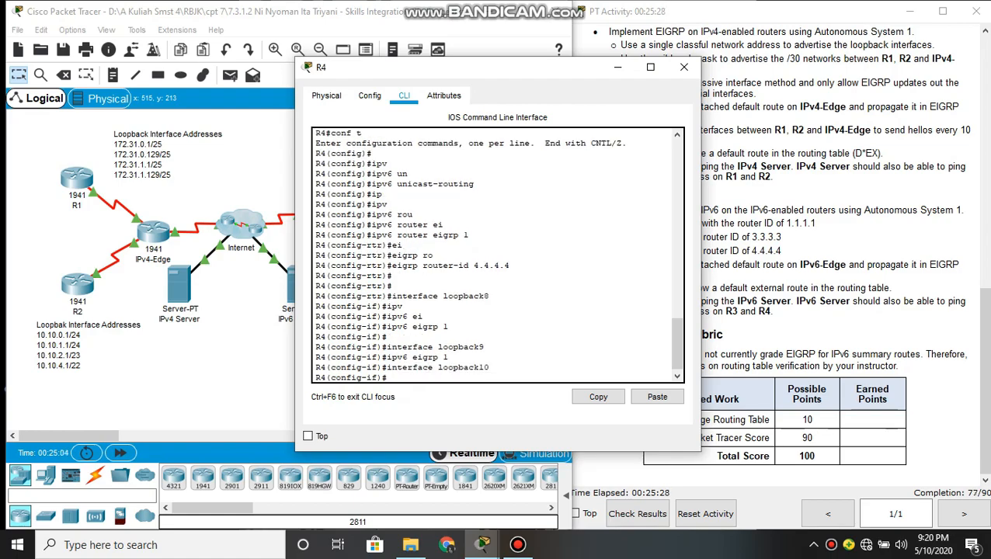
pyautogui.press('Up')
pyautogui.press('Up')
pyautogui.press('Return')
# Enable EIGRP for IPv6 Autonomous System 1 on R4's loopback11 interface
pyautogui.press('Up')
pyautogui.press('Up')
pyautogui.press('BackSpace')
pyautogui.write('1')
pyautogui.press('Return')
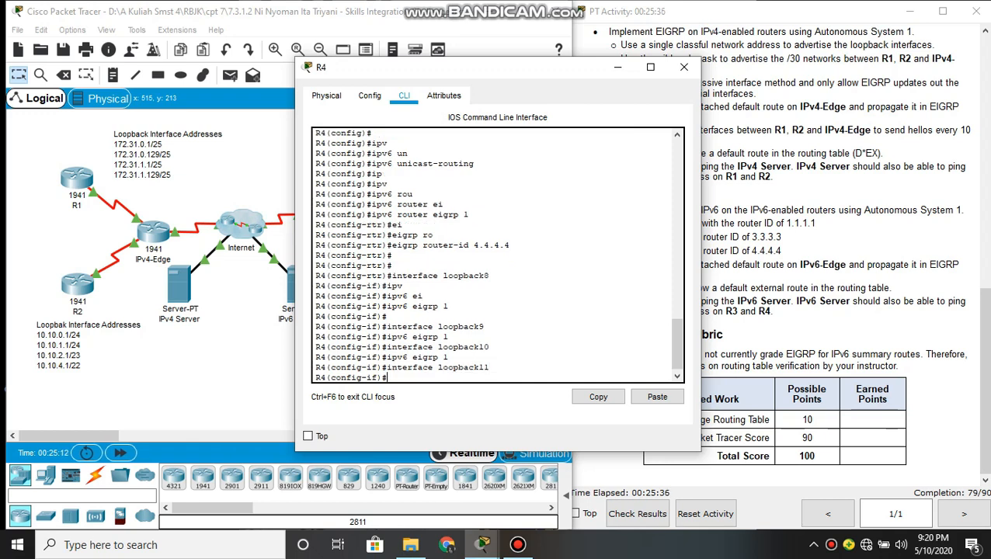
pyautogui.press('Up')
pyautogui.press('Up')
pyautogui.press('Return')
pyautogui.press('Return')
pyautogui.press('Return')
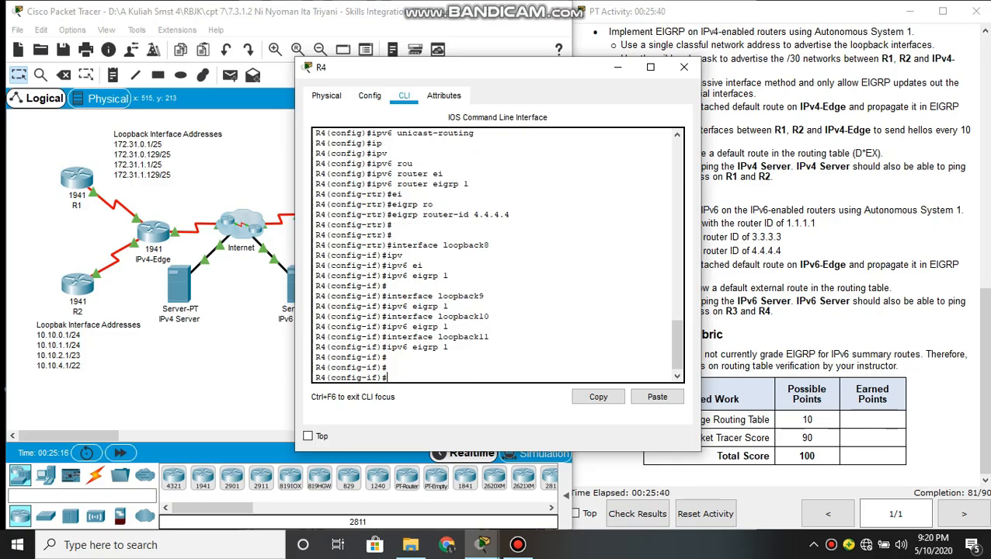
# Enter interface configuration mode for serial0/0/1 on R4
pyautogui.write('interface seri')
pyautogui.press('Tab')
pyautogui.write('a')
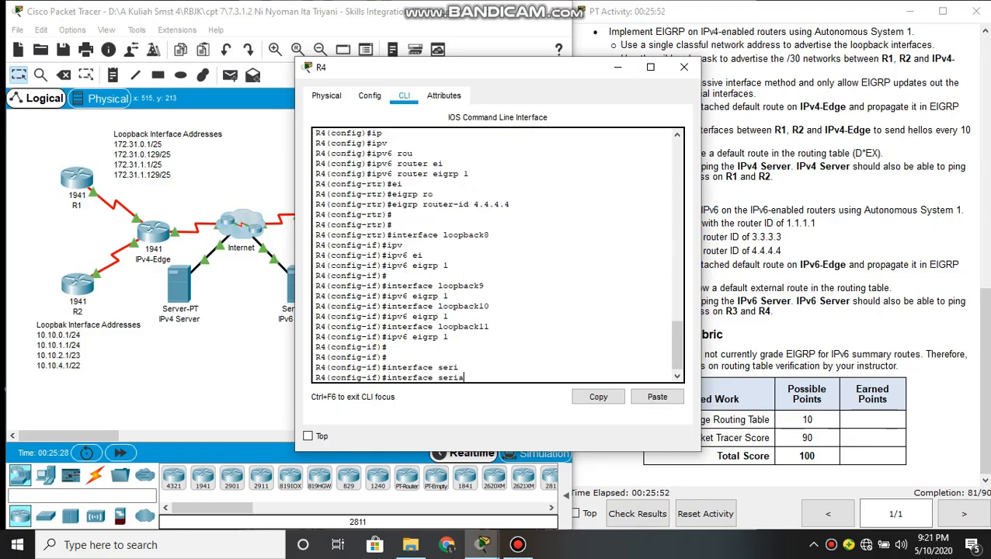
pyautogui.write('l0/0/1')
pyautogui.press('Return')
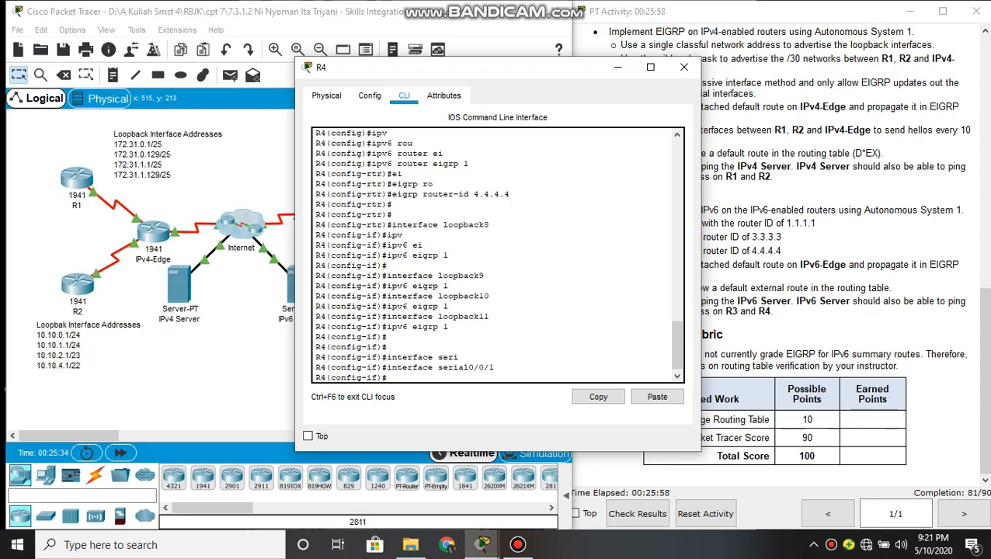
# Enable EIGRP for IPv6 on R4's serial0/0/1 interface with ipv6 eigrp 1
pyautogui.write('ipv')
pyautogui.press('Tab')
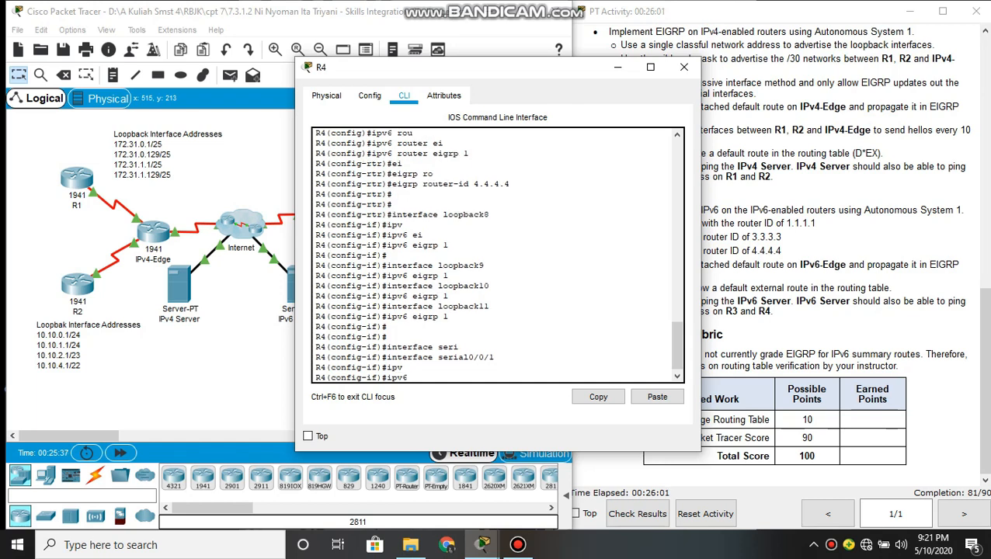
pyautogui.write('ei')
pyautogui.press('Tab')
pyautogui.write('1')
pyautogui.press('Return')
pyautogui.press('Return')
pyautogui.press('Return')
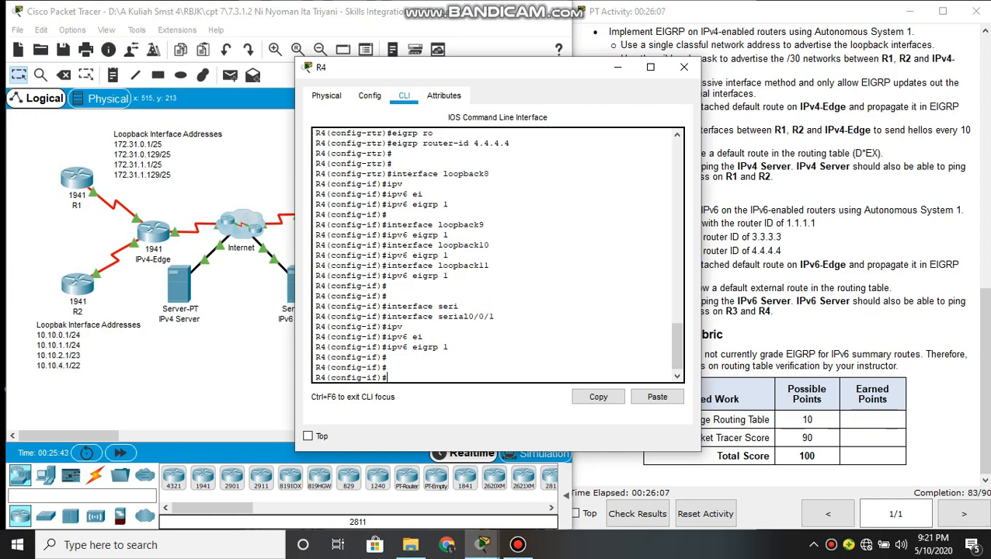
# Minimize R4's window and open the command line of the IPv6-Edge router
pyautogui.hotkey('alt', 'Tab')
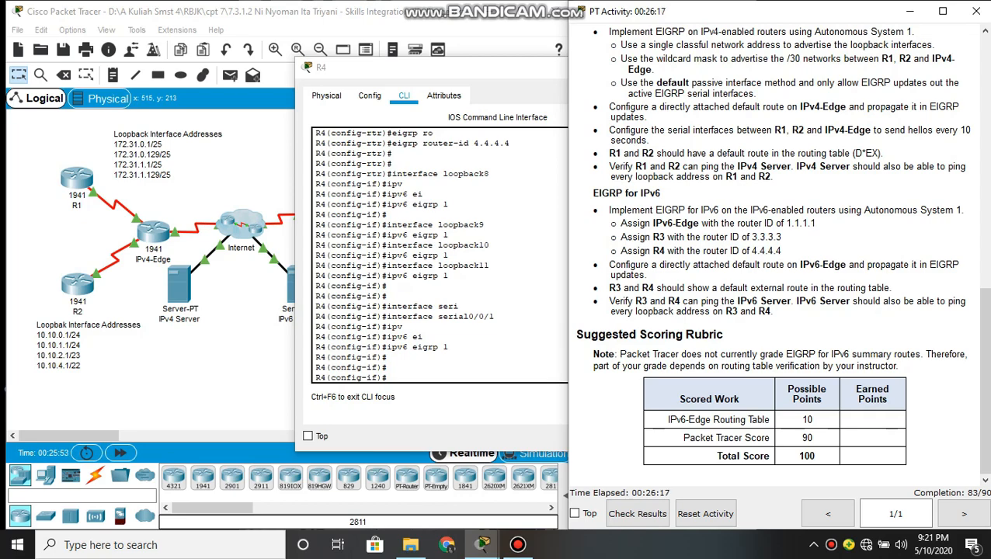
pyautogui.click(518, 184)
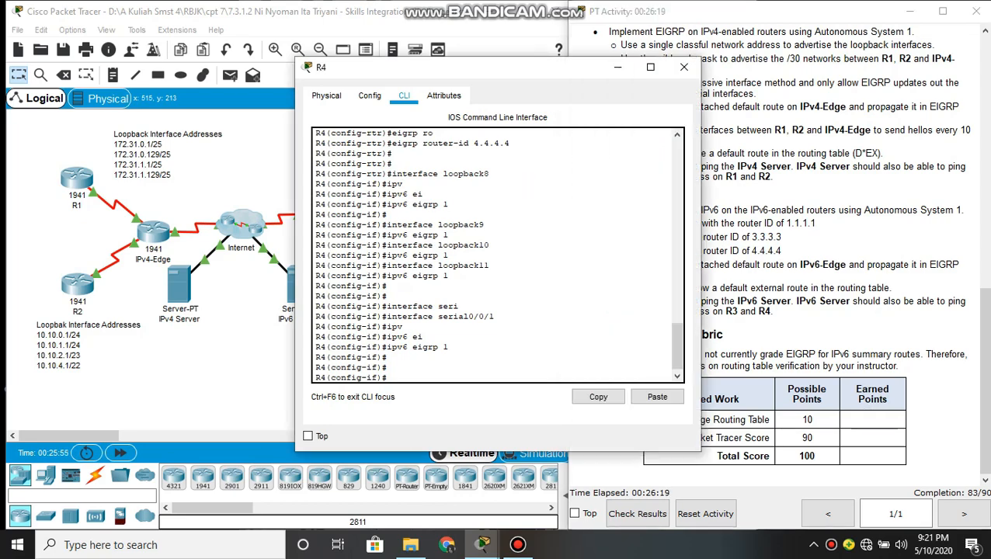
pyautogui.click(615, 66)
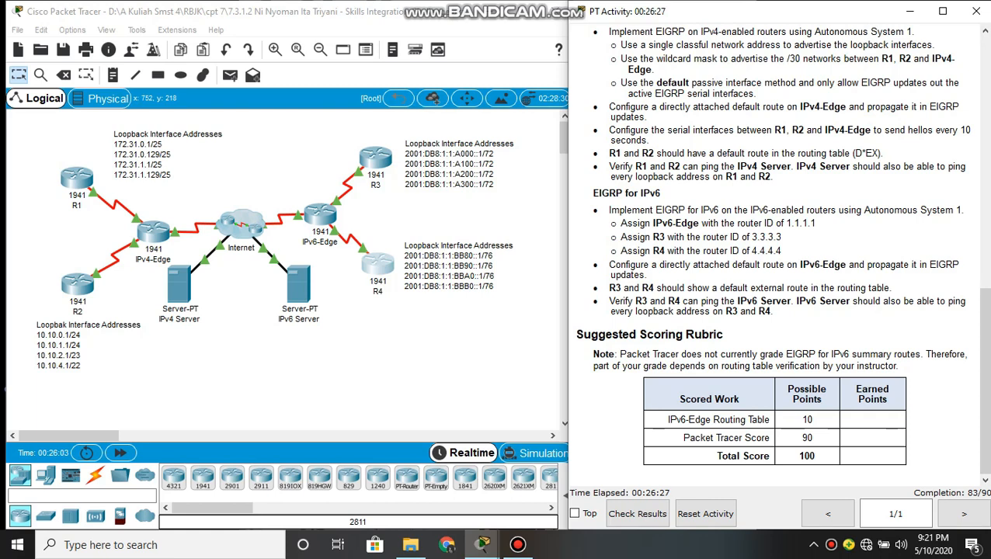
pyautogui.moveTo(608, 265); pyautogui.dragTo(642, 275)
pyautogui.click(648, 277)
pyautogui.click(320, 215)
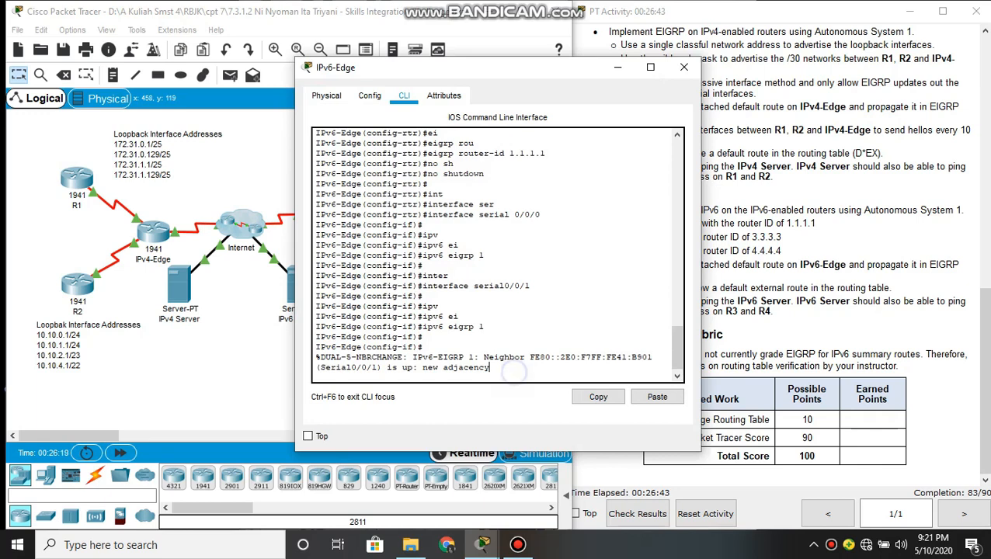
# Exit interface configuration mode on IPv6-Edge to return to global configuration mode
pyautogui.press('Return')
pyautogui.write('e')
pyautogui.write('xit')
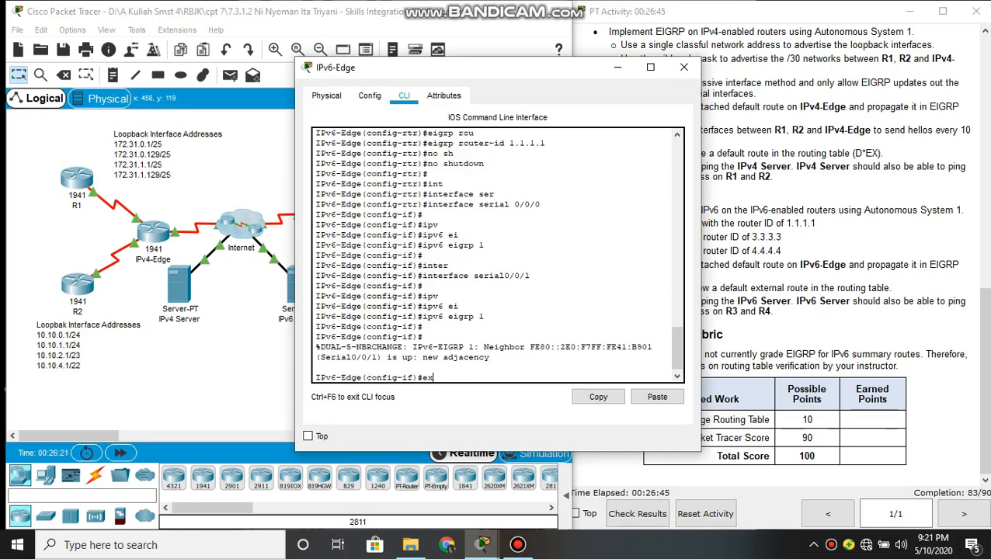
pyautogui.press('Return')
pyautogui.press('Return')
pyautogui.press('Return')
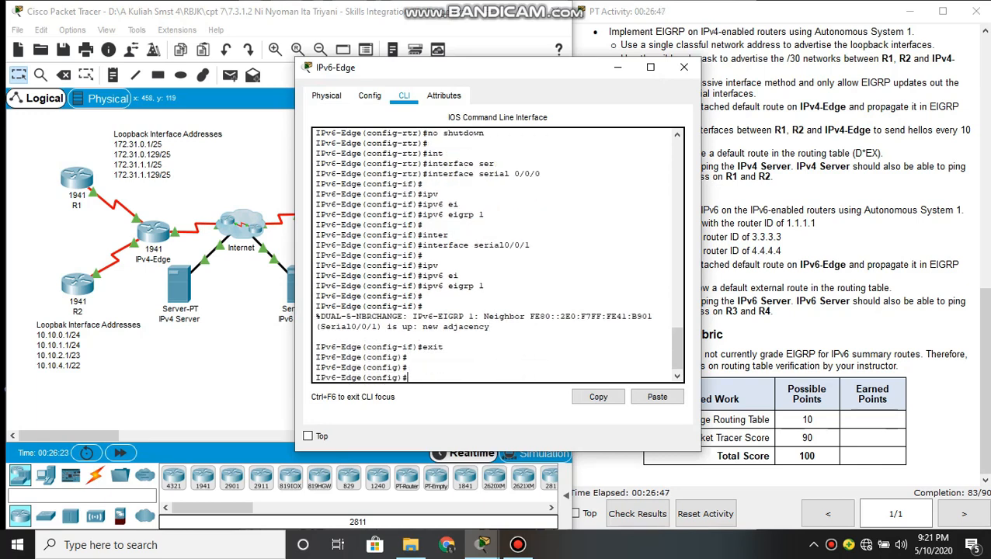
# Configure a directly attached IPv6 default route on IPv6-Edge with ipv6 route ::/0 serial 0/1/0
pyautogui.write('ipv')
pyautogui.press('Tab')
pyautogui.write('ro')
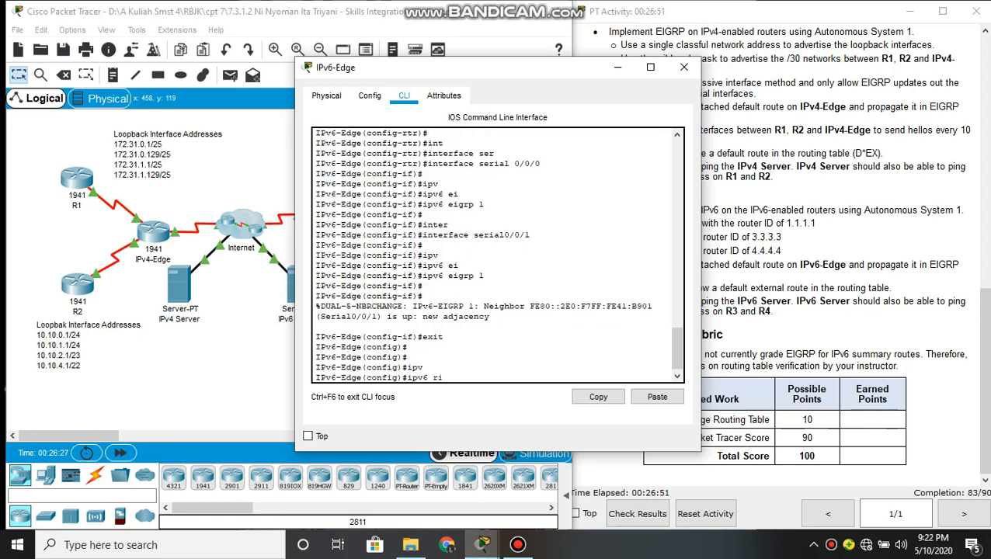
pyautogui.write('u')
pyautogui.press('Tab')
pyautogui.write('t')
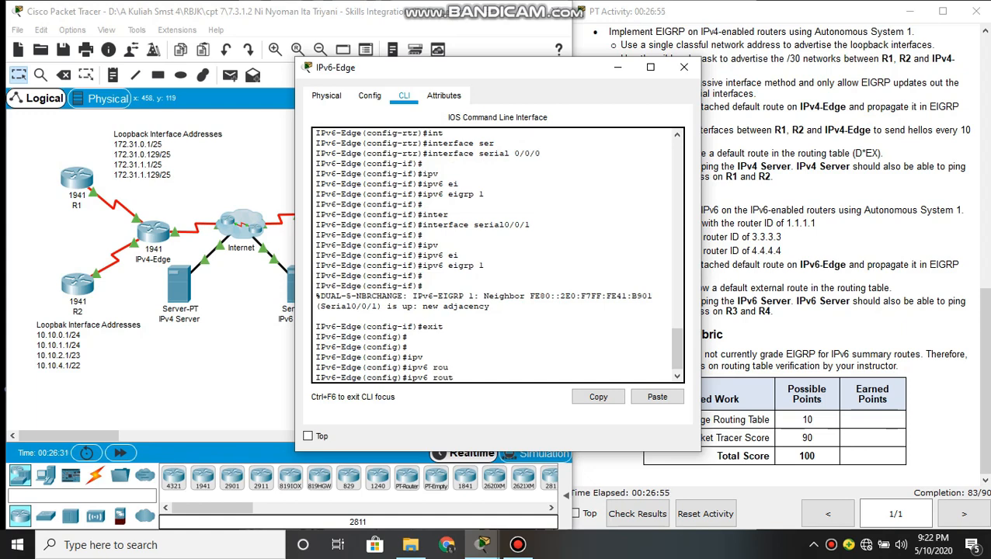
pyautogui.write('w')
pyautogui.press('BackSpace')
pyautogui.write('e ::/0 se')
pyautogui.press('Tab')
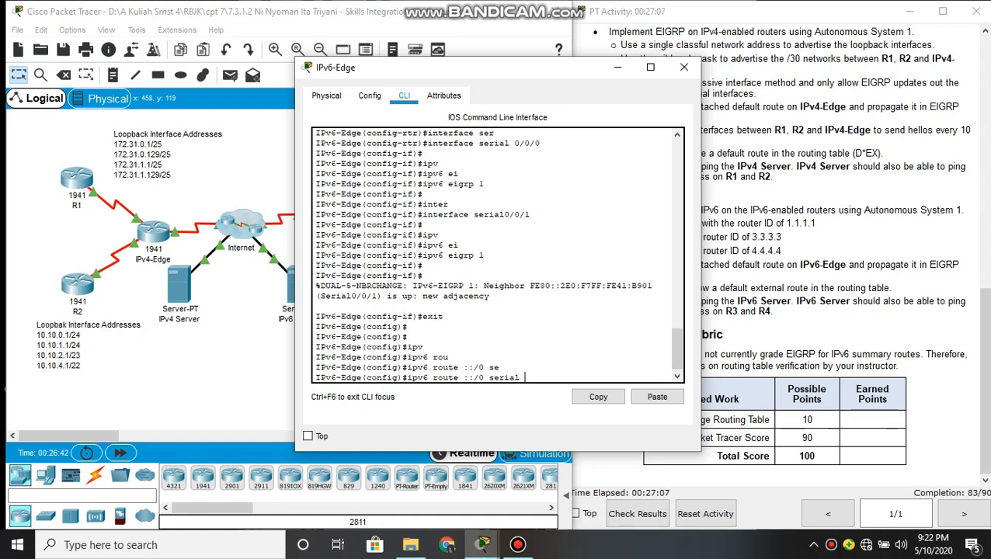
pyautogui.write('0/1/0')
pyautogui.press('Return')
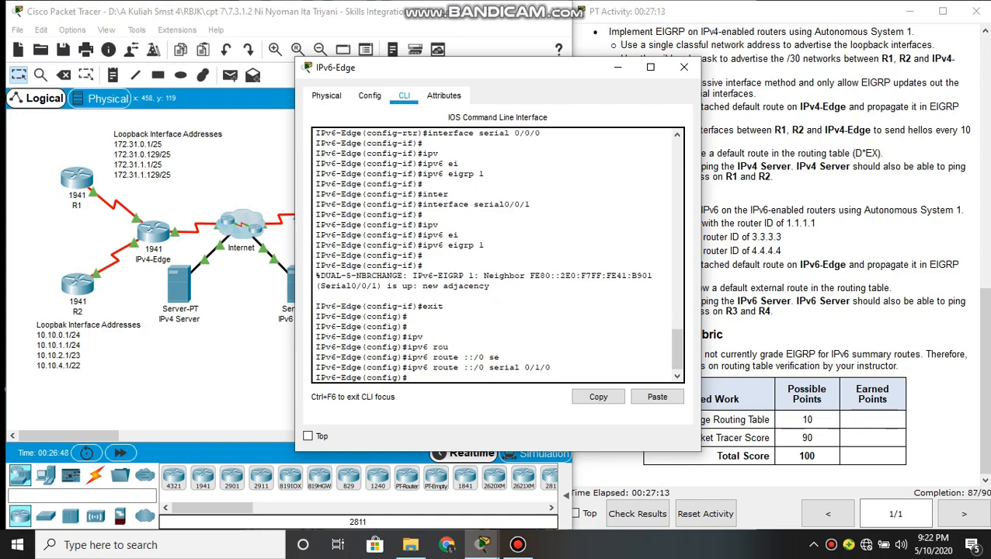
# Enter EIGRP for IPv6 router configuration mode on IPv6-Edge with ipv6 router eigrp 1
pyautogui.write('ipv')
pyautogui.press('Tab')
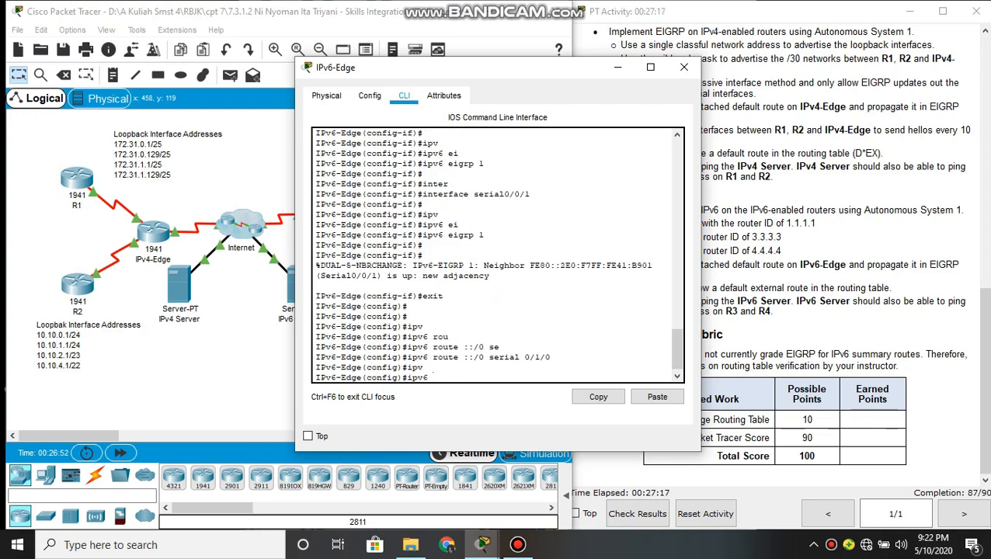
pyautogui.write('ro')
pyautogui.press('Tab')
pyautogui.write('u')
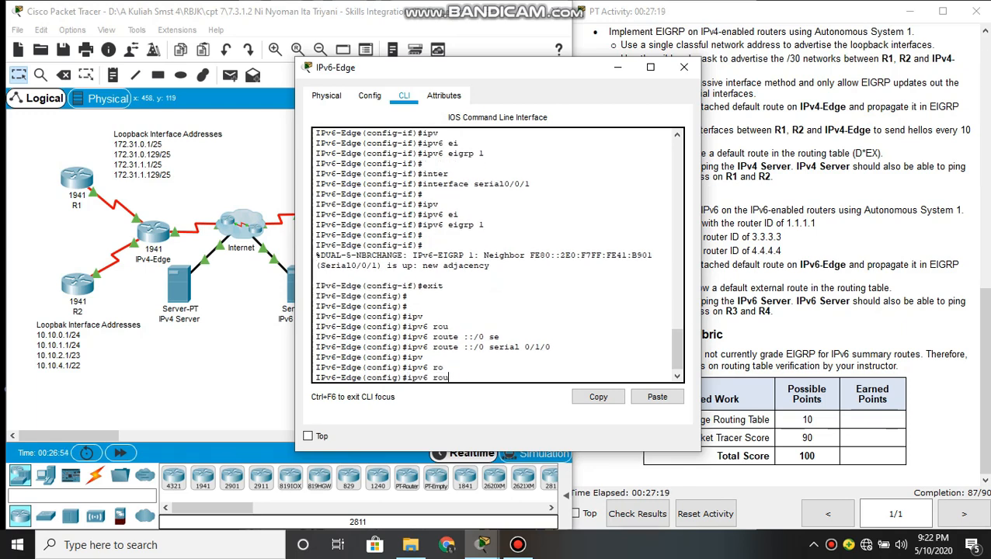
pyautogui.press('Tab')
pyautogui.write('ter')
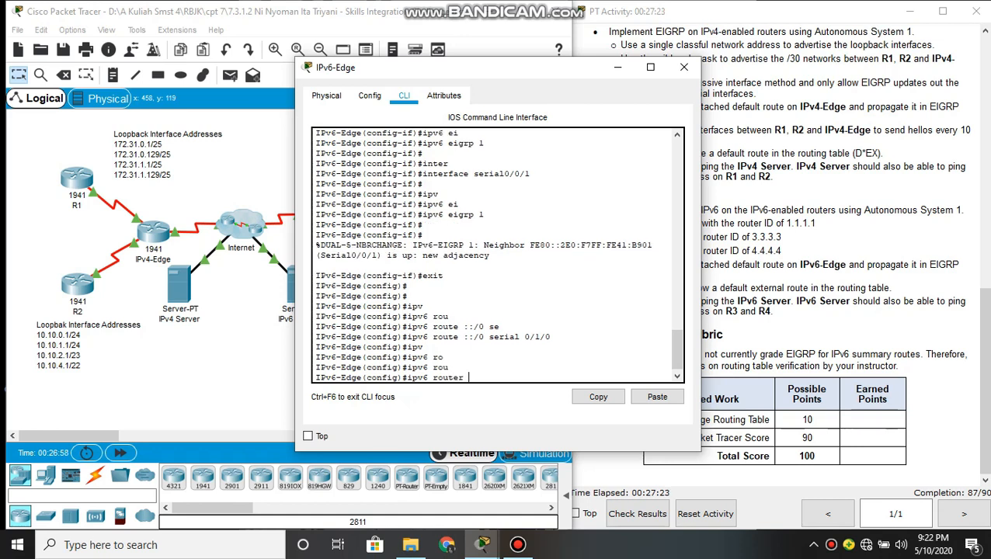
pyautogui.write(' ei')
pyautogui.press('Tab')
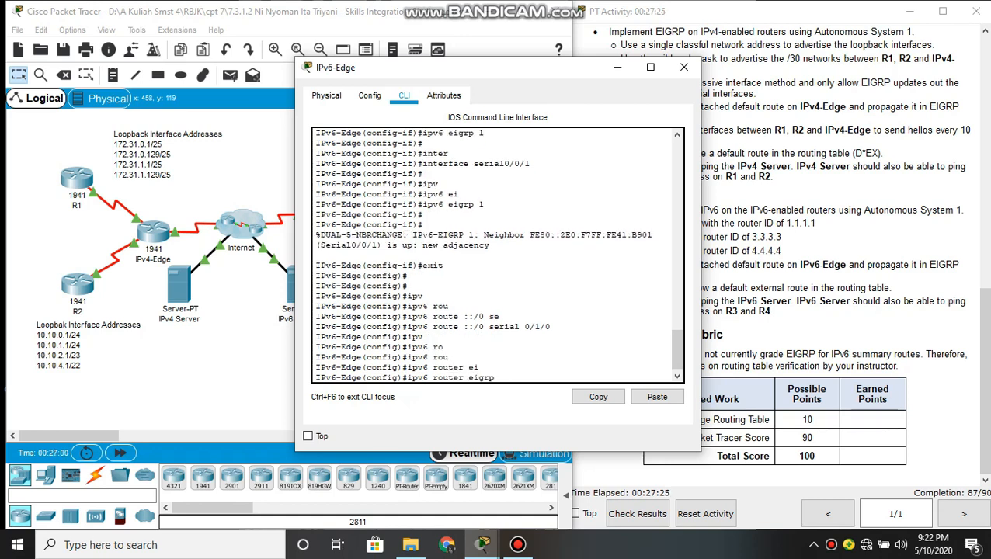
pyautogui.write('1')
pyautogui.press('Return')
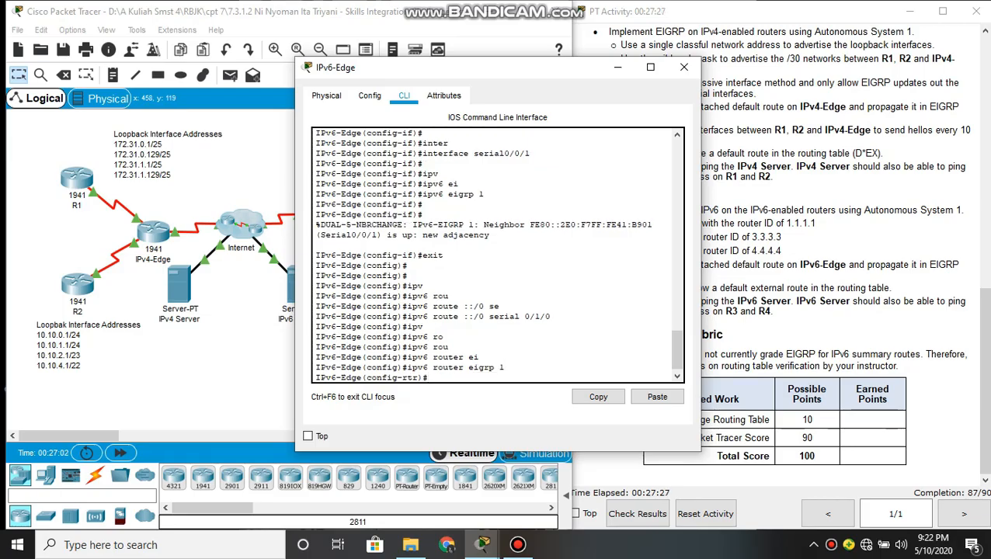
# Propagate the default route in EIGRP updates from IPv6-Edge with redistribute static
pyautogui.write('red')
pyautogui.press('Tab')
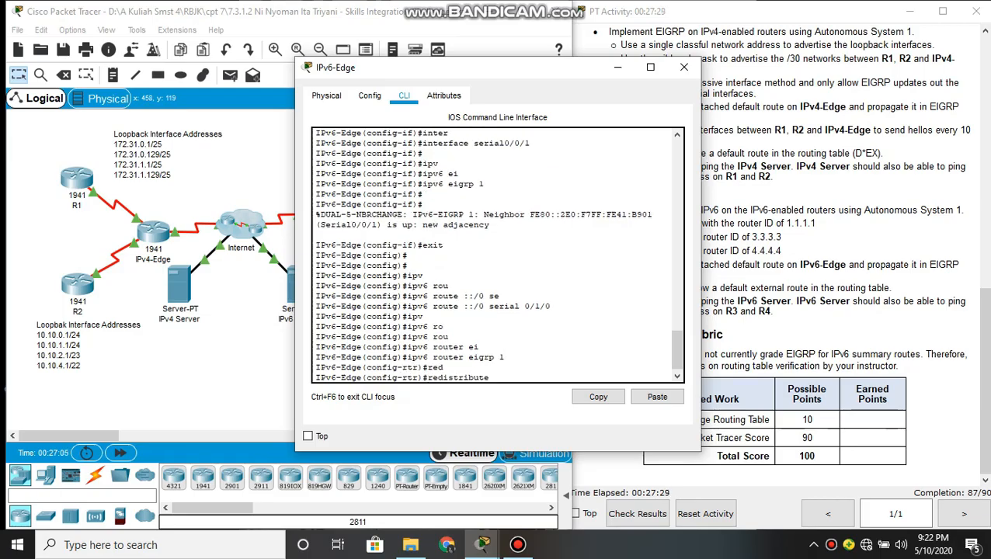
pyautogui.write('st')
pyautogui.press('Tab')
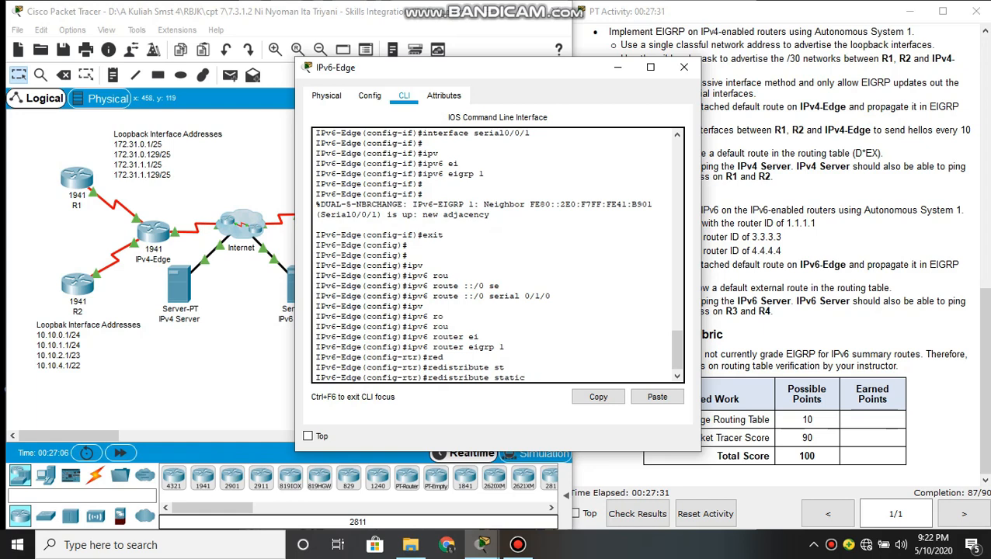
pyautogui.press('Return')
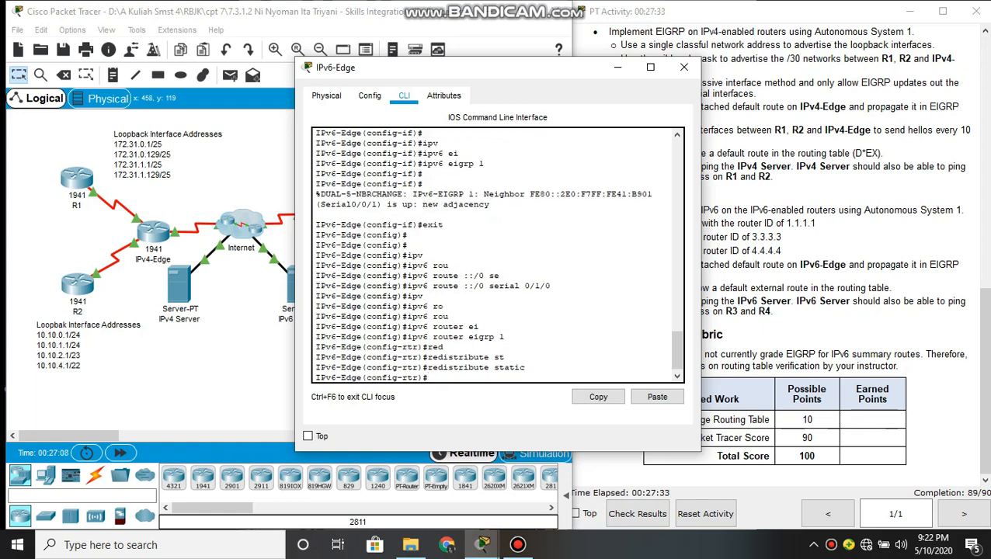
pyautogui.press('Return')
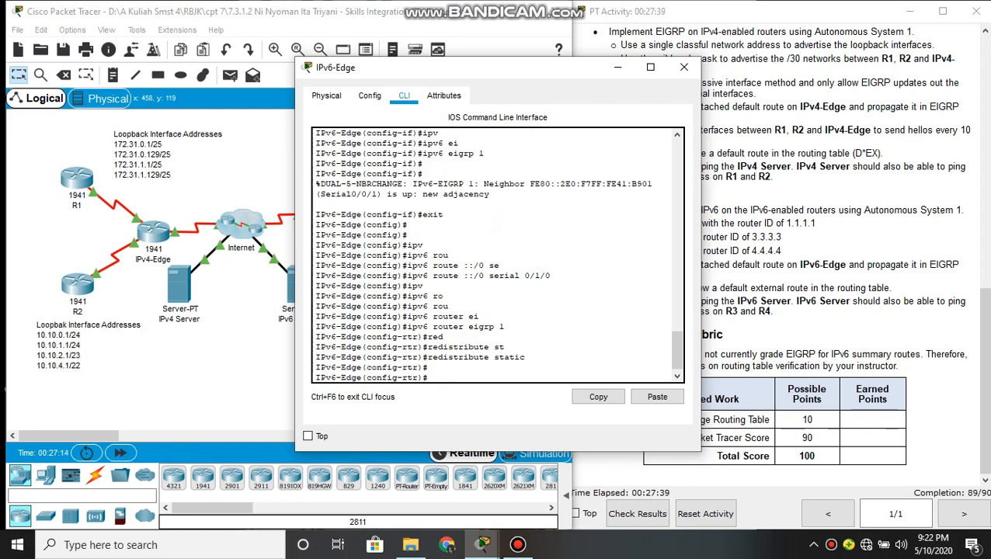
# Minimize the IPv6-Edge window and open R3's command line
pyautogui.click(748, 371)
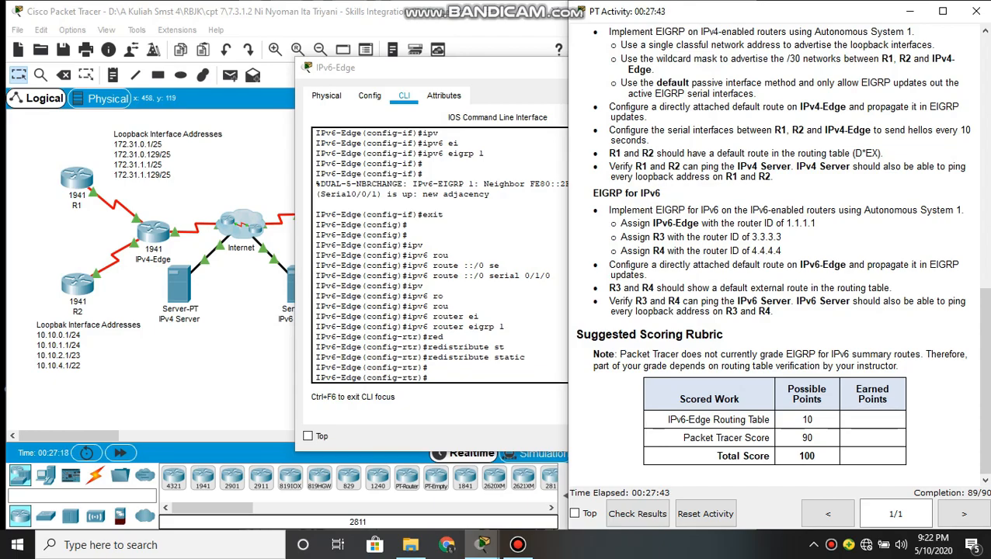
pyautogui.click(411, 200)
pyautogui.click(630, 68)
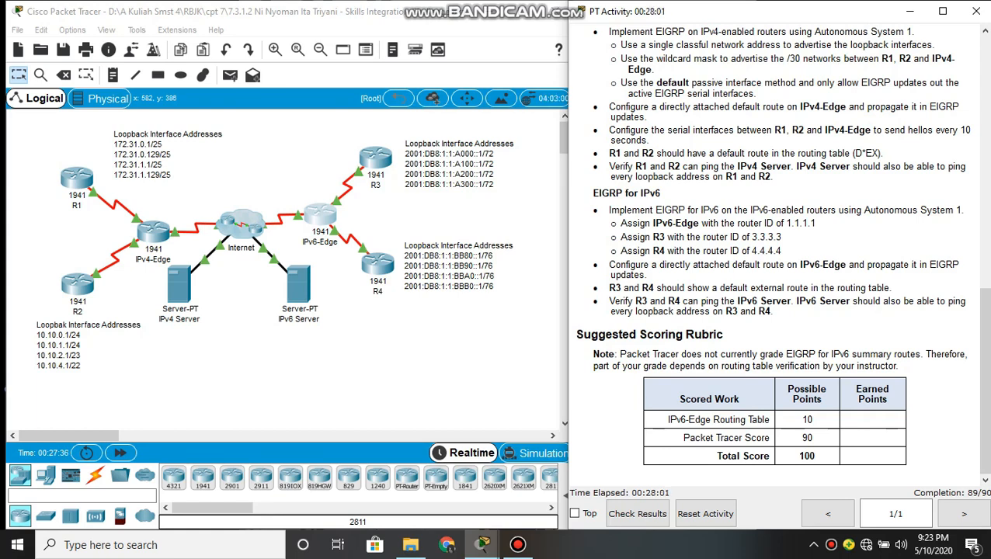
pyautogui.click(429, 389)
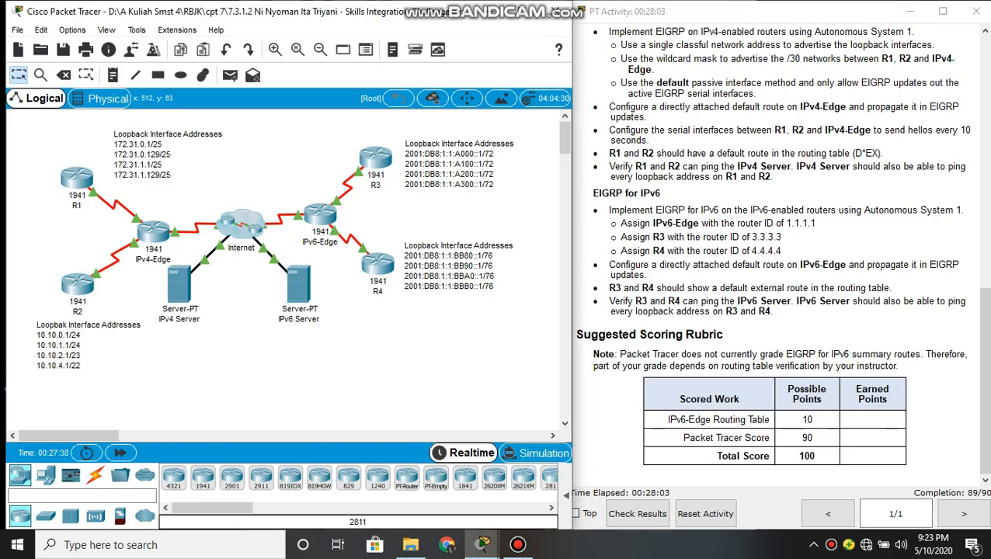
pyautogui.click(376, 157)
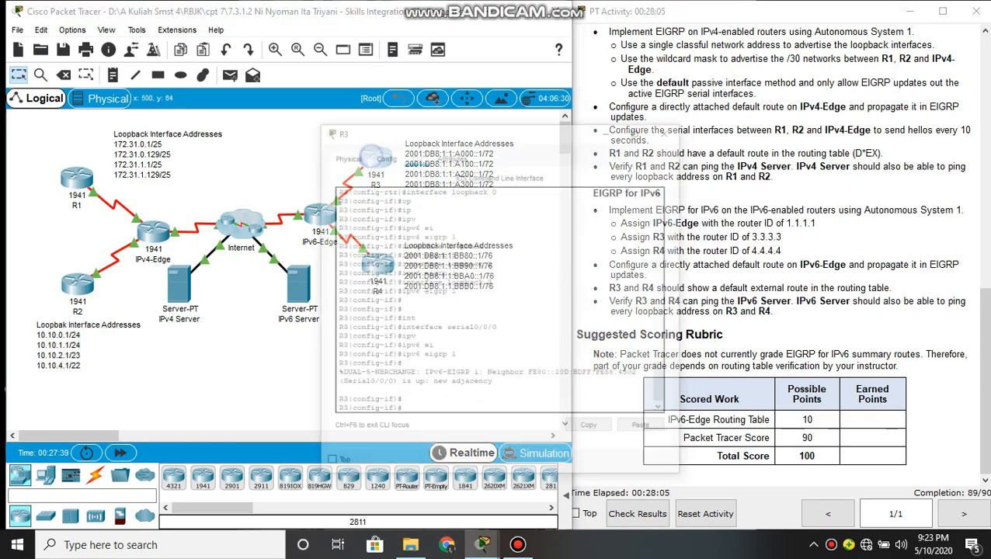
# Exit interface configuration mode on R3 to return to global configuration mode
pyautogui.press('Return')
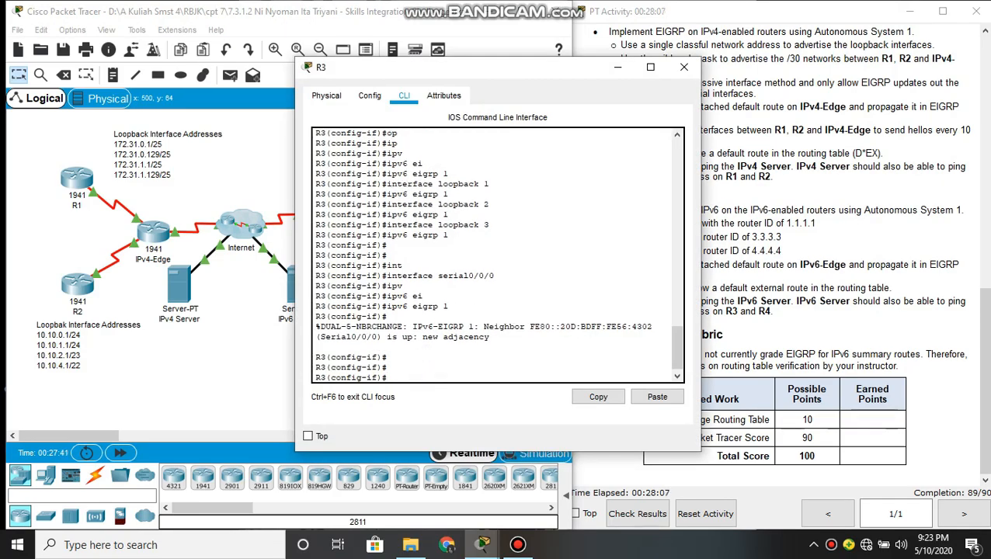
pyautogui.write('exit')
pyautogui.press('Return')
pyautogui.press('Return')
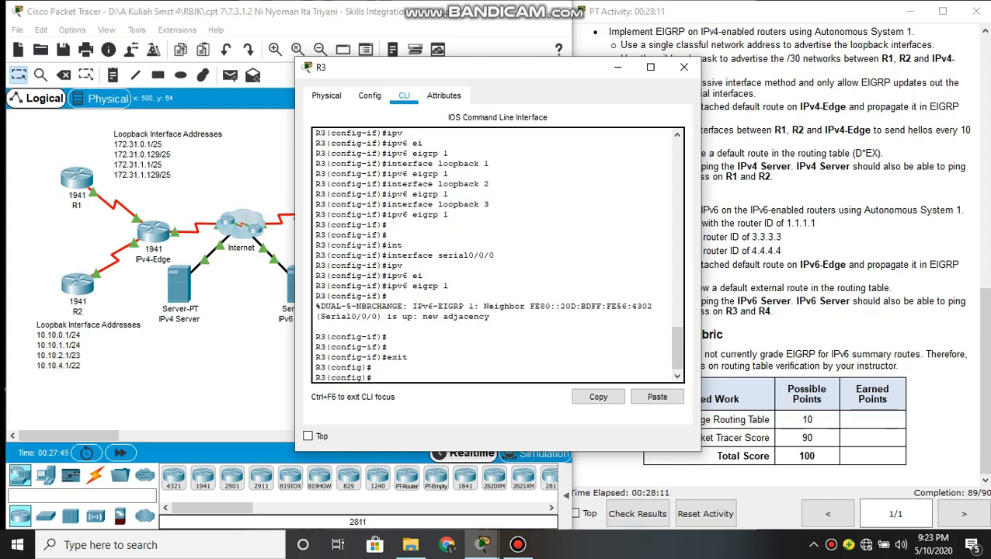
pyautogui.write('e')
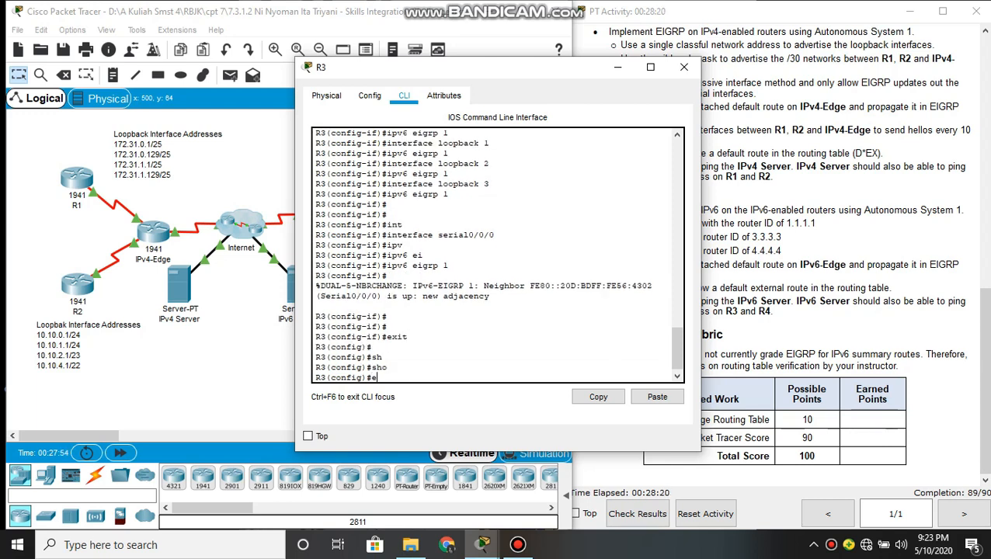
pyautogui.write('xit')
# Exit global configuration mode on R3 and display its IPv6 routing table with show ipv6 route
pyautogui.press('Return')
pyautogui.write('sh')
pyautogui.press('Tab')
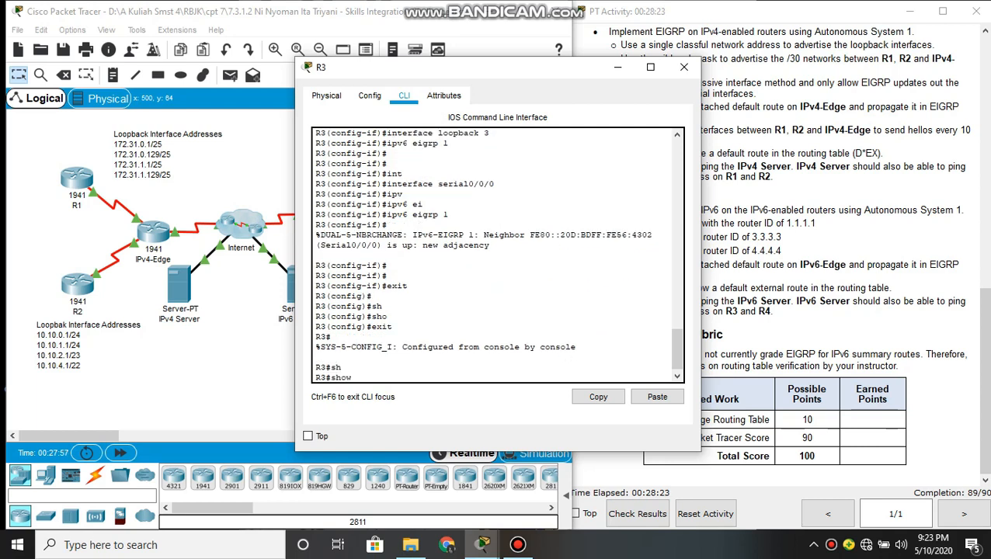
pyautogui.write('ipv')
pyautogui.press('Tab')
pyautogui.write('ro')
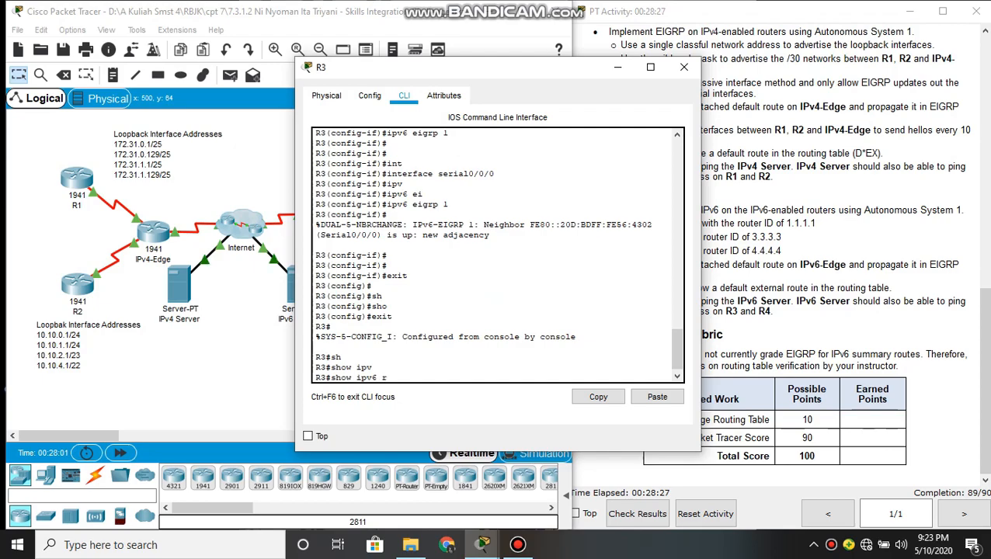
pyautogui.press('Tab')
pyautogui.press('Return')
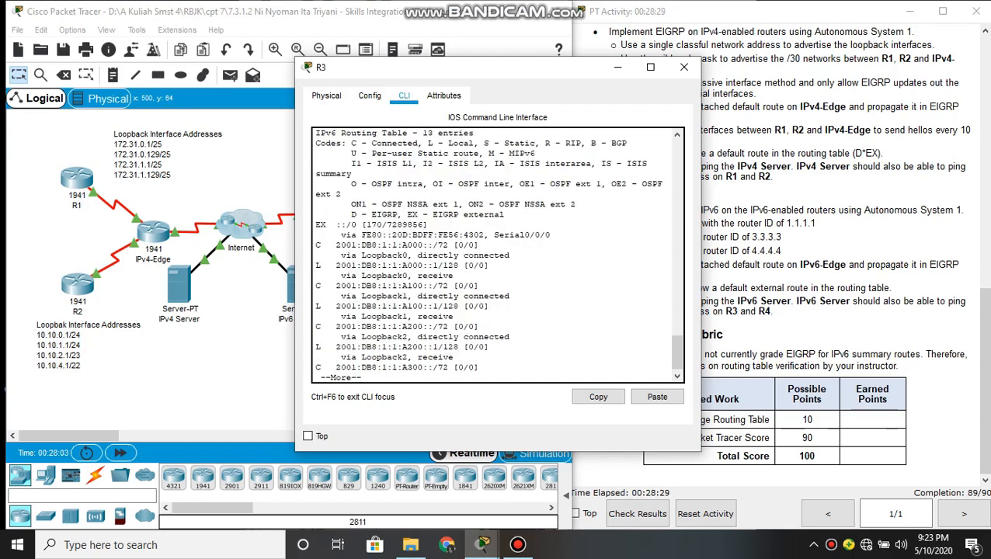
# Page through the rest of R3's IPv6 routing table, examining the default external and EIGRP routes
pyautogui.press('Return')
pyautogui.press('Return')
pyautogui.press('Return')
pyautogui.press('Return')
pyautogui.press('Return')
pyautogui.press('Return')
pyautogui.press('Return')
pyautogui.press('Return')
pyautogui.press('Return')
pyautogui.press('Return')
pyautogui.press('Return')
pyautogui.press('Return')
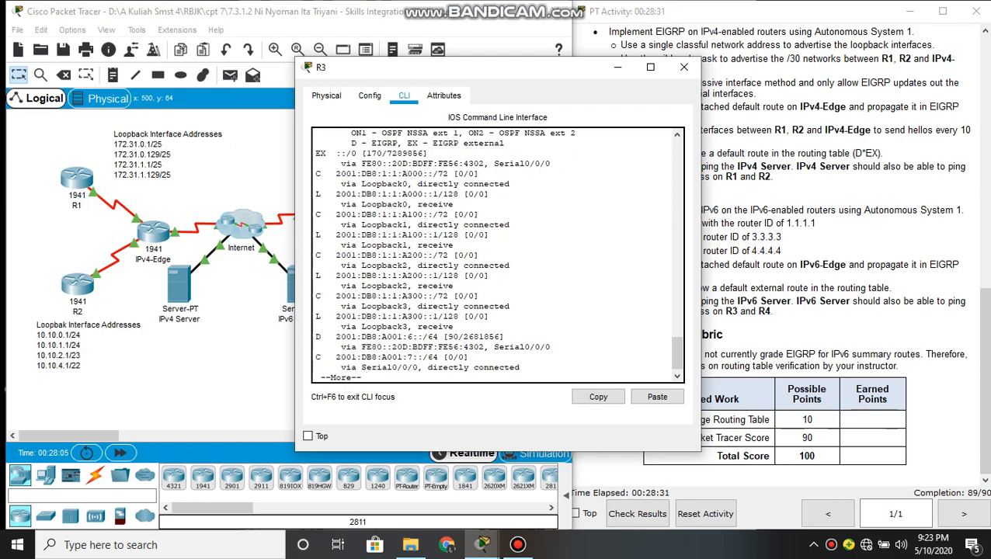
pyautogui.press('Return')
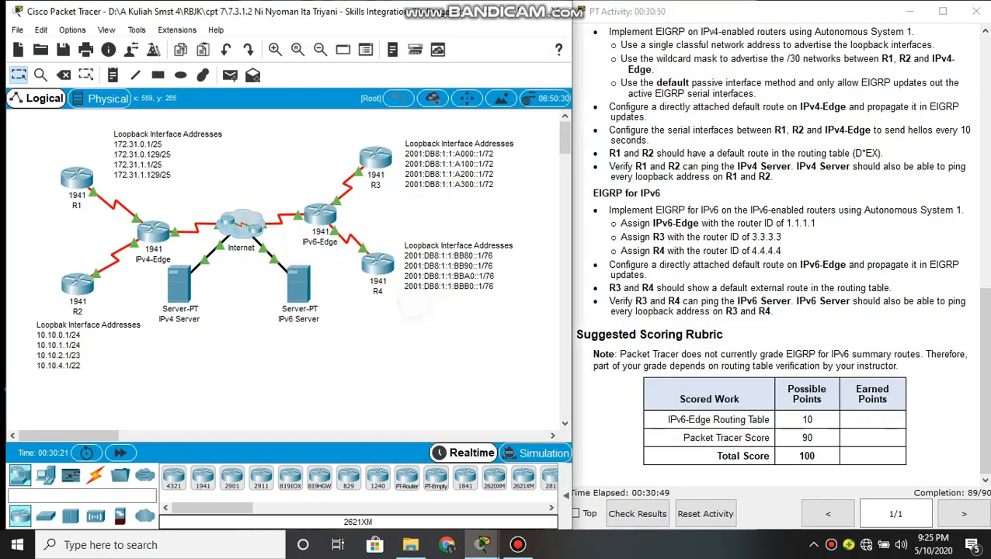
# Open R4's command line and exit its configuration modes to return to privileged EXEC mode
pyautogui.moveTo(377, 273)
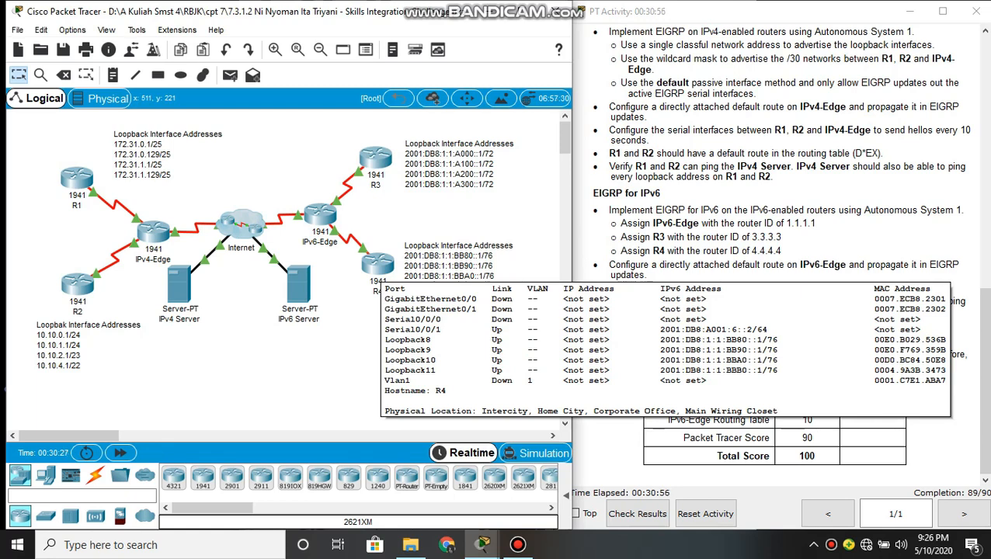
pyautogui.click(378, 263)
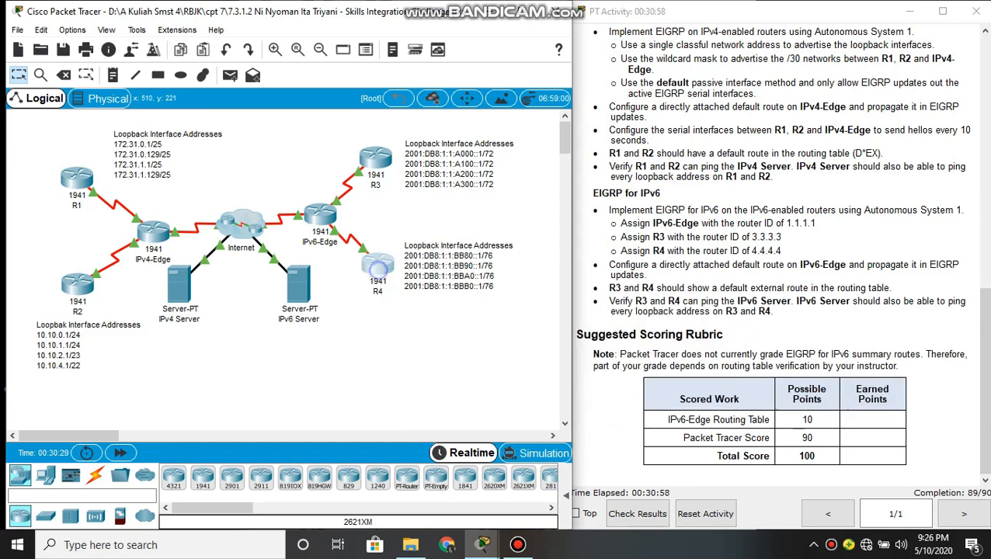
pyautogui.write('exit')
pyautogui.press('Return')
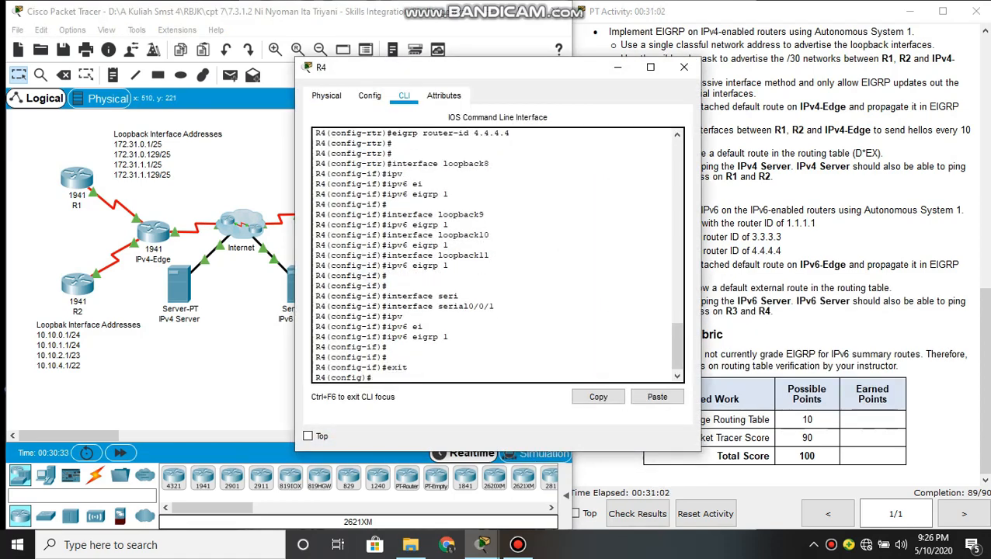
pyautogui.press('Return')
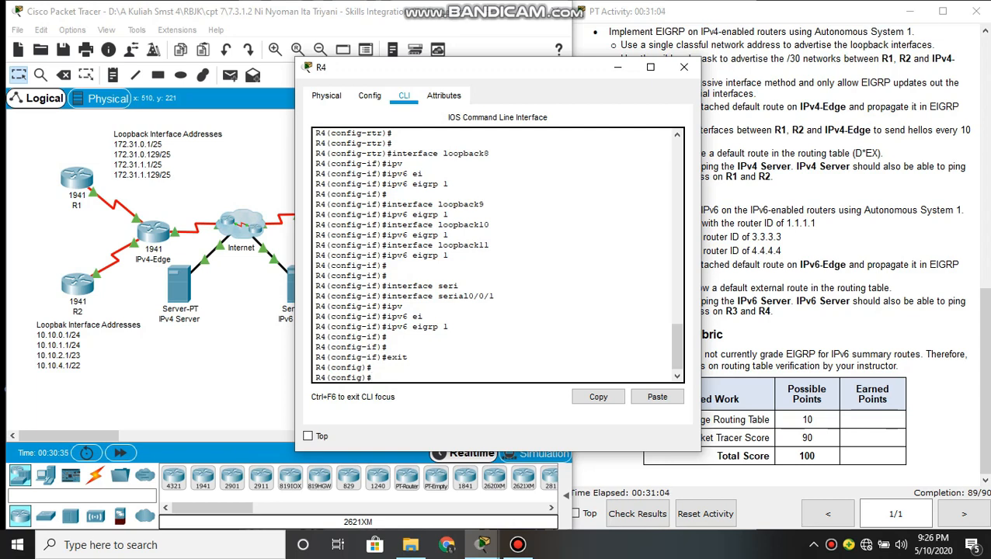
pyautogui.write('exit')
pyautogui.press('Return')
pyautogui.press('Return')
# Display R4's full IPv6 routing table with show ipv6 route to check for EIGRP routes
pyautogui.write('sh')
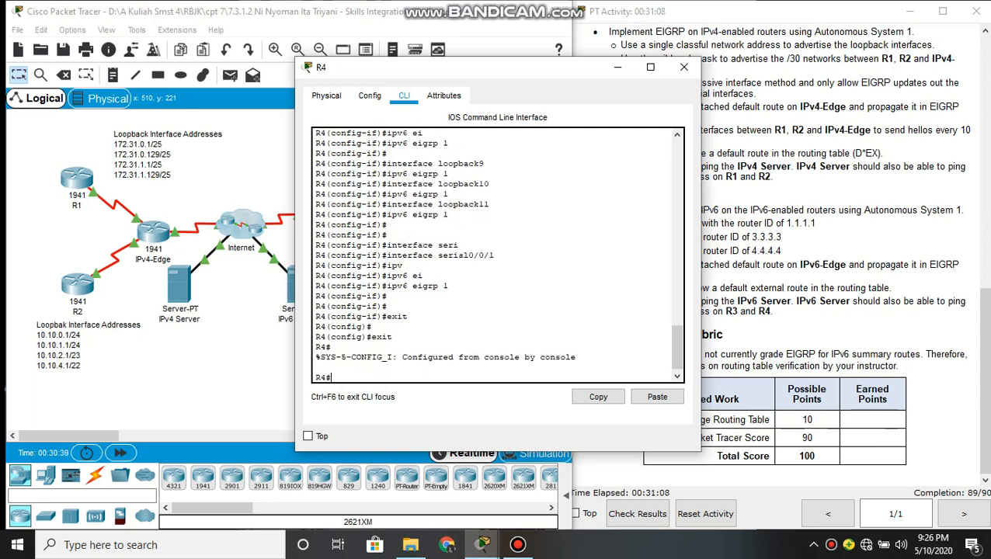
pyautogui.write('i')
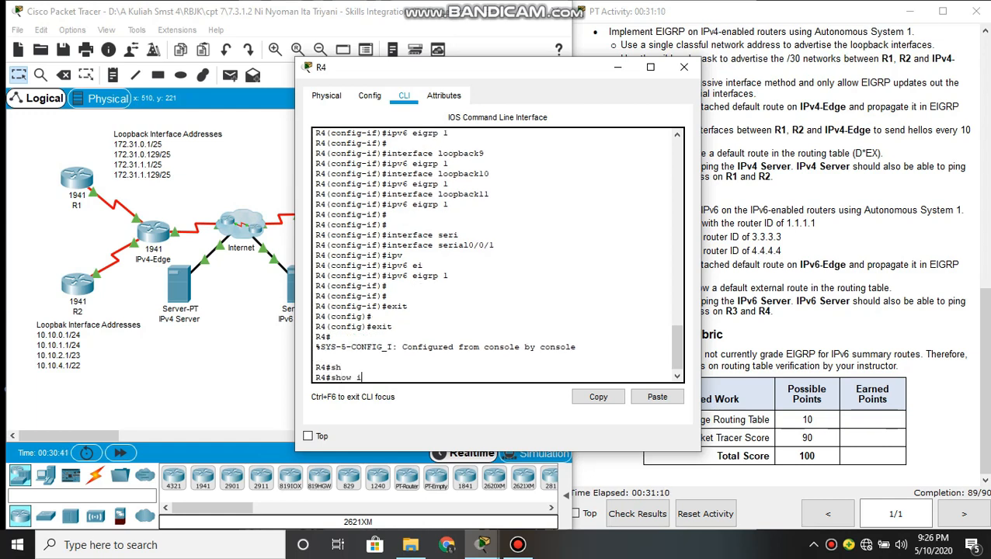
pyautogui.write('pv')
pyautogui.press('Tab')
pyautogui.write('rou')
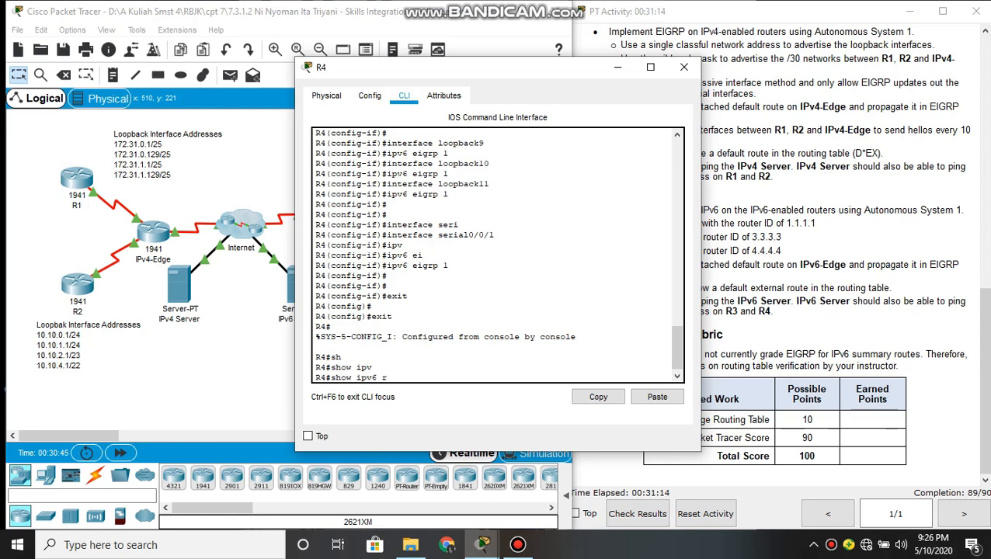
pyautogui.press('Tab')
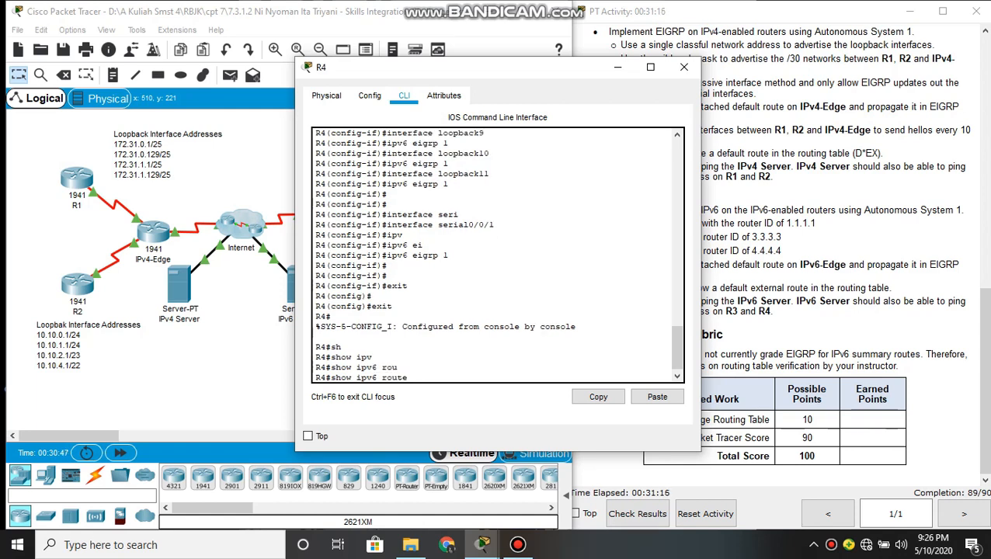
pyautogui.press('Return')
pyautogui.press('space')
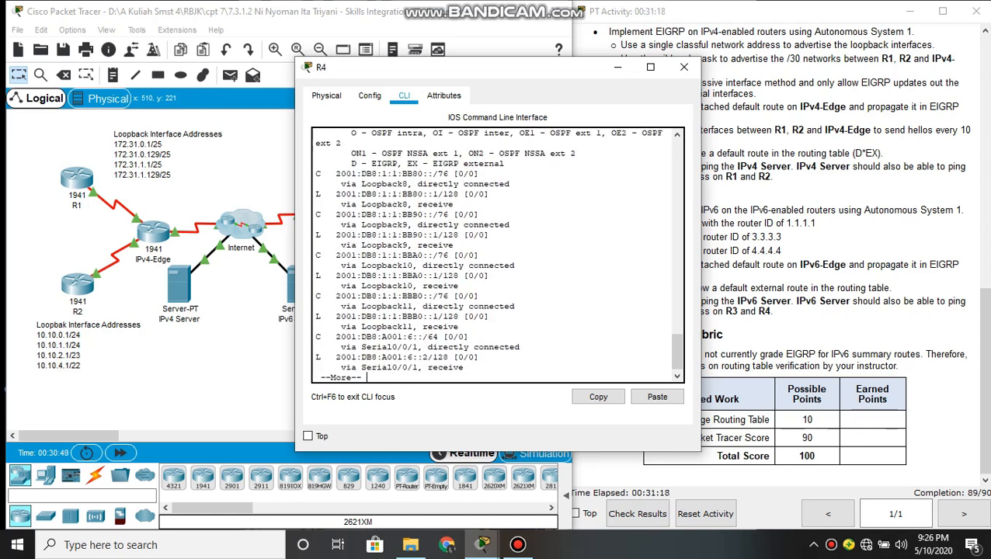
pyautogui.press('Return')
# Minimize the R4 window and check the activity results, examining the assessment items for R3 and R4 for incorrect entries
pyautogui.hotkey('alt', 'Tab')
pyautogui.click(480, 101)
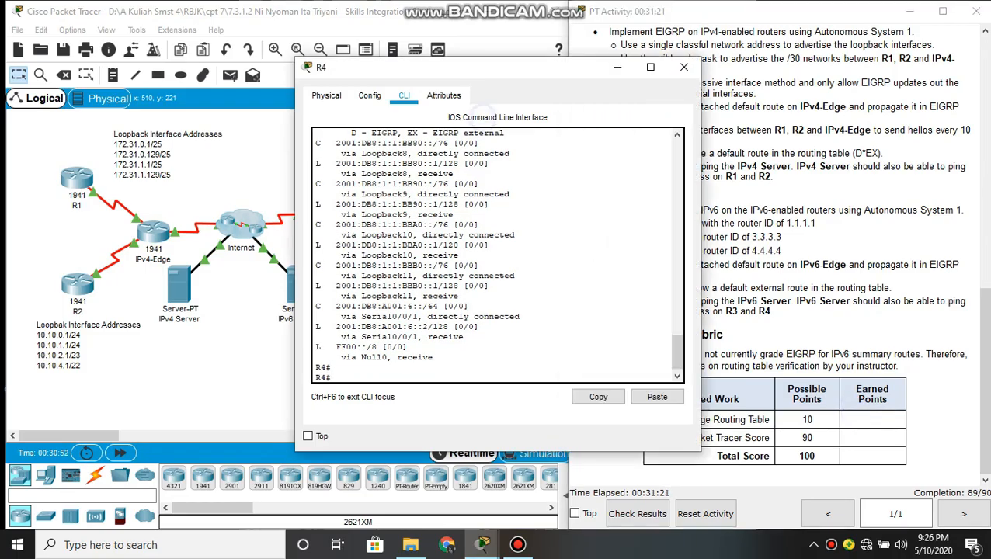
pyautogui.click(615, 67)
pyautogui.click(636, 513)
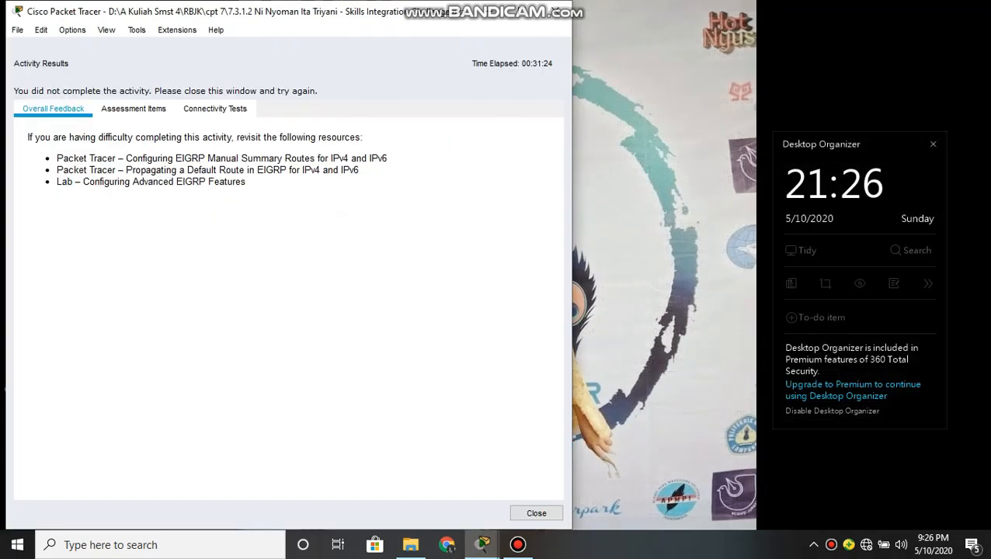
pyautogui.click(124, 105)
pyautogui.scroll(-20, 167, 311)
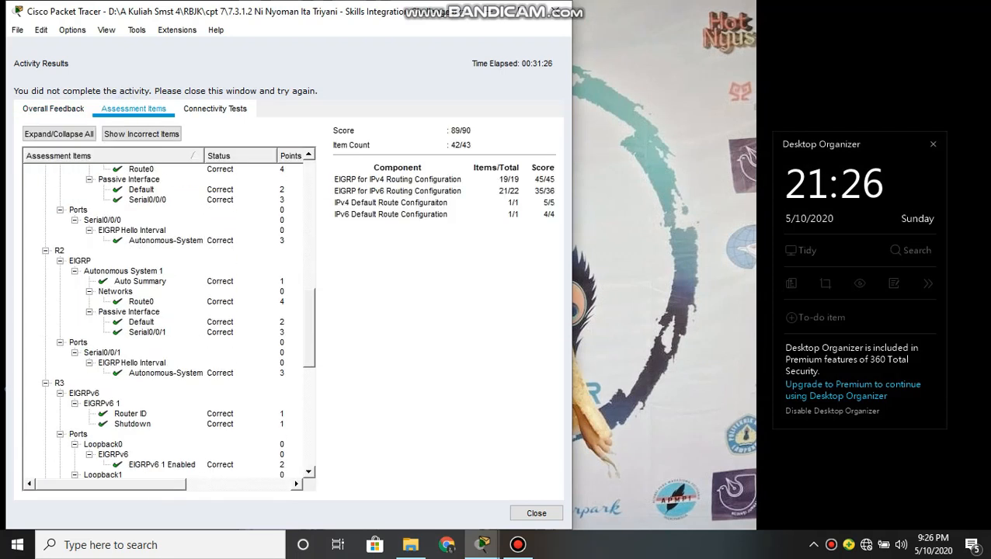
pyautogui.scroll(-2, 167, 318)
pyautogui.click(116, 352)
pyautogui.click(151, 361)
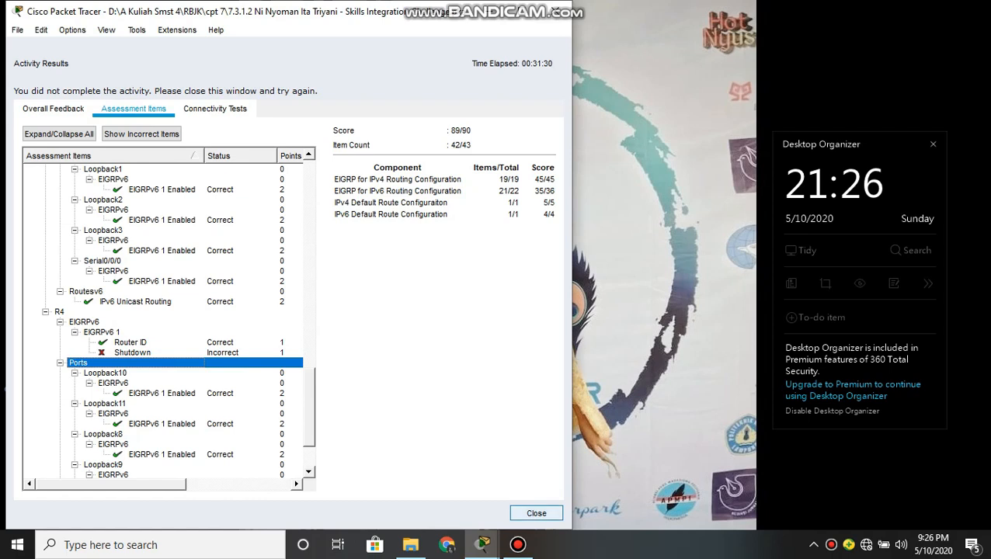
# Reopen R4's command line and review its earlier EIGRP for IPv6 commands for a missing no shutdown
pyautogui.moveTo(482, 544)
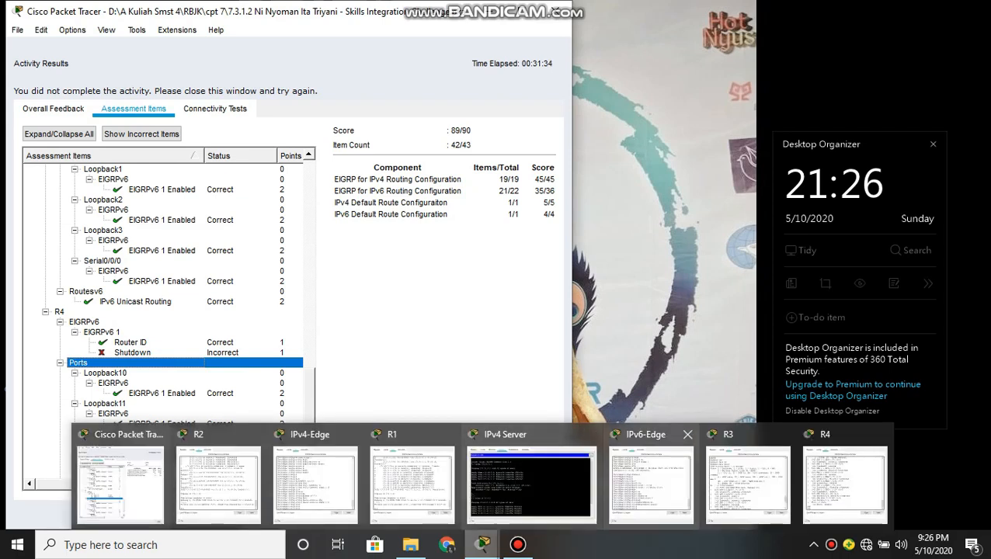
pyautogui.click(844, 481)
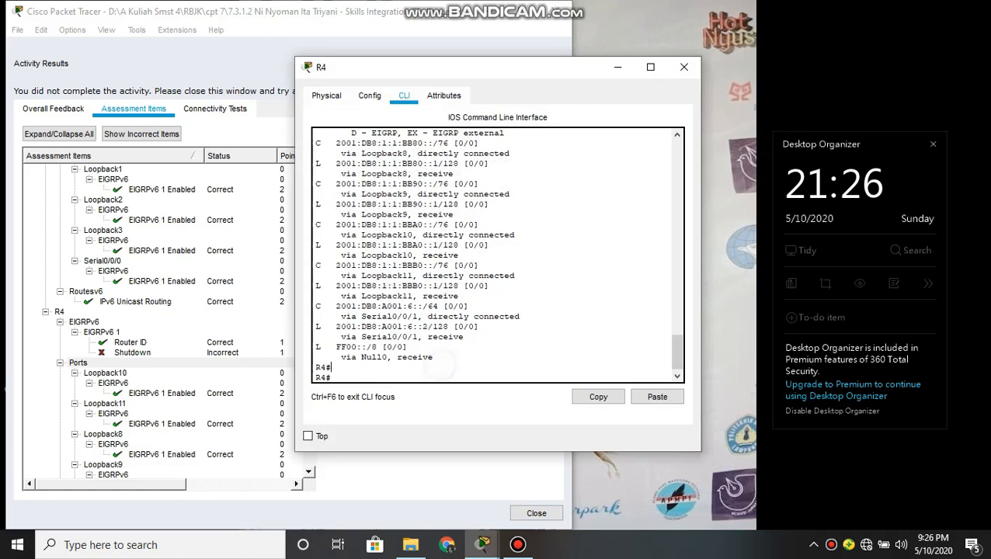
pyautogui.scroll(6, 497, 254)
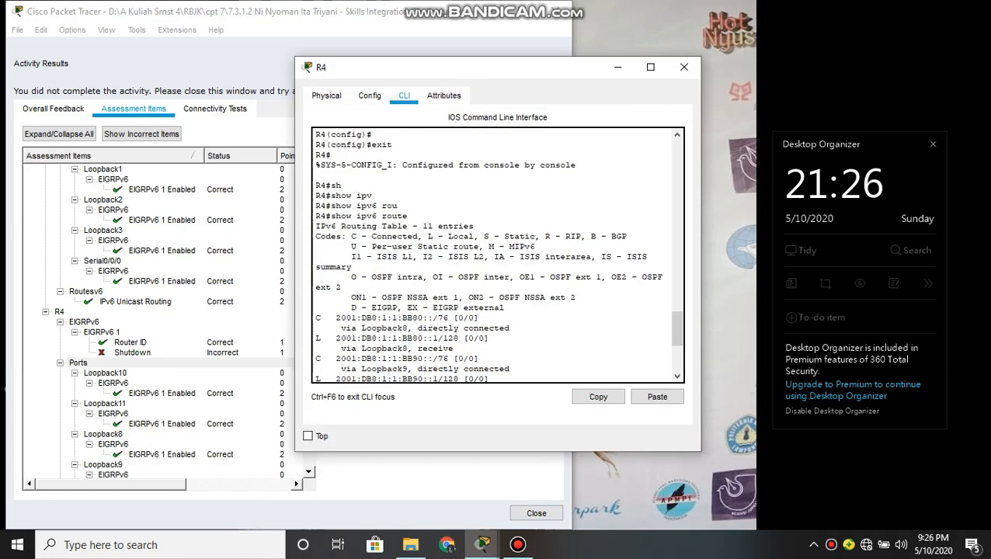
pyautogui.scroll(4, 497, 254)
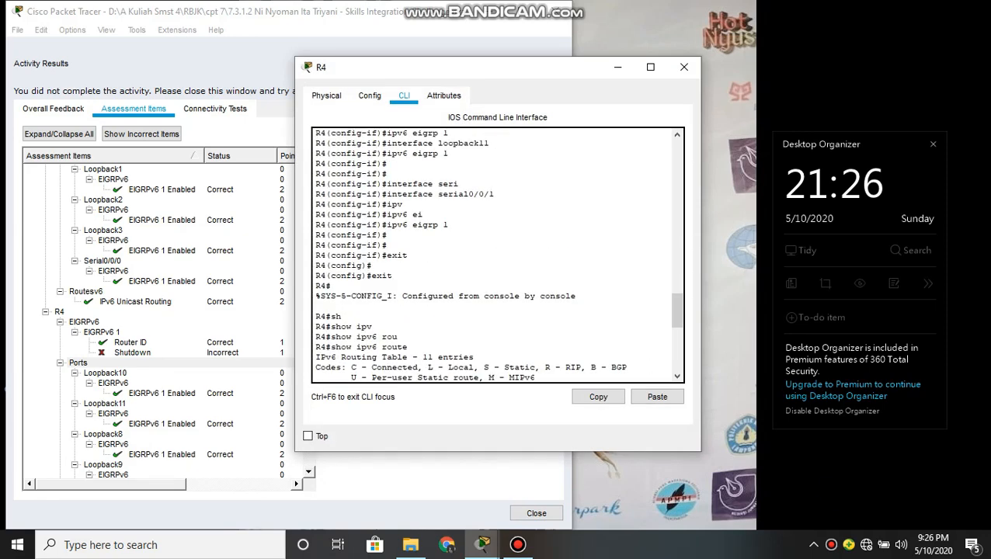
pyautogui.scroll(7, 497, 255)
pyautogui.scroll(-5, 496, 254)
pyautogui.scroll(-12, 497, 255)
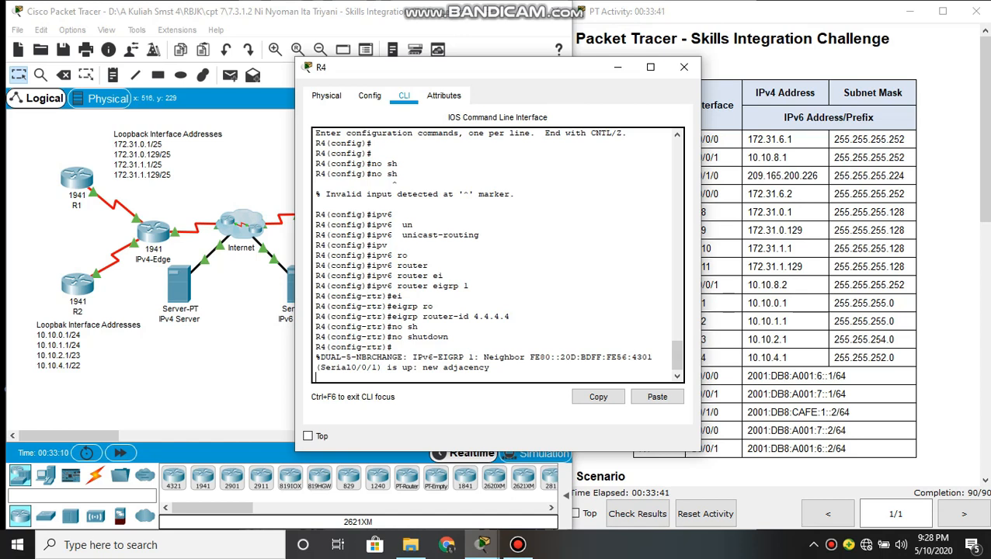
# Review R4's ipv6 unicast-routing, ipv6 router eigrp 1, eigrp router-id 4.4.4.4 and no shutdown commands by highlighting them in the command history
pyautogui.moveTo(392, 306); pyautogui.dragTo(427, 316)
pyautogui.click(417, 326)
pyautogui.moveTo(402, 234); pyautogui.dragTo(387, 245)
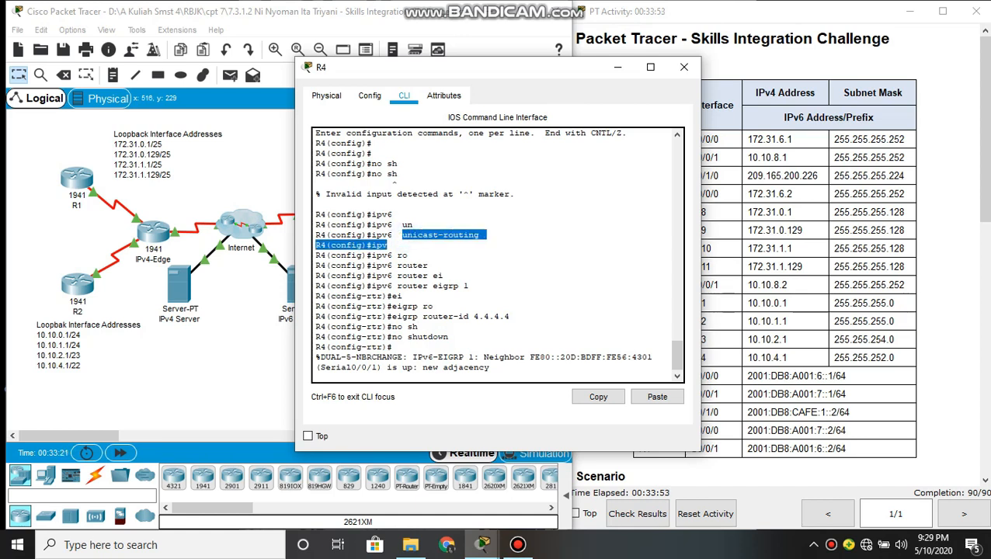
pyautogui.moveTo(396, 286); pyautogui.dragTo(468, 286)
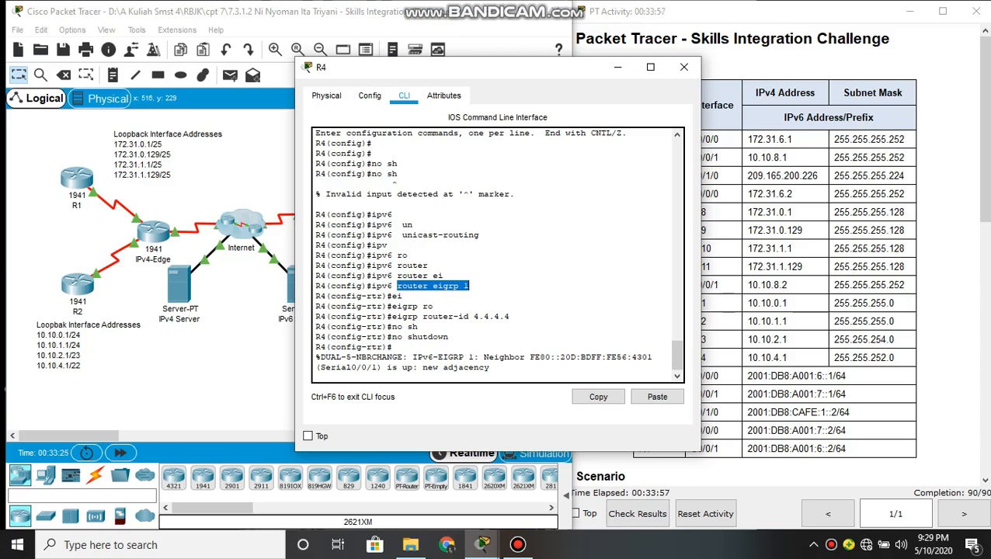
pyautogui.moveTo(417, 316); pyautogui.dragTo(509, 317)
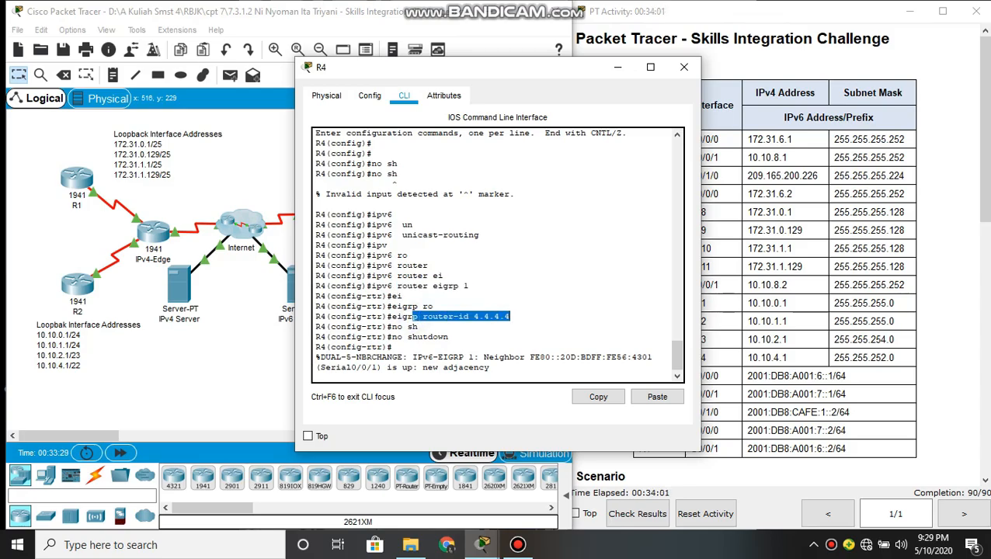
pyautogui.moveTo(392, 337); pyautogui.dragTo(392, 347)
# Open R3's command line and rerun show ipv6 route, paging through the table to check the routes to R4's loopback networks
pyautogui.click(253, 367)
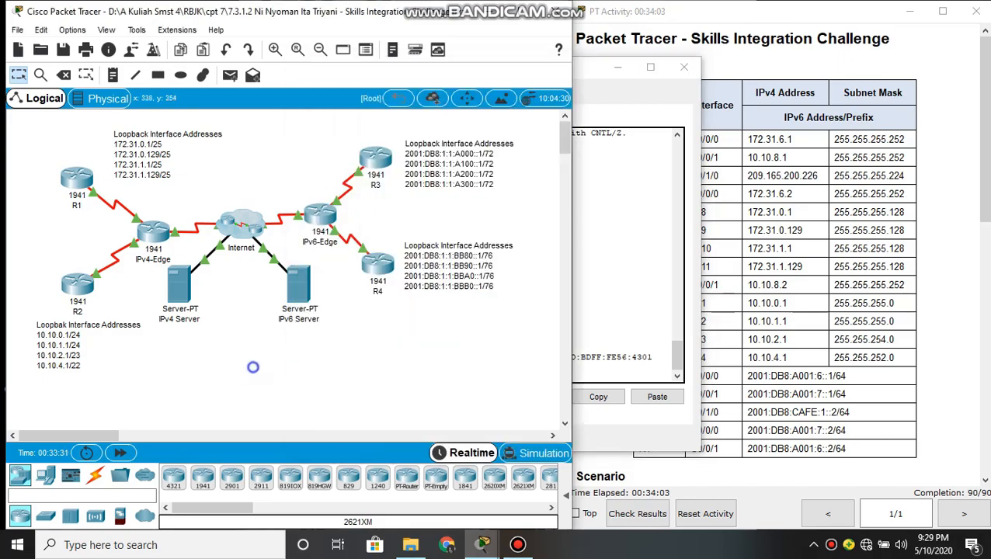
pyautogui.click(371, 161)
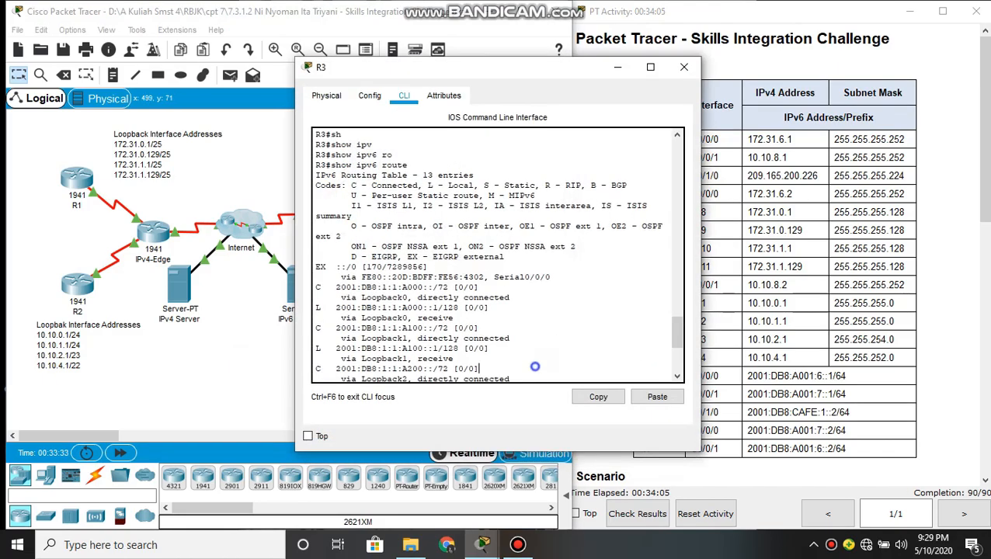
pyautogui.press('Return')
pyautogui.press('Return')
pyautogui.press('Up')
pyautogui.press('Return')
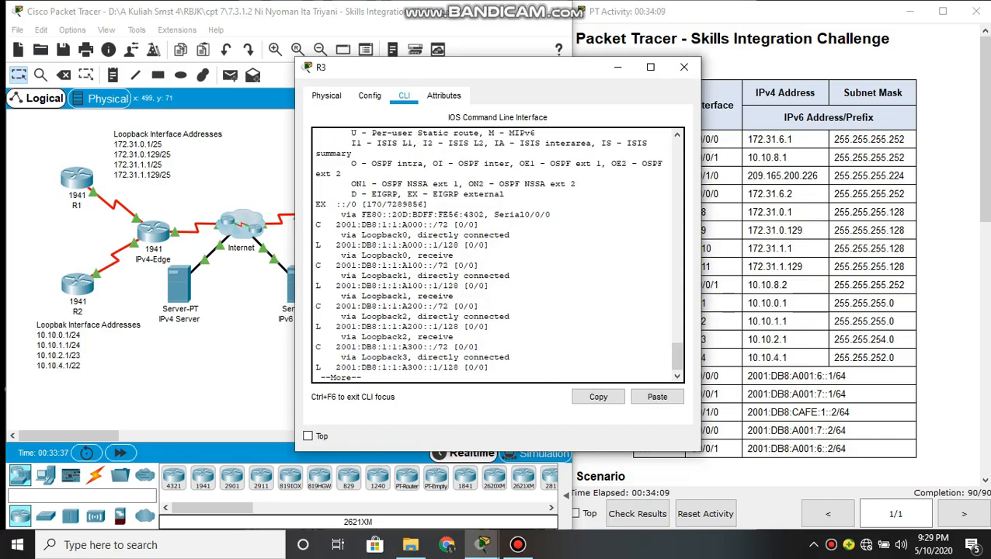
pyautogui.press('Return')
pyautogui.press('Return')
pyautogui.press('Return')
pyautogui.press('Return')
pyautogui.press('Return')
pyautogui.press('Return')
pyautogui.press('Return')
pyautogui.press('Return')
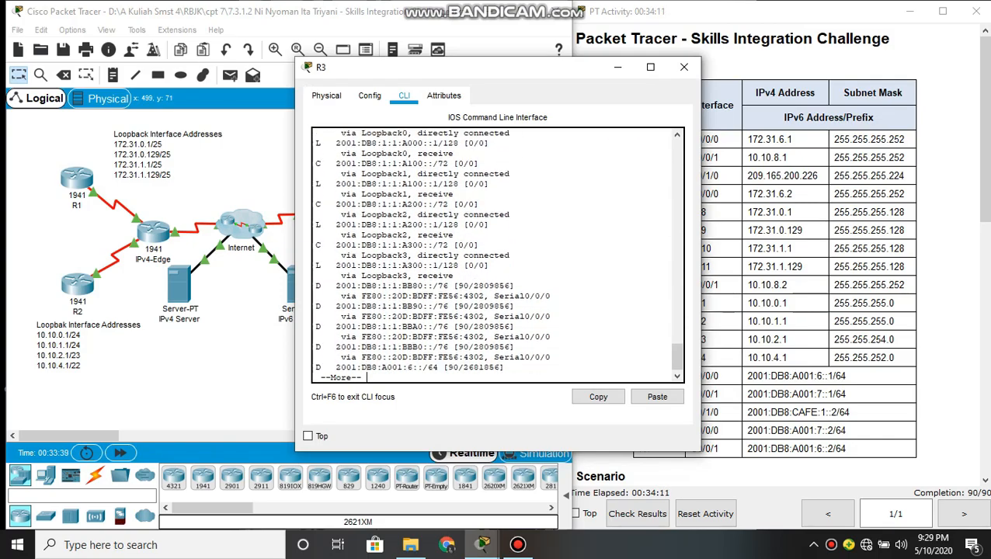
pyautogui.press('Return')
pyautogui.press('Return')
pyautogui.press('Return')
pyautogui.press('Return')
pyautogui.press('Return')
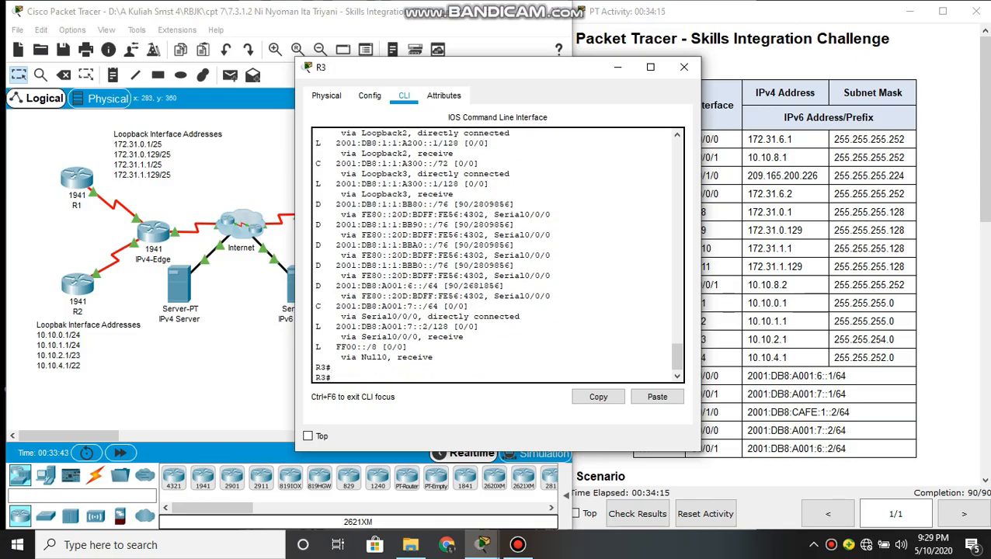
# Minimize the R3 window and examine the EIGRP requirements and scoring rubric in the activity instructions
pyautogui.click(263, 388)
pyautogui.click(630, 427)
pyautogui.click(618, 67)
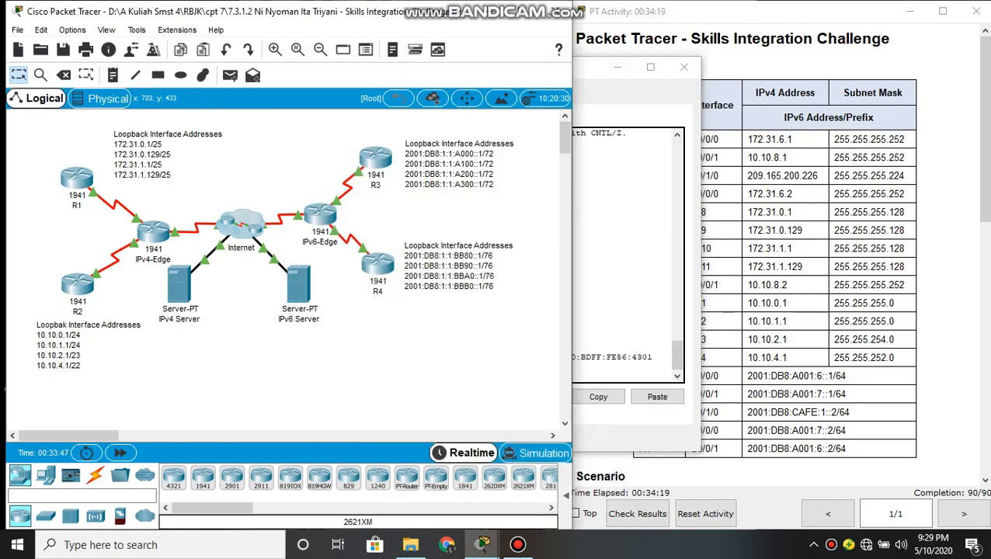
pyautogui.click(826, 442)
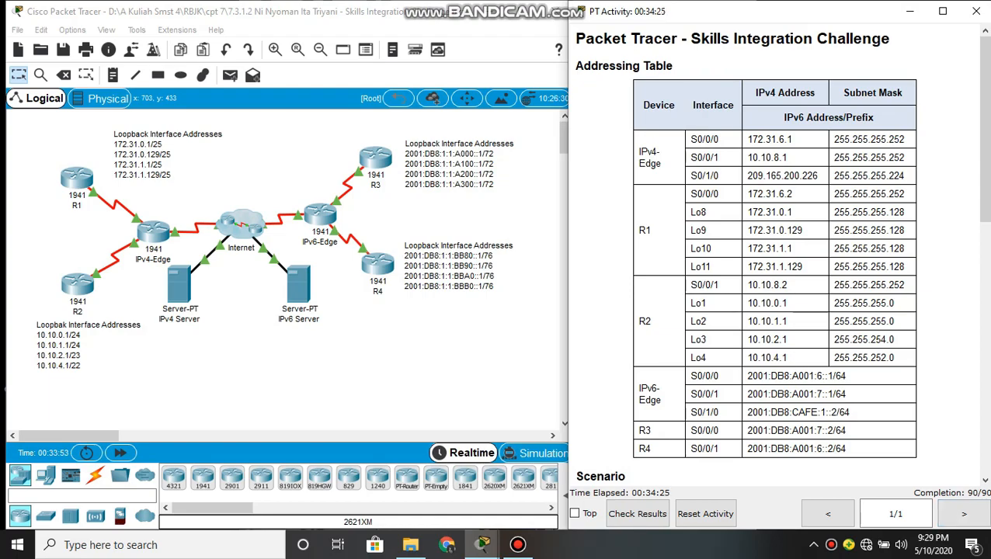
pyautogui.scroll(-15, 776, 256)
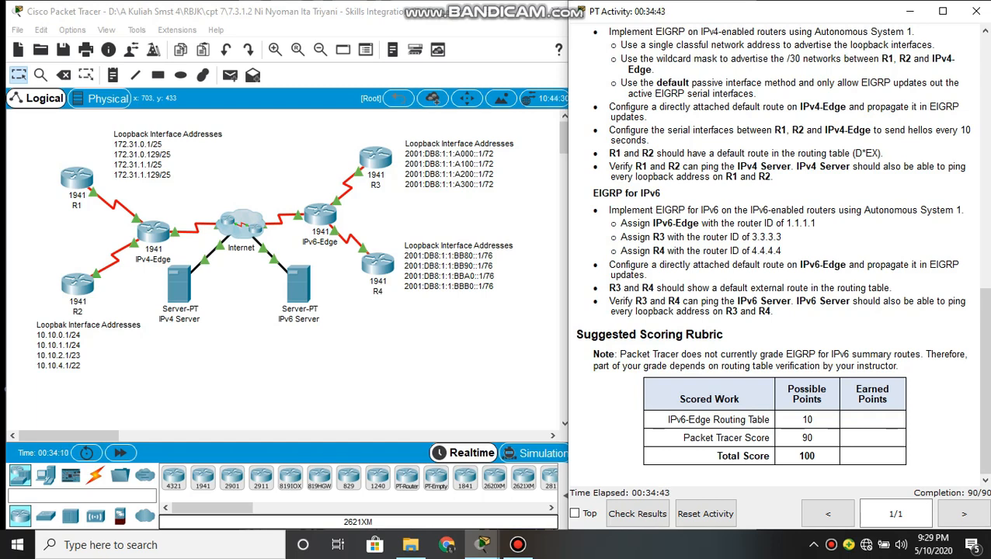
# Review the server ping requirement, then ping the IPv6 Server at 2001:DB8:CAFE:1000::A from R3's command line
pyautogui.moveTo(609, 166); pyautogui.dragTo(772, 177)
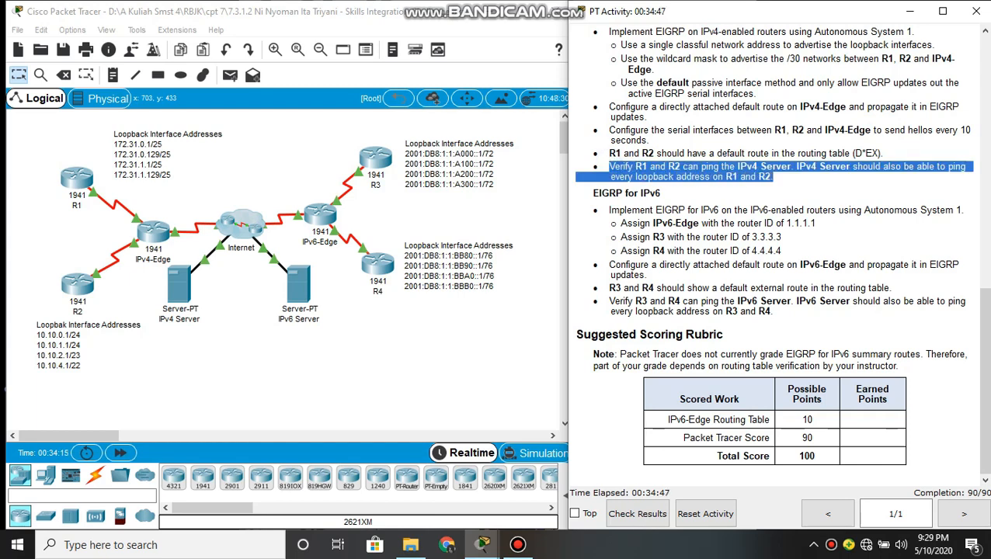
pyautogui.click(773, 176)
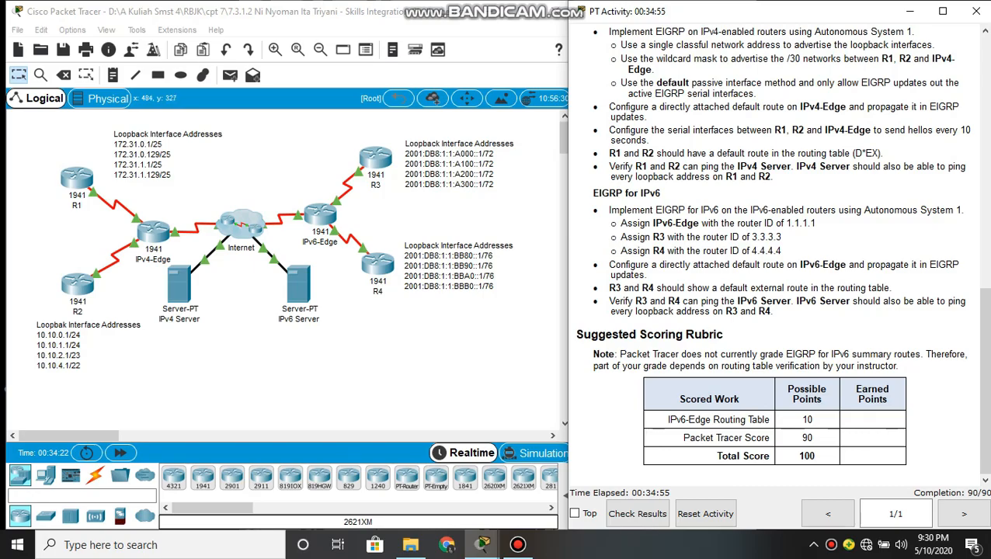
pyautogui.click(375, 158)
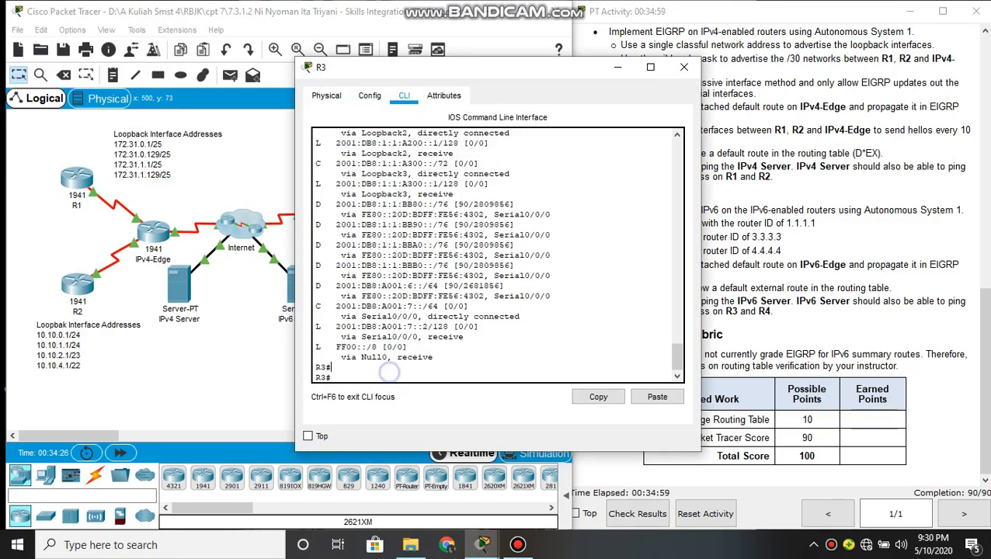
pyautogui.write('p')
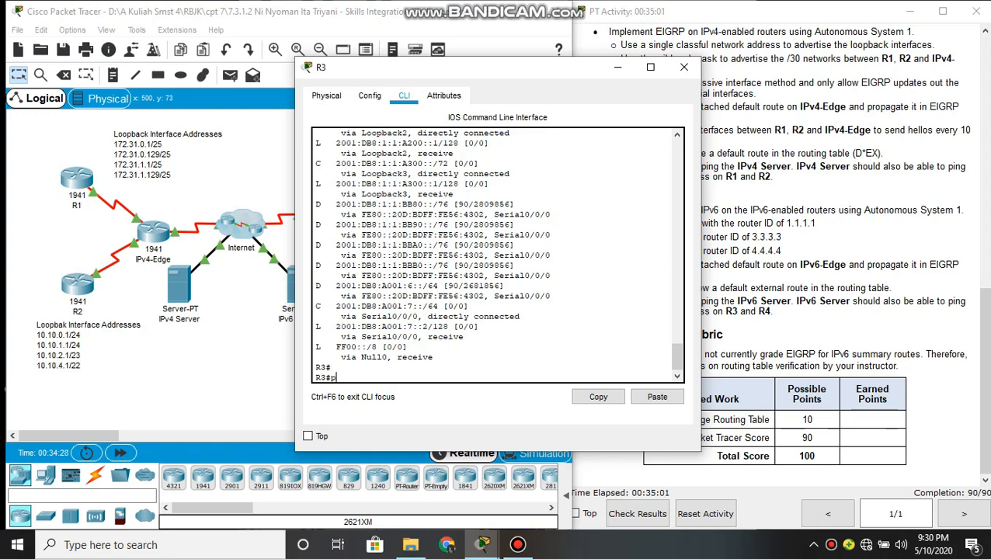
pyautogui.write('ing 2001:DB8:CAFE:1000')
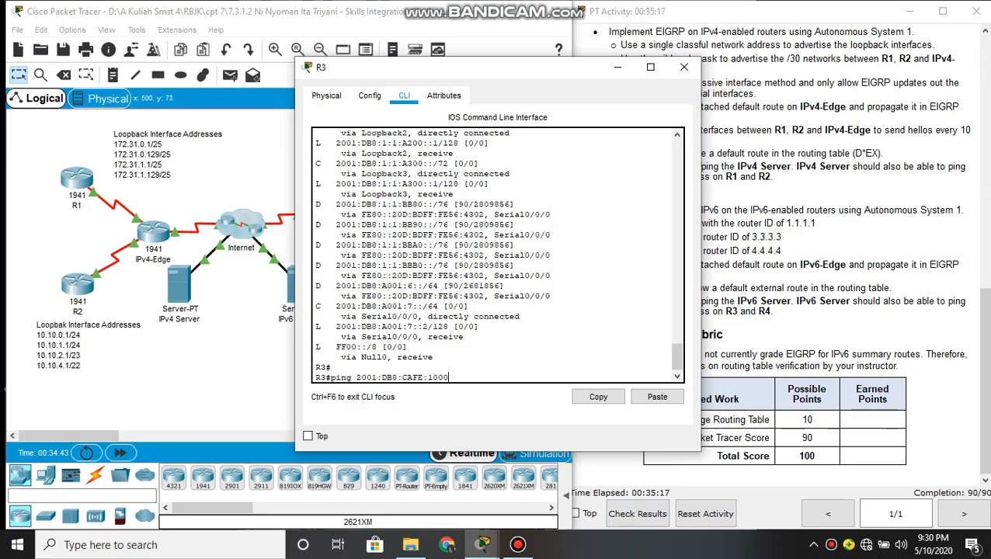
pyautogui.write('::A')
pyautogui.press('Return')
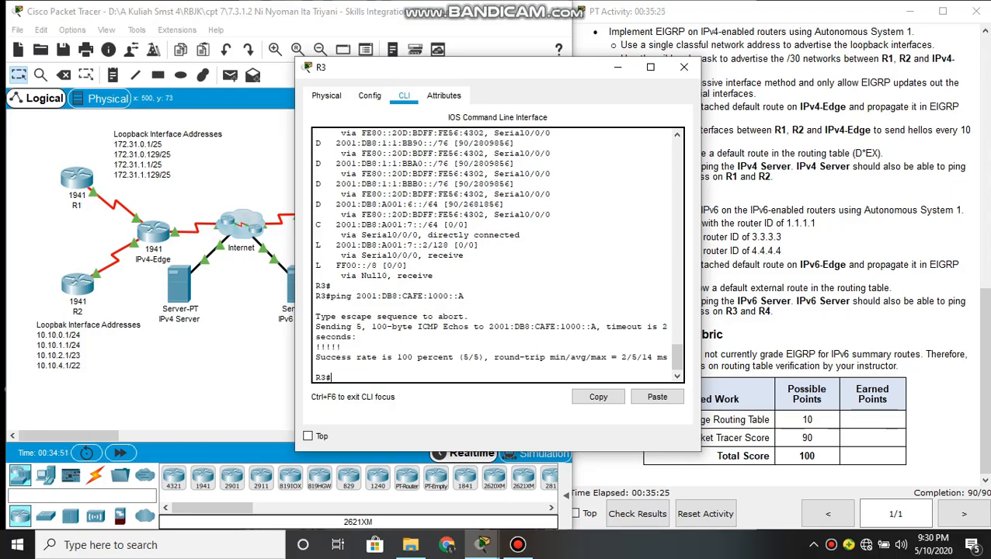
# Open R4's command line and exit EIGRP router and global configuration modes to privileged EXEC mode
pyautogui.click(247, 369)
pyautogui.click(377, 266)
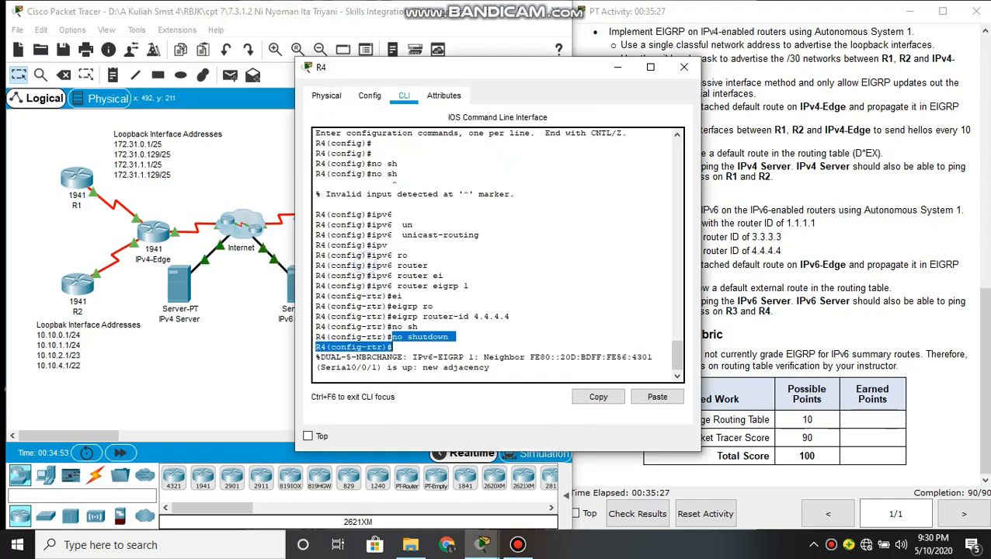
pyautogui.press('Return')
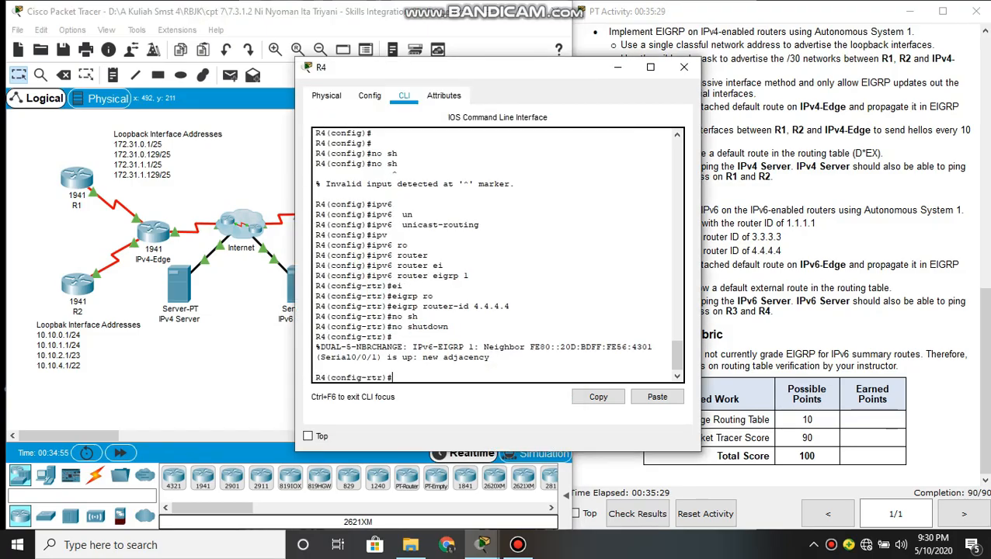
pyautogui.write('exit')
pyautogui.press('Return')
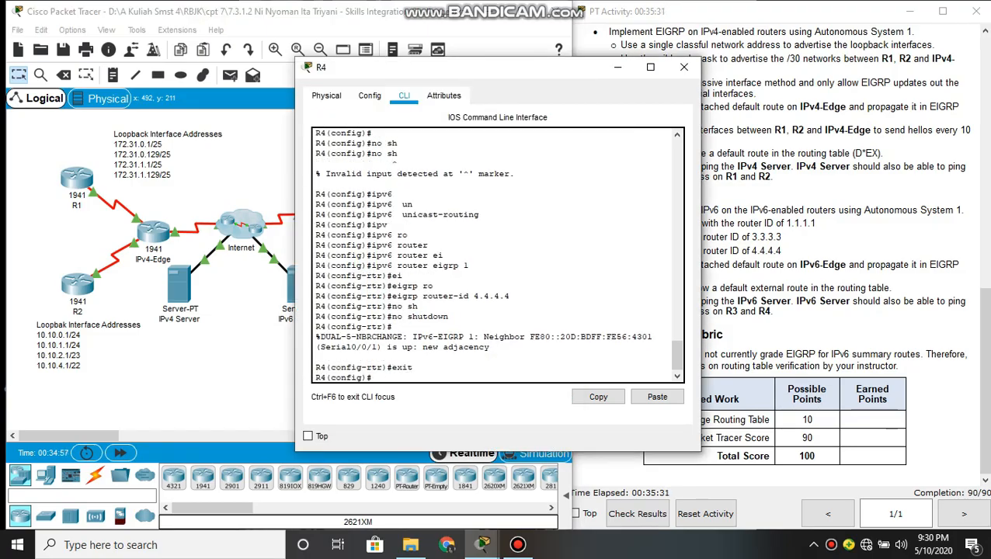
pyautogui.write('exit')
pyautogui.press('Return')
pyautogui.press('Return')
# Ping the IPv6 Server at 2001:DB8:CAFE:1000::A from R4
pyautogui.write('ping')
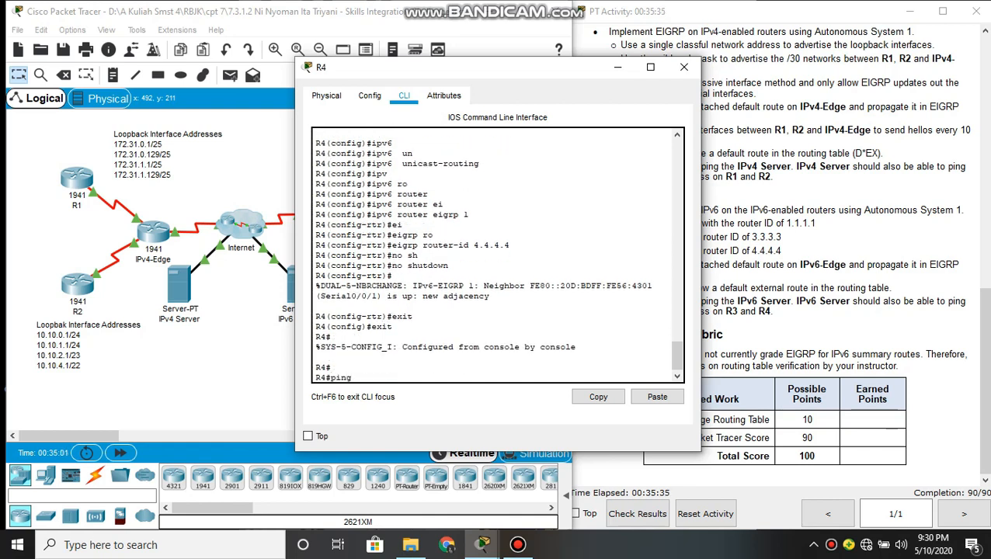
pyautogui.write(' 2001:Db8:CAFE:1000')
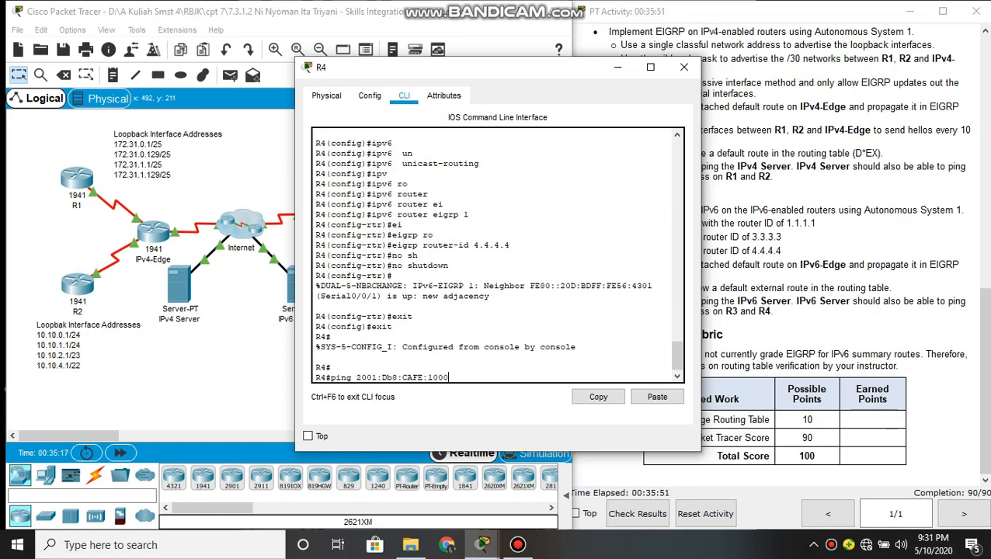
pyautogui.write('::A')
pyautogui.press('Return')
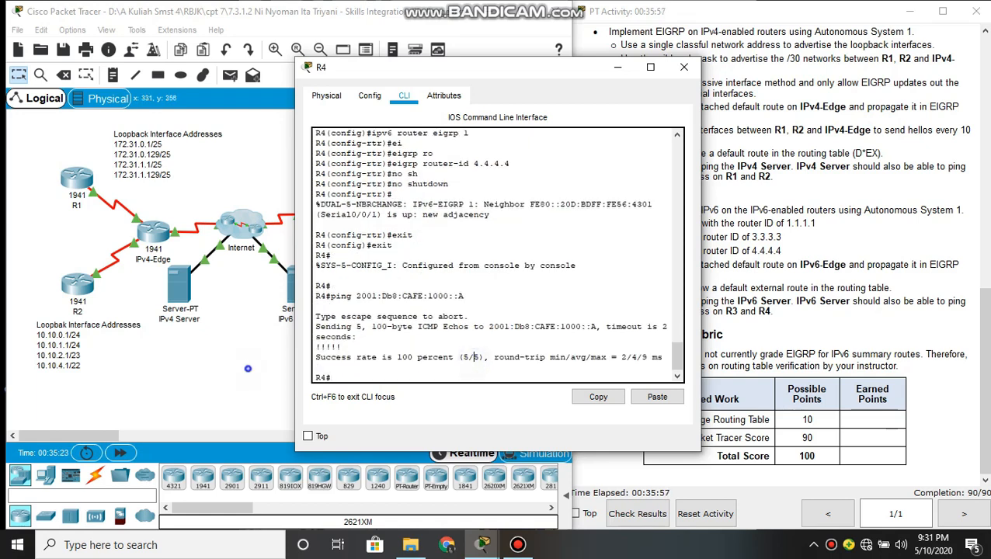
# Open the Command Prompt on the IPv6 Server
pyautogui.click(245, 367)
pyautogui.click(298, 285)
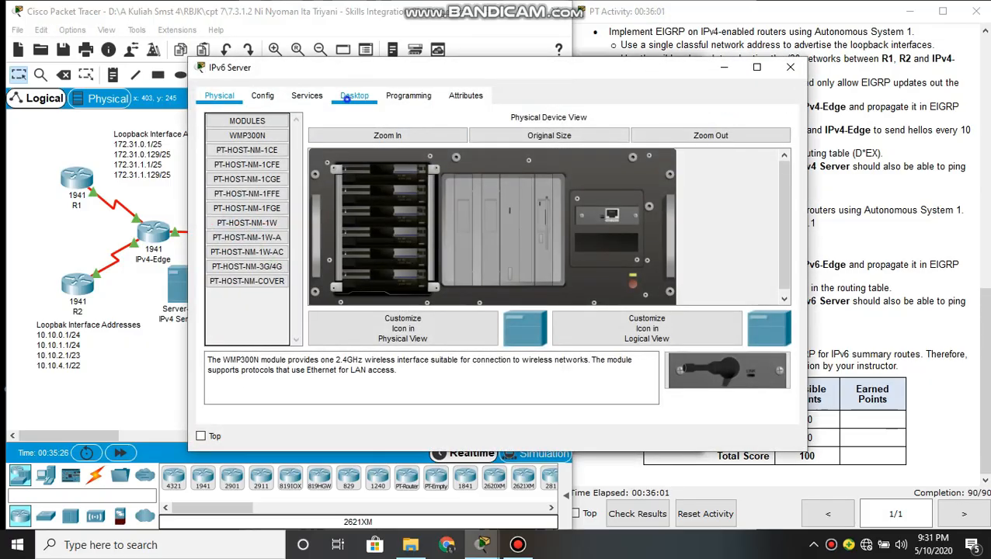
pyautogui.click(351, 96)
pyautogui.click(501, 156)
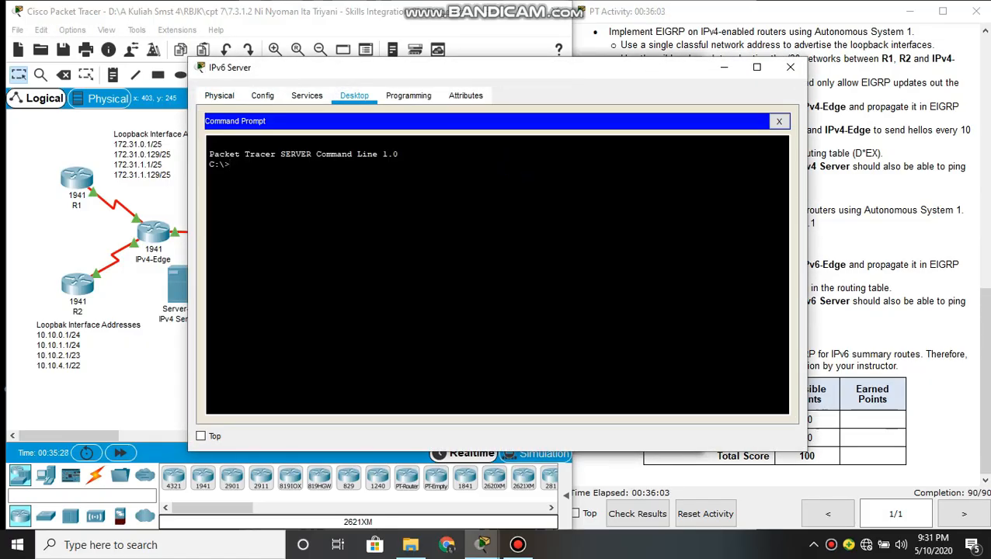
# Begin a ping command on the IPv6 Server and look up R3's loopback addresses in the activity instructions and topology
pyautogui.write('ping')
pyautogui.click(893, 241)
pyautogui.scroll(3, 893, 241)
pyautogui.scroll(3, 772, 264)
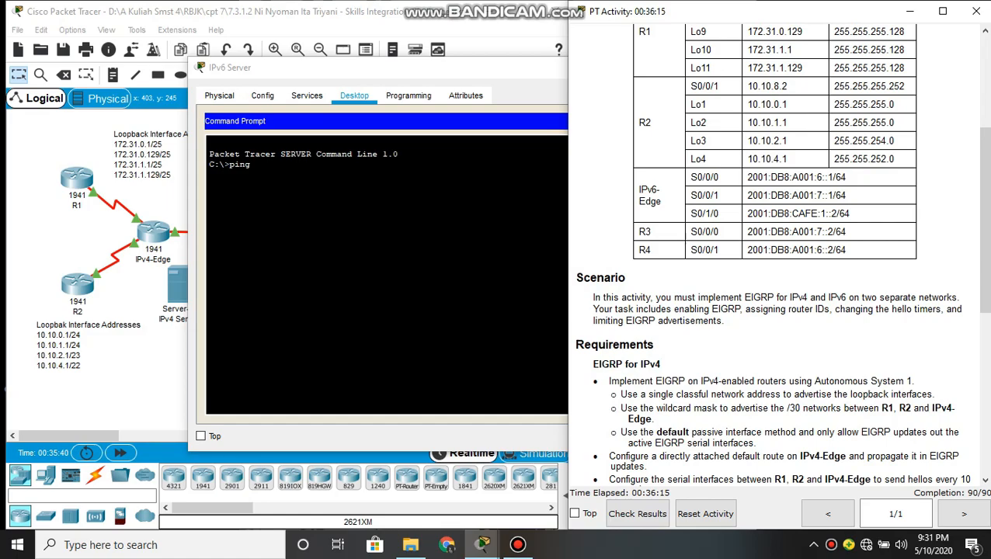
pyautogui.click(471, 301)
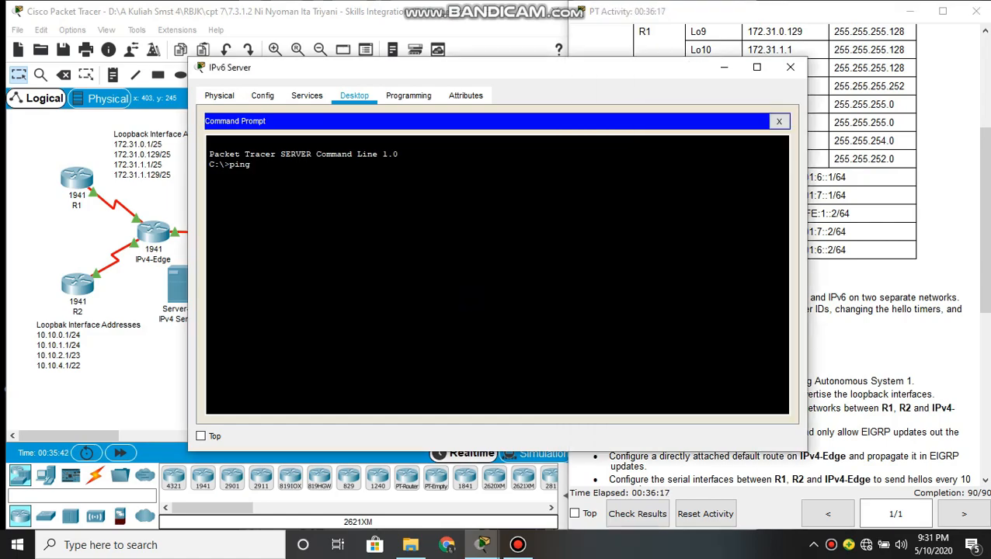
pyautogui.click(155, 387)
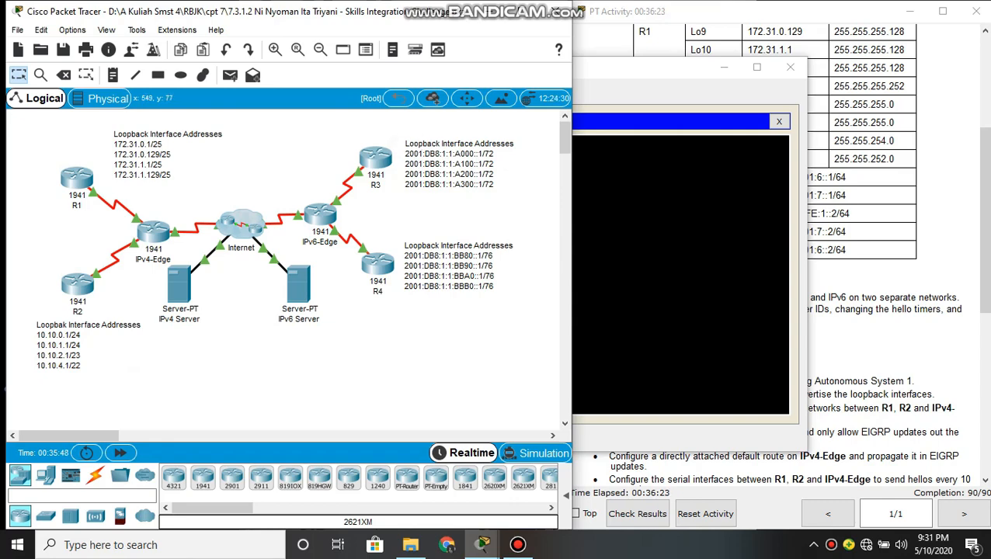
pyautogui.click(621, 162)
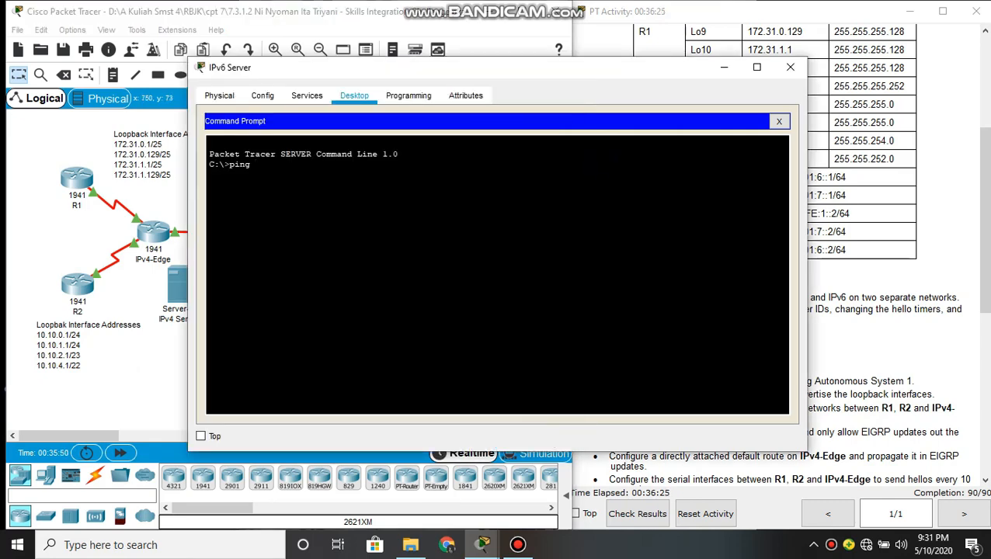
# Ping R3's loopback address 2001:DB8:1:1:A000::1 from the IPv6 Server's Command Prompt
pyautogui.moveTo(561, 66); pyautogui.dragTo(585, 70)
pyautogui.write('ping 2001')
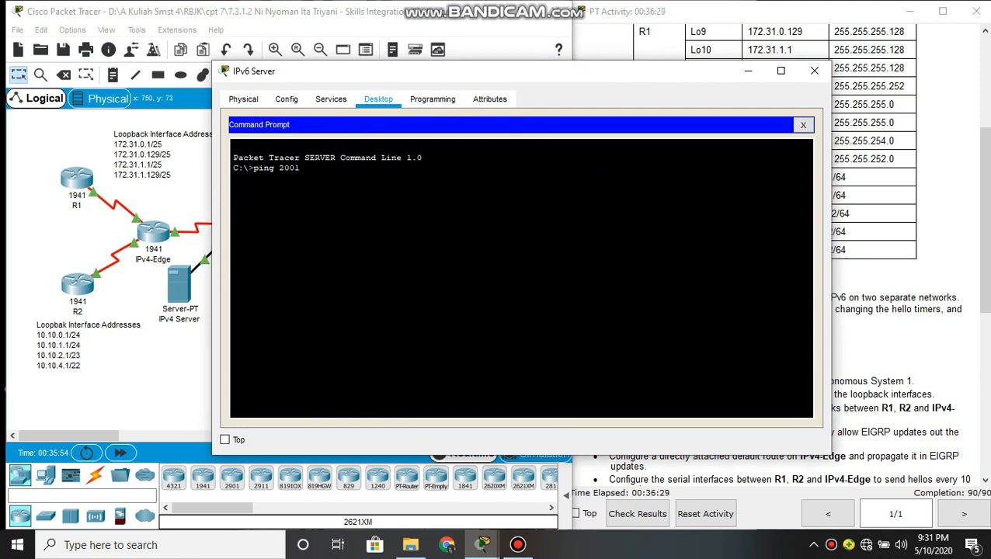
pyautogui.write(':DB8:1:1:A000')
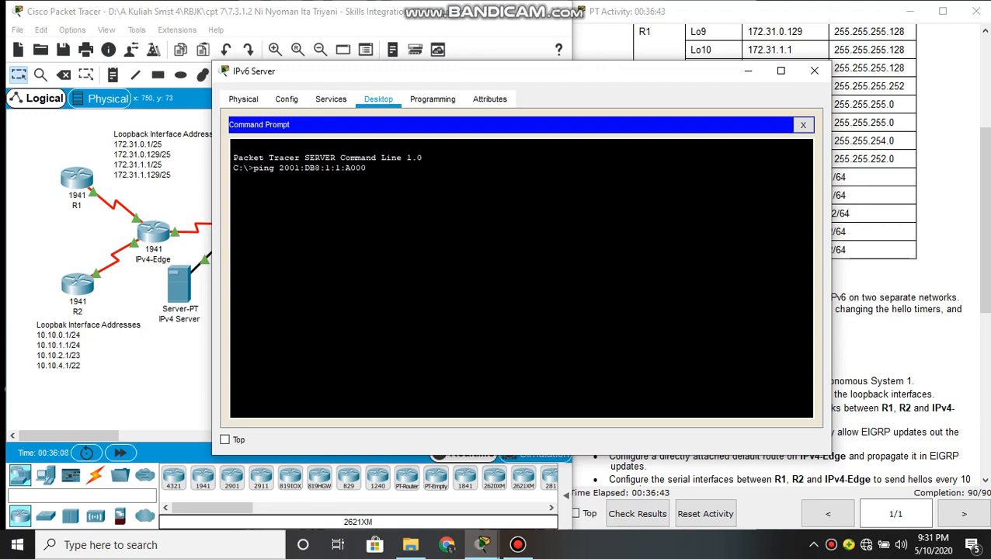
pyautogui.write('::1')
pyautogui.press('Return')
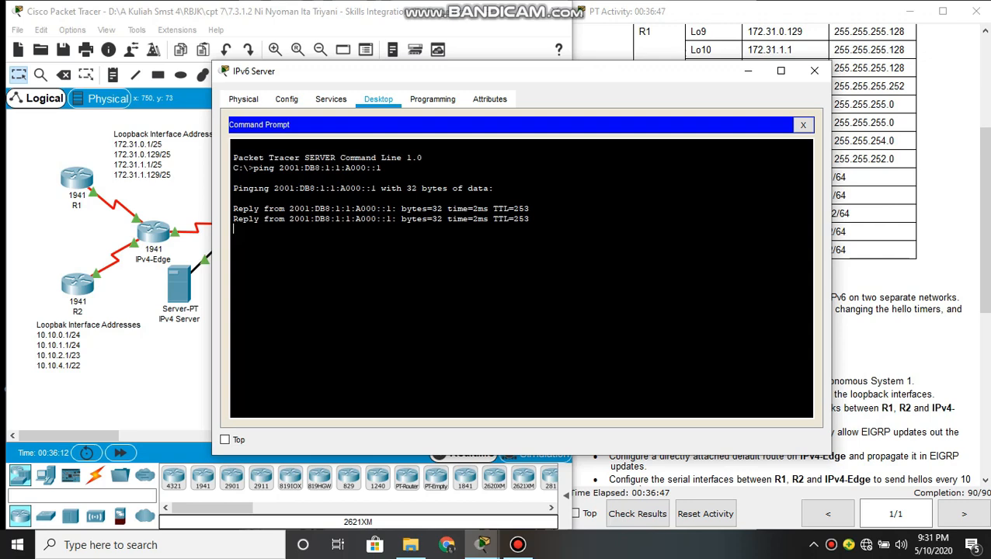
# Recall the previous ping on the IPv6 Server and edit it to ping R4's loopback address 2001:DB8:1:1:BB80::1
pyautogui.press('Up')
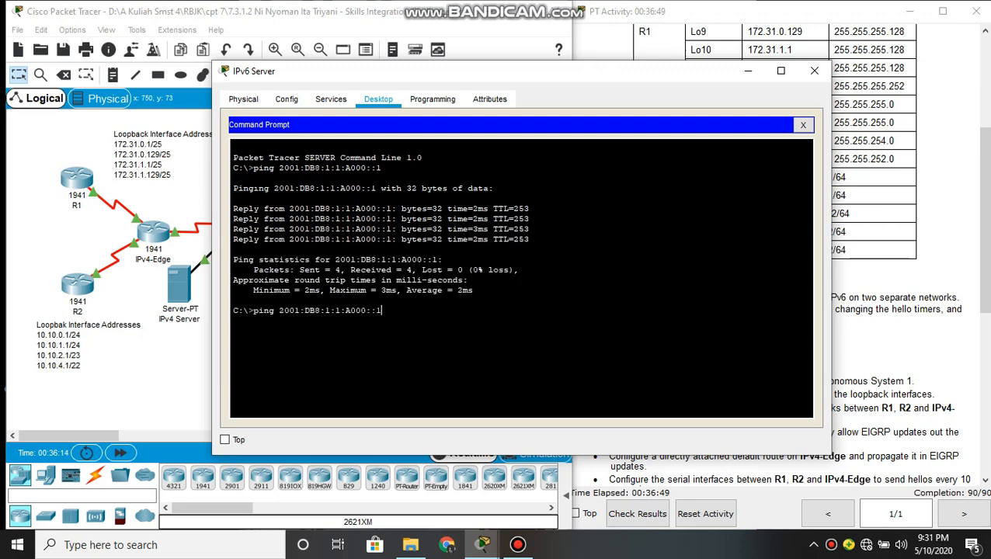
pyautogui.press('Left')
pyautogui.press('Left')
pyautogui.press('Left')
pyautogui.press('BackSpace')
pyautogui.press('BackSpace')
pyautogui.press('BackSpace')
pyautogui.press('BackSpace')
pyautogui.write('BB80')
pyautogui.press('Right')
pyautogui.press('Right')
pyautogui.press('Return')
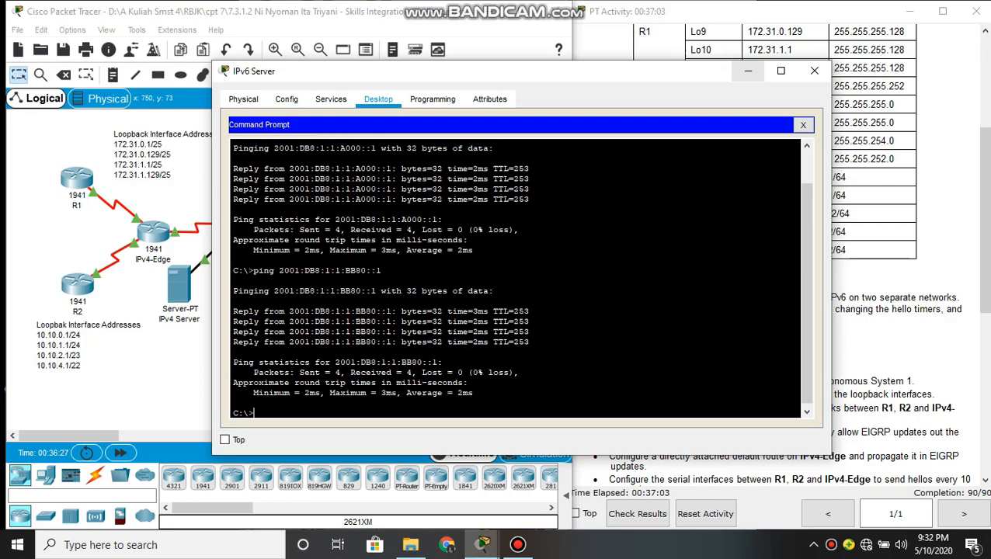
# Minimize the IPv6 Server window and review the addressing table at the start of the activity instructions
pyautogui.click(747, 71)
pyautogui.click(763, 162)
pyautogui.scroll(4, 763, 162)
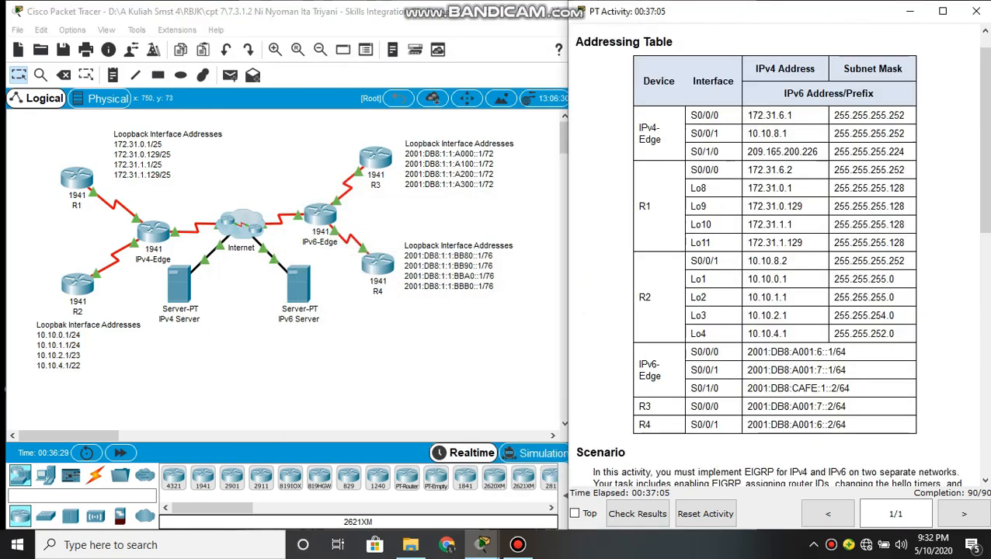
pyautogui.scroll(1, 780, 259)
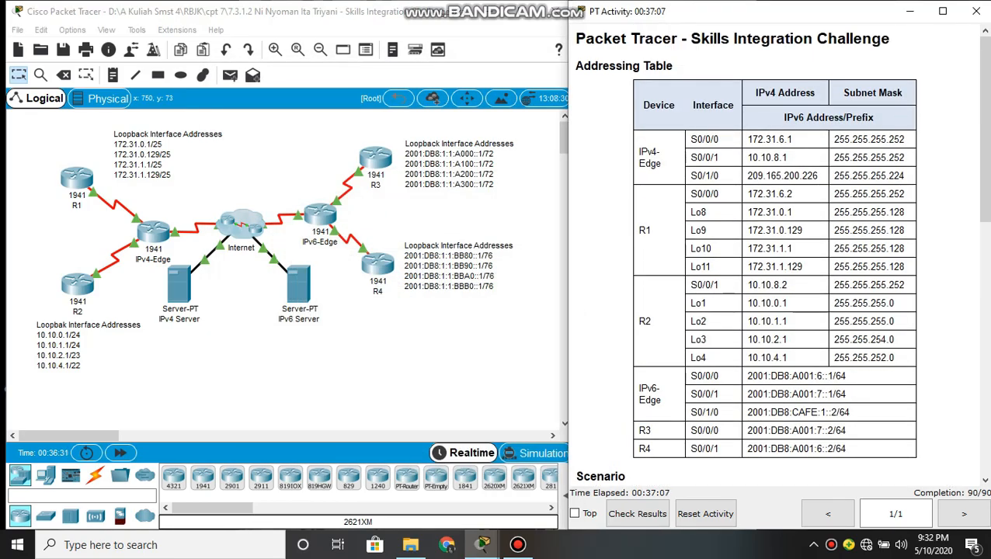